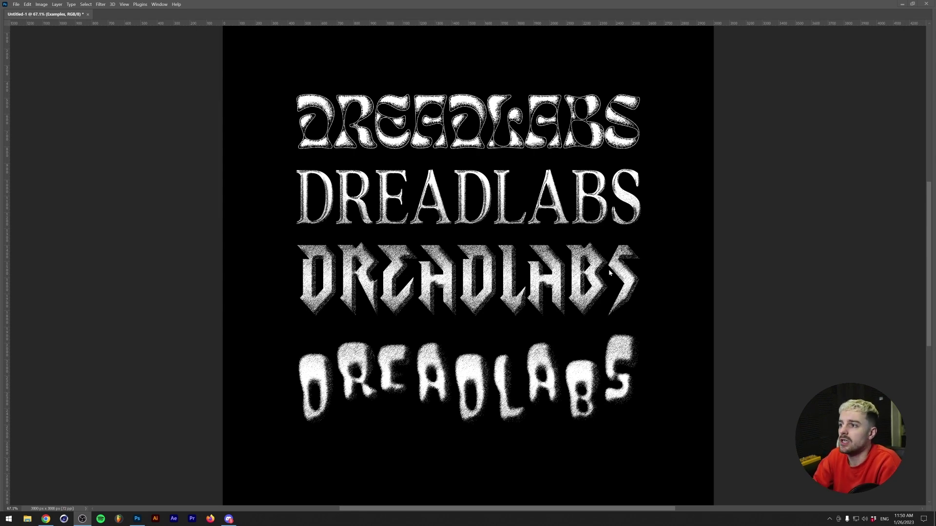
Restore the hidden interface panels and hide the Examples group, leaving only the black background showing.
key("Tab")
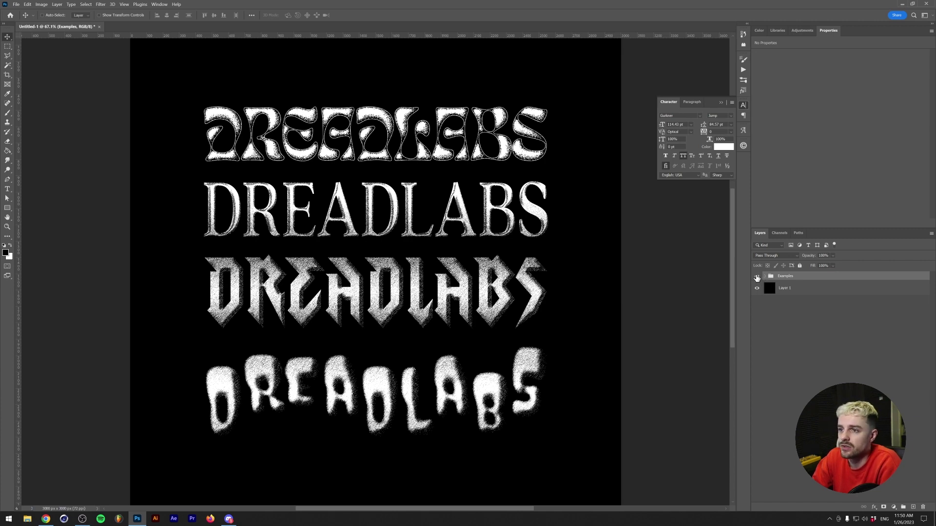
left_click(757, 276)
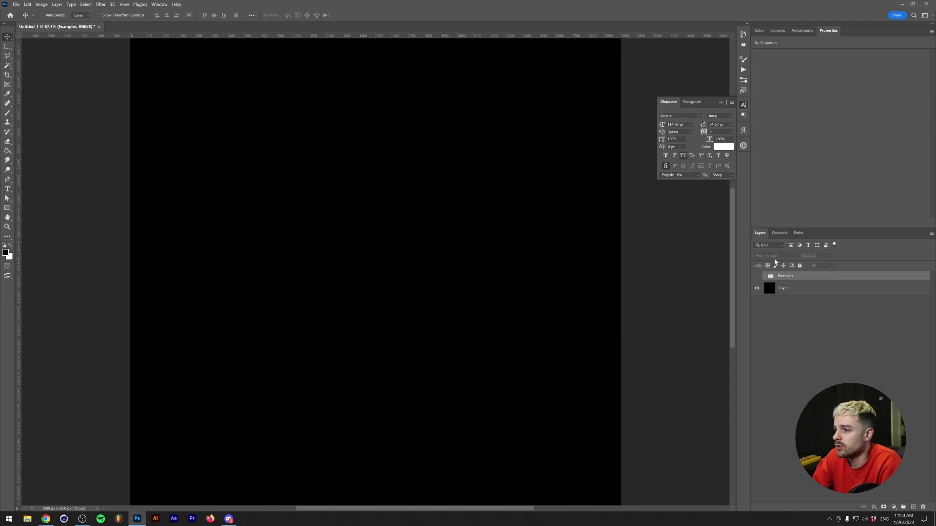
left_click(757, 277)
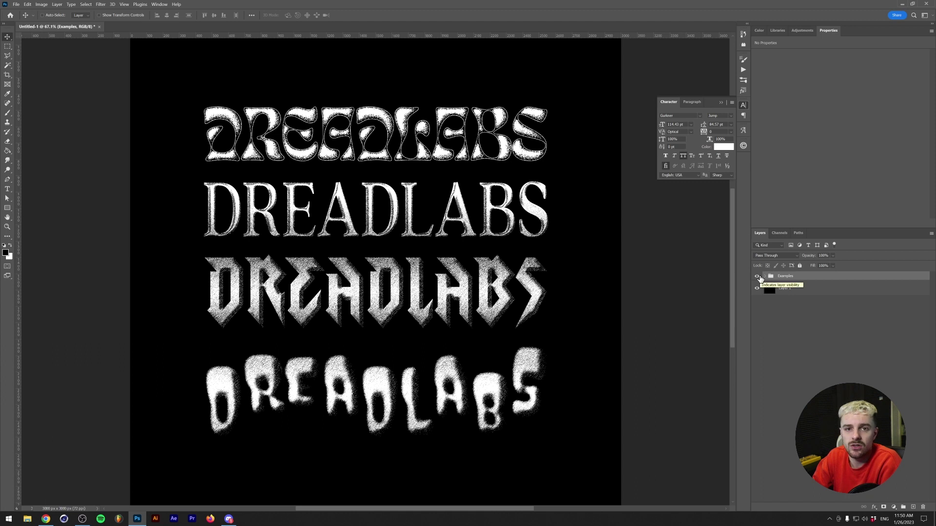
left_click(757, 276)
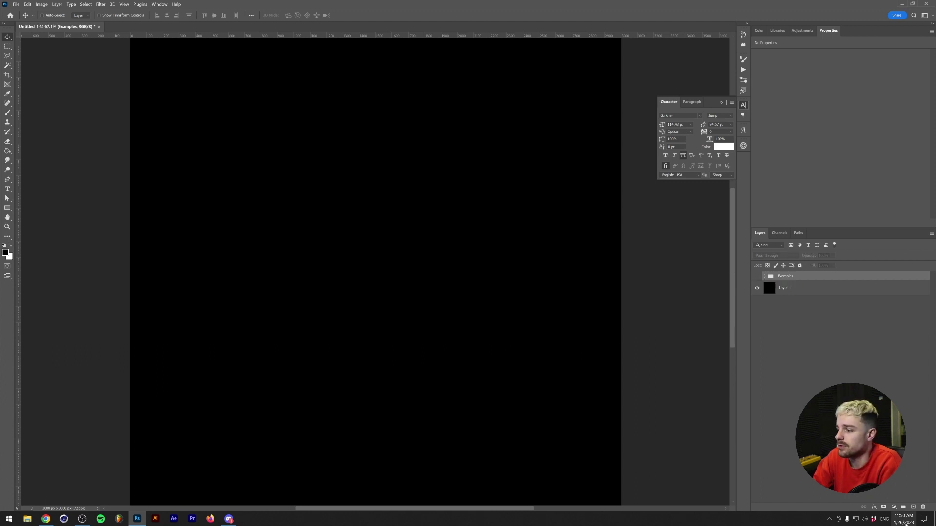
Add a new layer and place a placeholder text line near the canvas top in the Eckmannpsych Large font.
left_click(913, 506)
key("t")
left_click(313, 82)
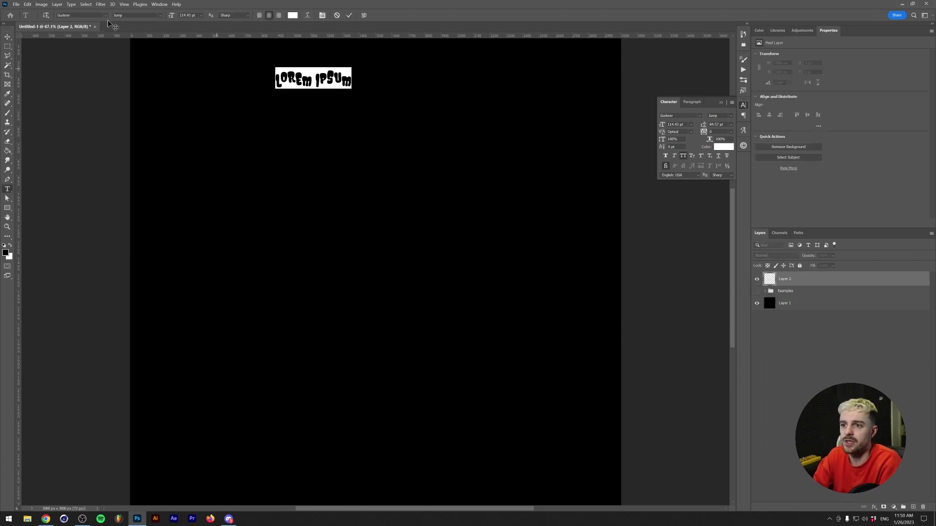
left_click(106, 16)
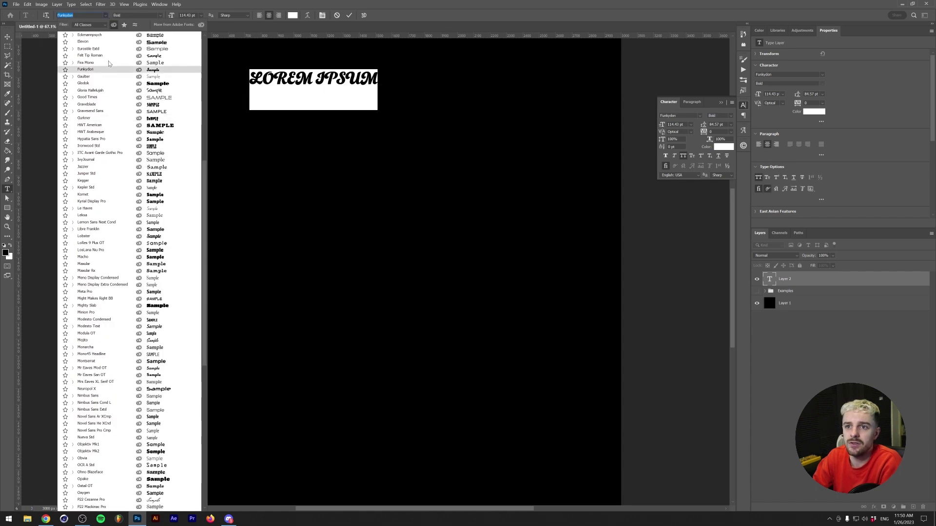
type("eck")
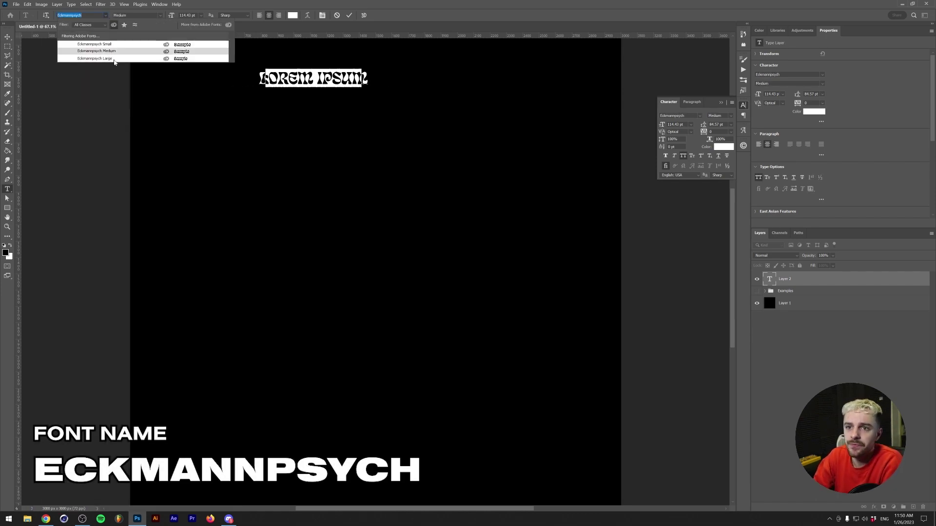
left_click(110, 58)
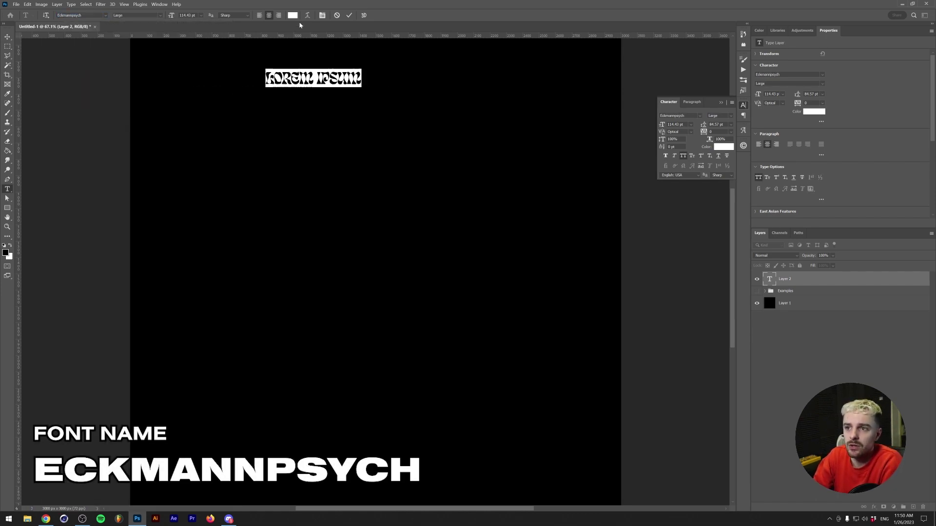
left_click(349, 15)
Scale the placeholder text up to about 370% and center it horizontally near the top of the canvas.
key("ctrl+t")
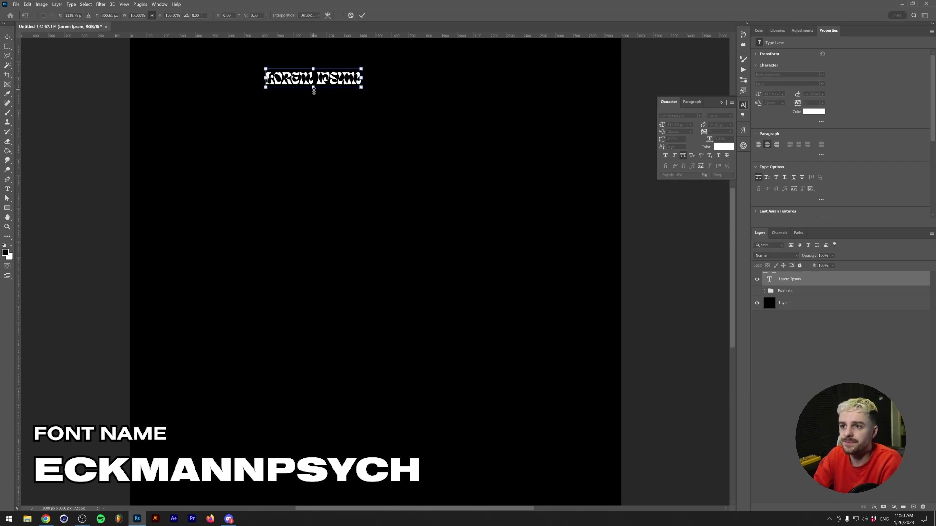
left_click_drag(313, 87, 312, 132)
left_click_drag(276, 106, 398, 109)
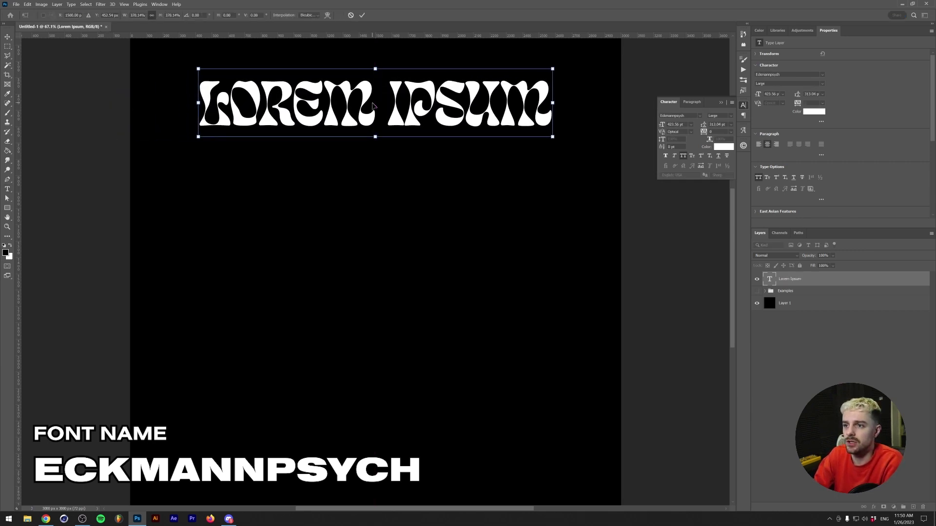
key("Return")
Replace the placeholder text with "dreadlabs" and shift the line slightly lower, keeping it horizontally centered.
key("t")
left_click(372, 101)
key("ctrl+a")
type("dreadlabs")
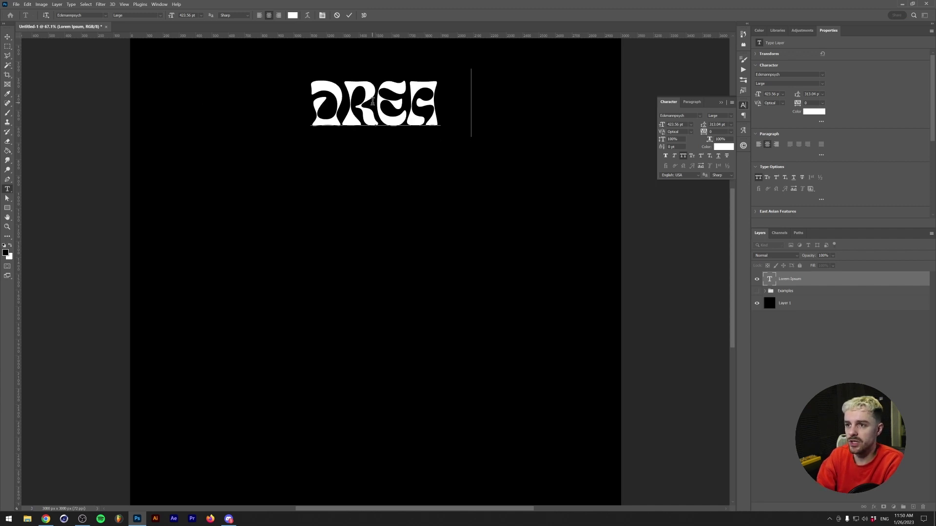
key("ctrl+Return")
key("v")
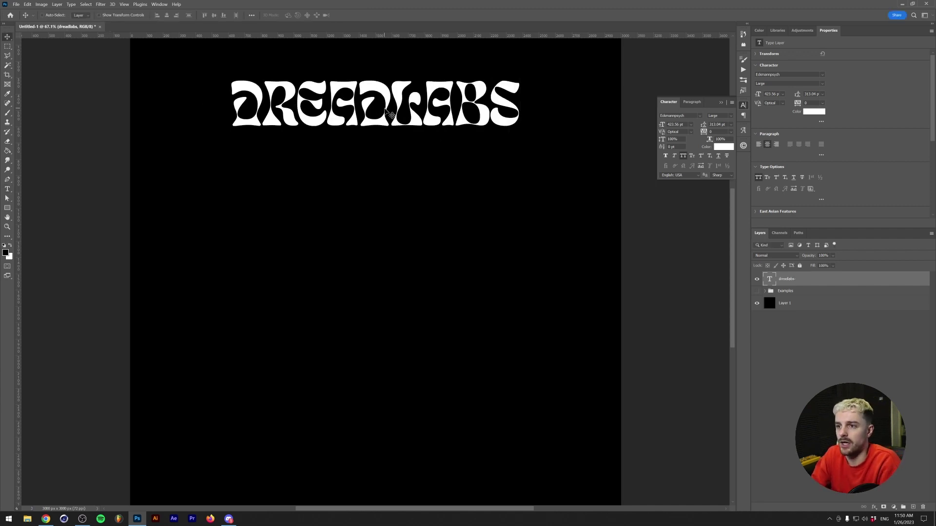
left_click_drag(373, 100, 385, 112)
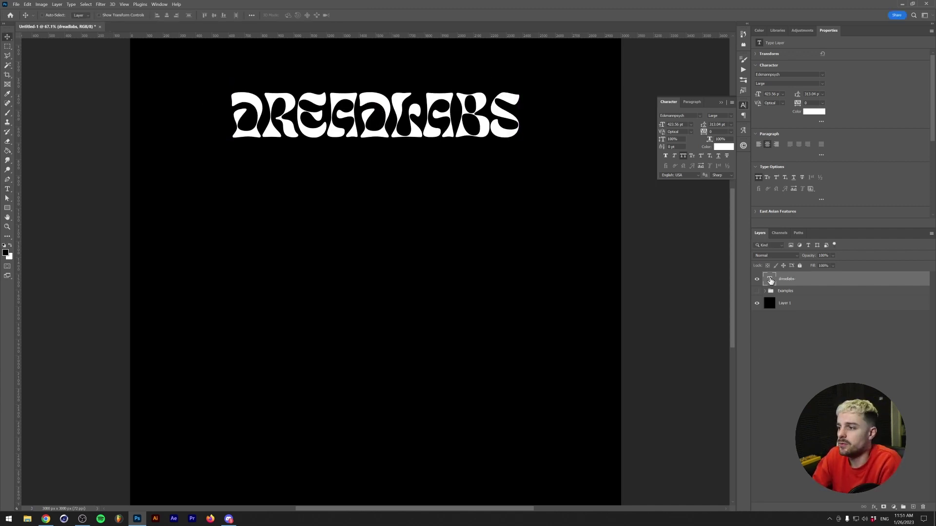
Review the Examples group with the dreadlabs text hidden, and restore the text as the only visible lettering.
left_click(757, 279)
left_click(757, 291)
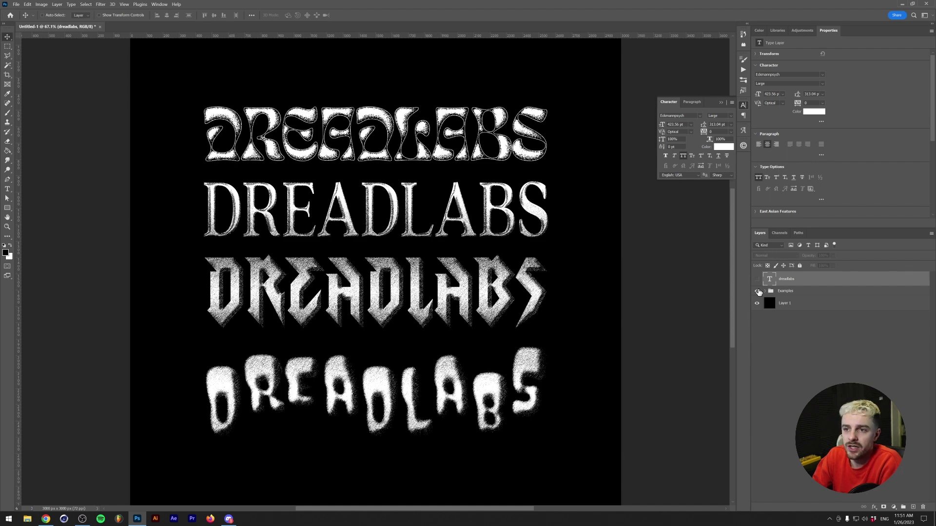
left_click(757, 291)
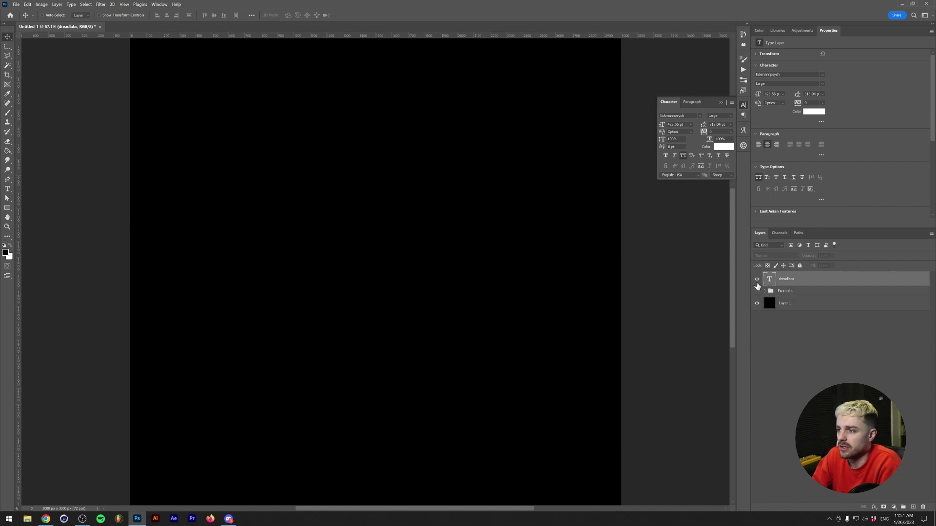
left_click(757, 279)
Add a Bevel & Emboss effect to the dreadlabs text layer and reset its settings to default.
left_click(874, 508)
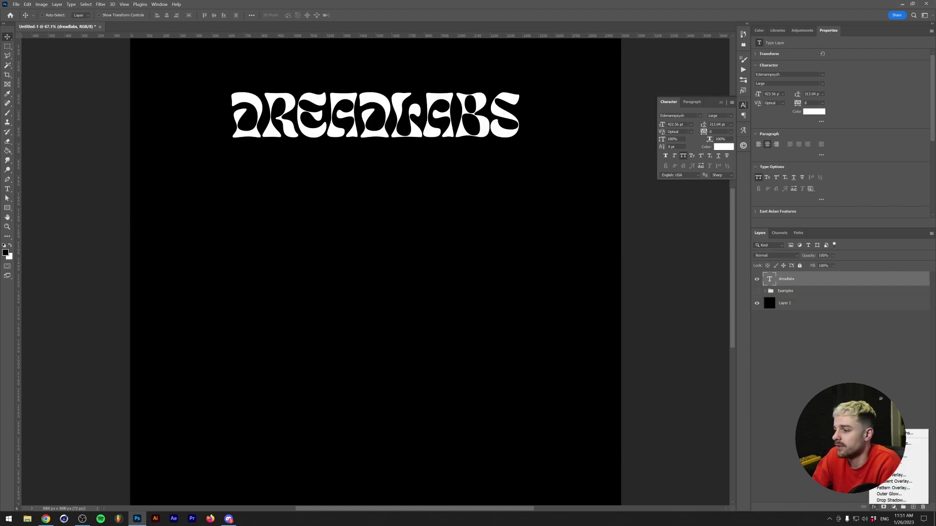
left_click(554, 323)
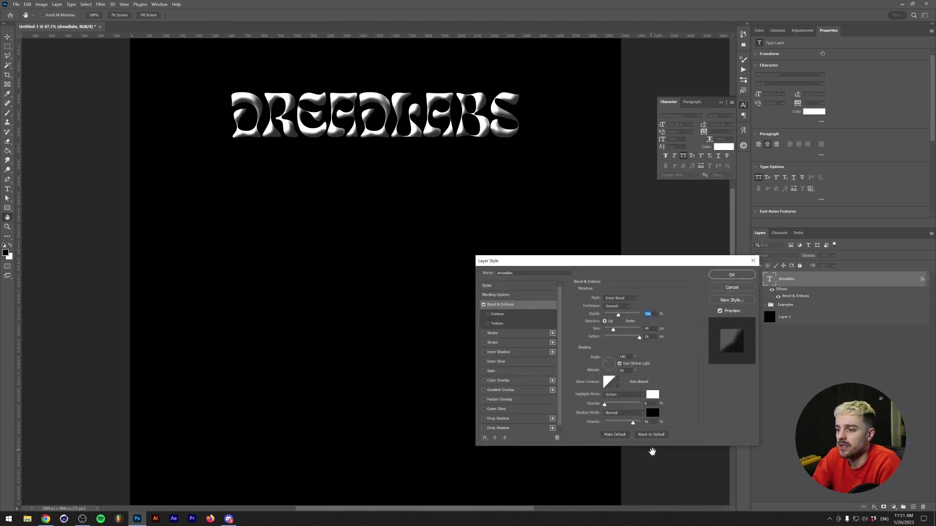
left_click_drag(620, 261, 351, 188)
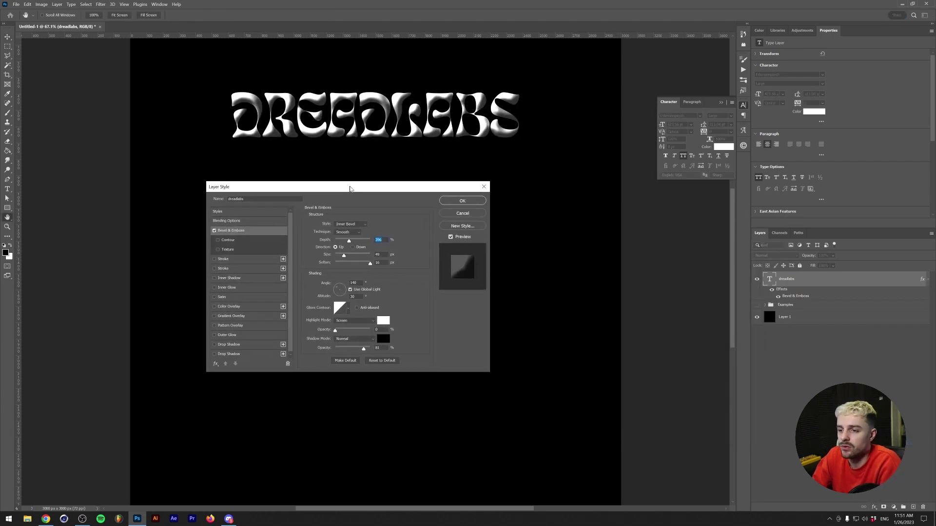
left_click(382, 361)
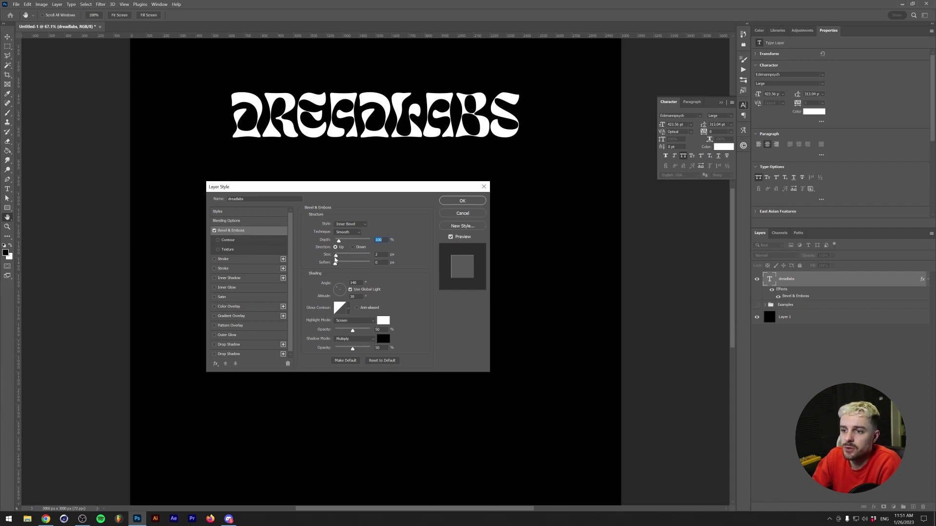
Set the bevel's depth to about 188%, size to 40 px, soften to 16 px and shadow opacity to about 84%.
left_click_drag(335, 259, 342, 257)
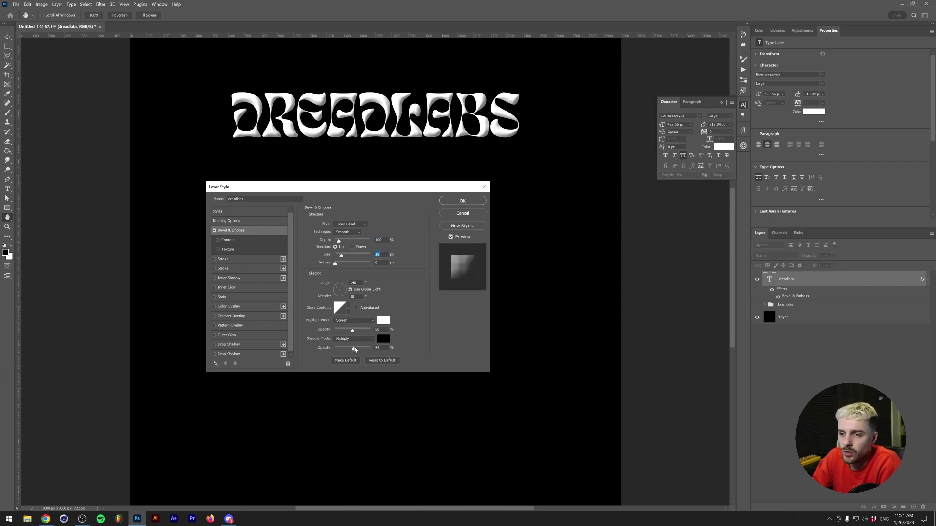
left_click_drag(354, 349, 363, 349)
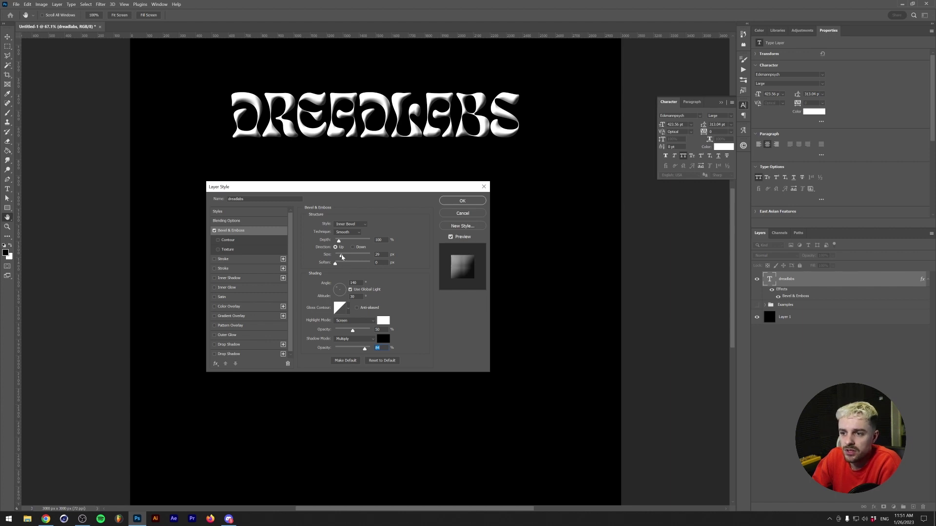
left_click_drag(342, 257, 341, 240)
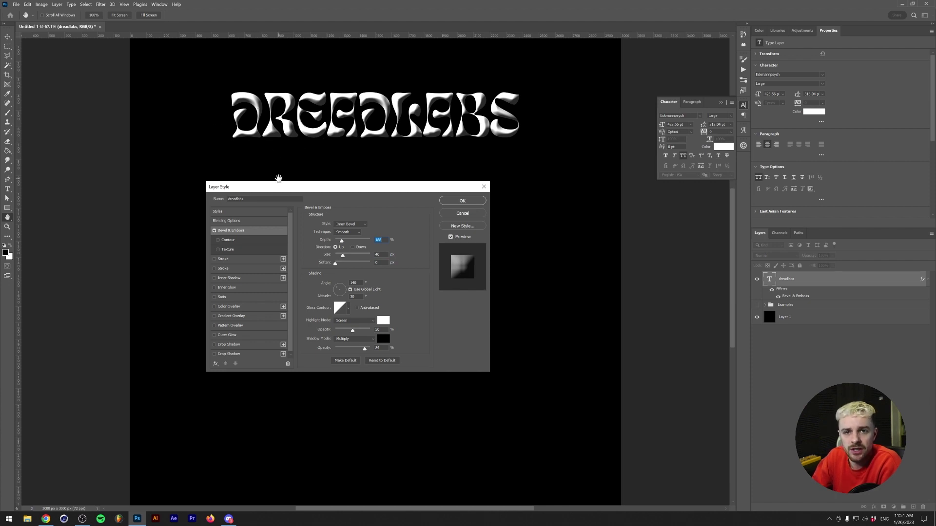
left_click_drag(335, 264, 370, 263)
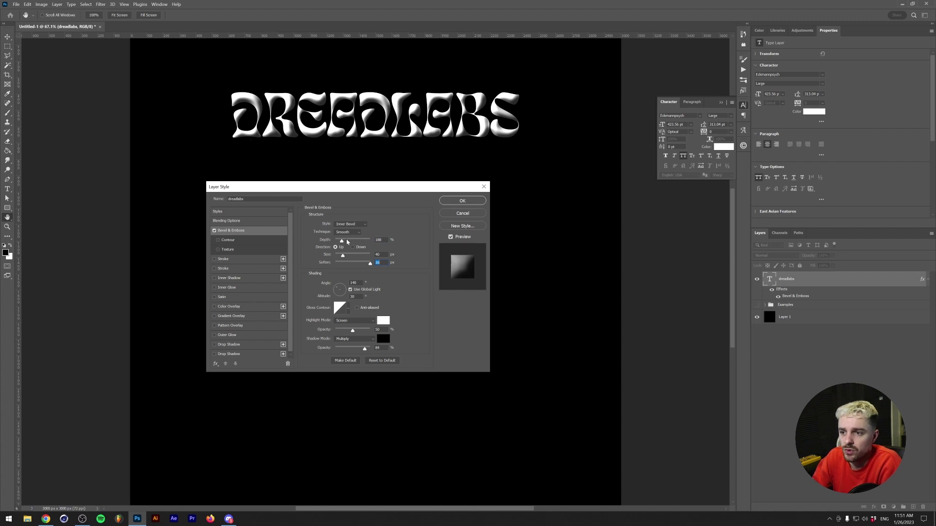
Try lower lighting angles for the bevel and return the angle to 140°.
left_click(353, 283)
key("shift+Down")
key("shift+Down")
key("shift+Down")
key("shift+Down")
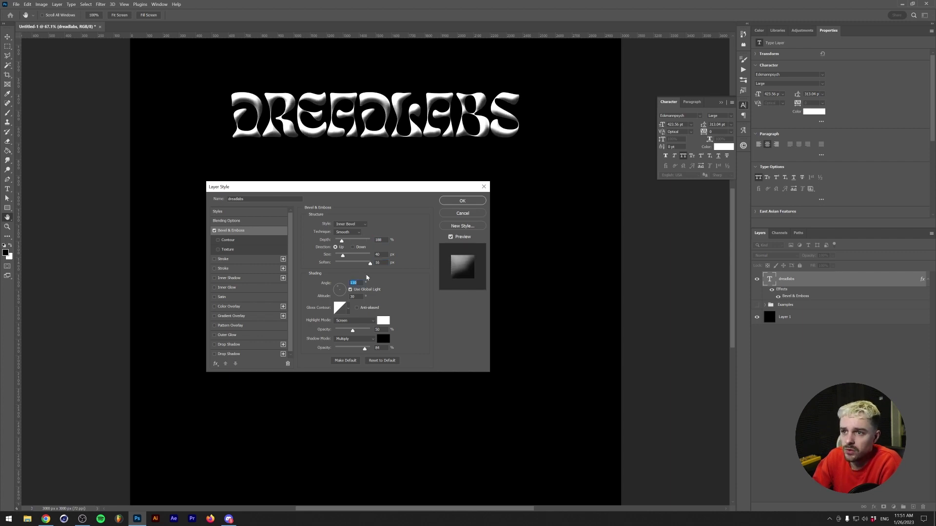
key("shift+Up")
key("shift+Up")
key("shift+Up")
key("shift+Up")
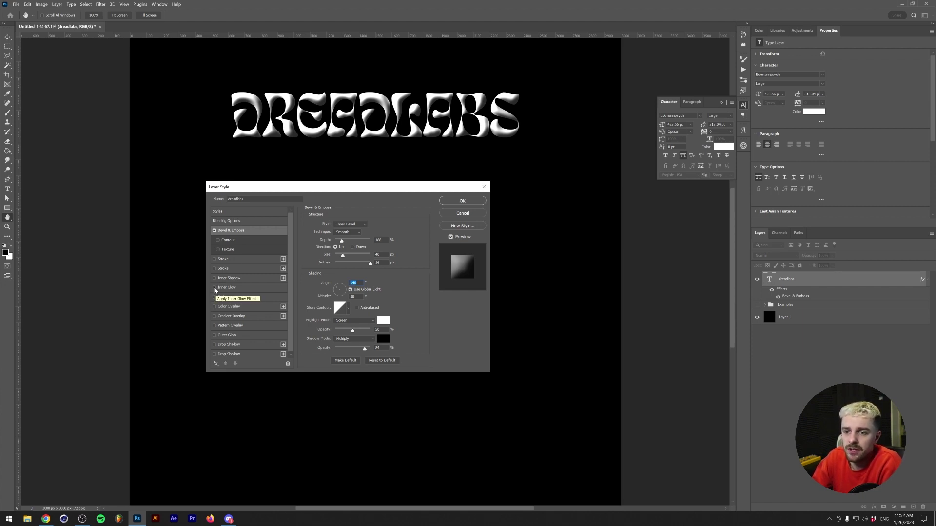
Add an Inner Glow effect reset to defaults, with black (#000000) as its color and Normal blend mode.
left_click(214, 288)
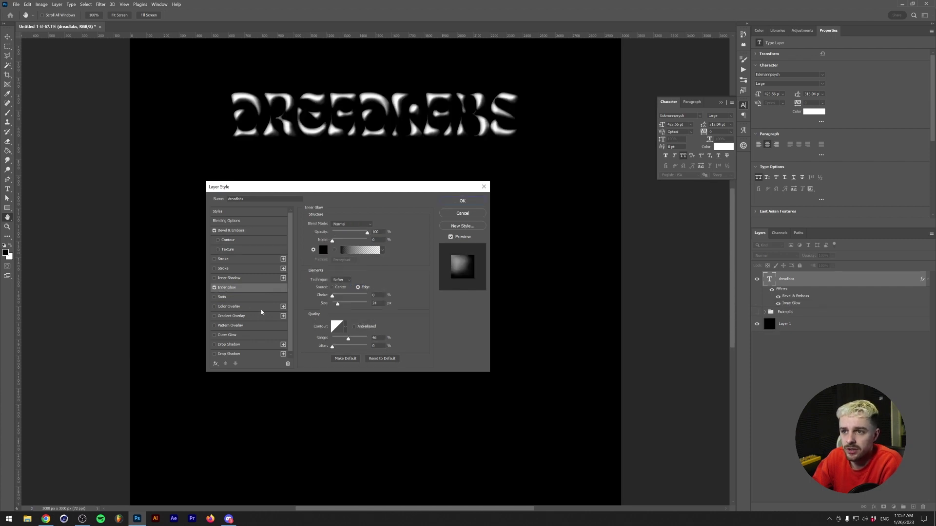
left_click(382, 359)
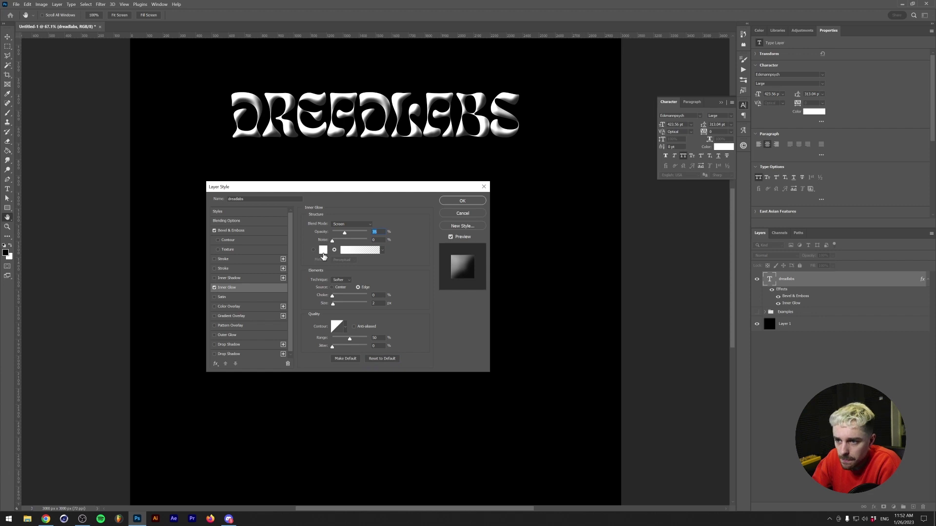
left_click(323, 251)
left_click(288, 451)
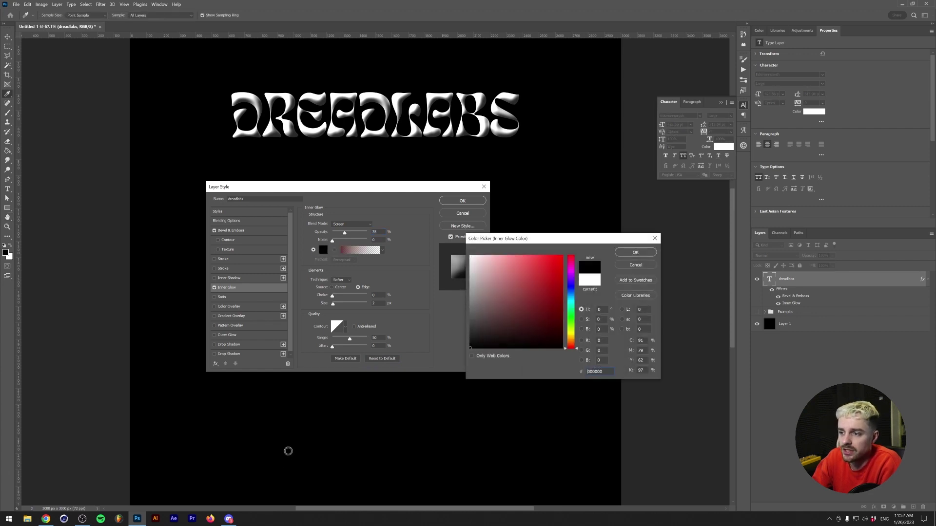
left_click(653, 252)
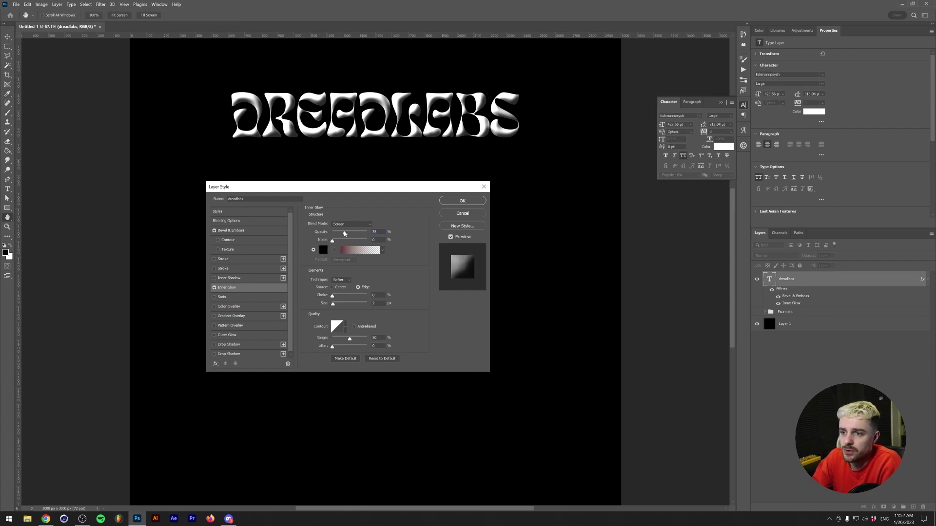
left_click(349, 224)
left_click(348, 233)
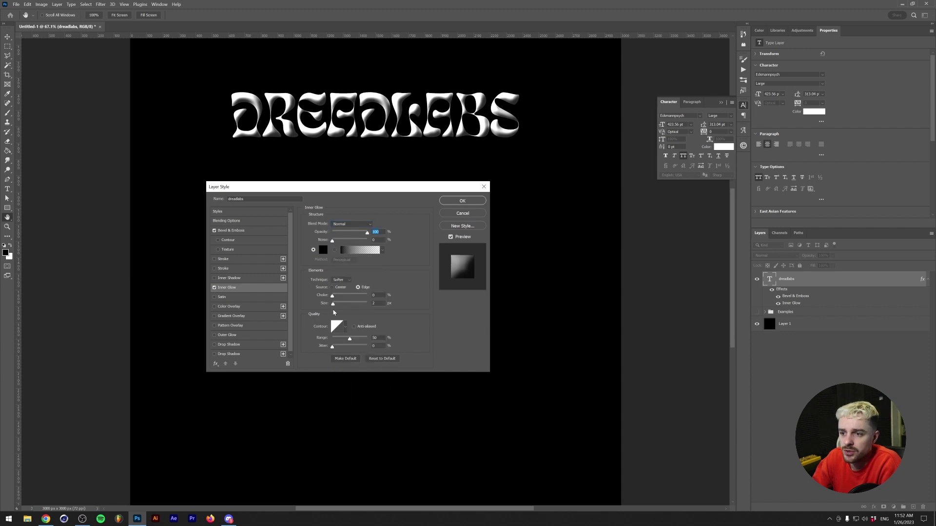
Set the inner glow's size to 27 px, range to about 70% and opacity to about 41%, and apply the layer style.
left_click_drag(333, 304, 338, 305)
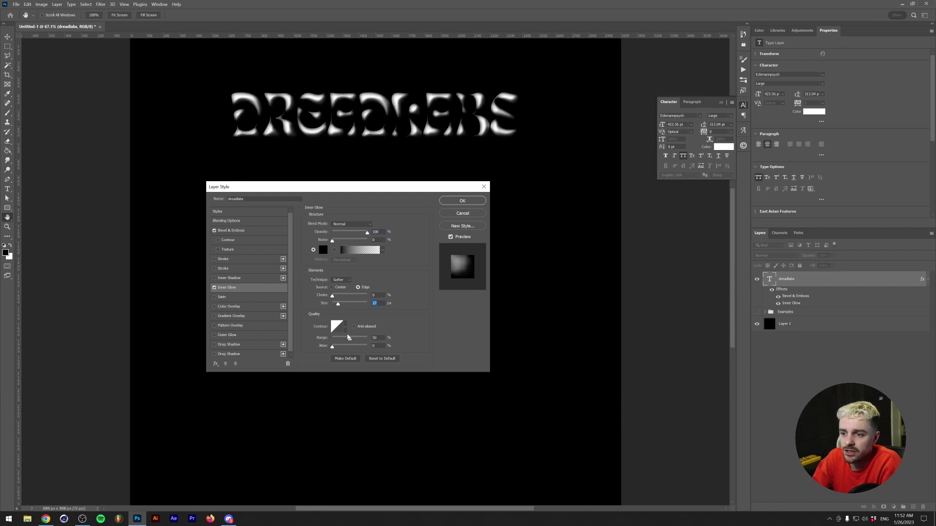
left_click_drag(348, 337, 357, 338)
left_click_drag(367, 234, 346, 232)
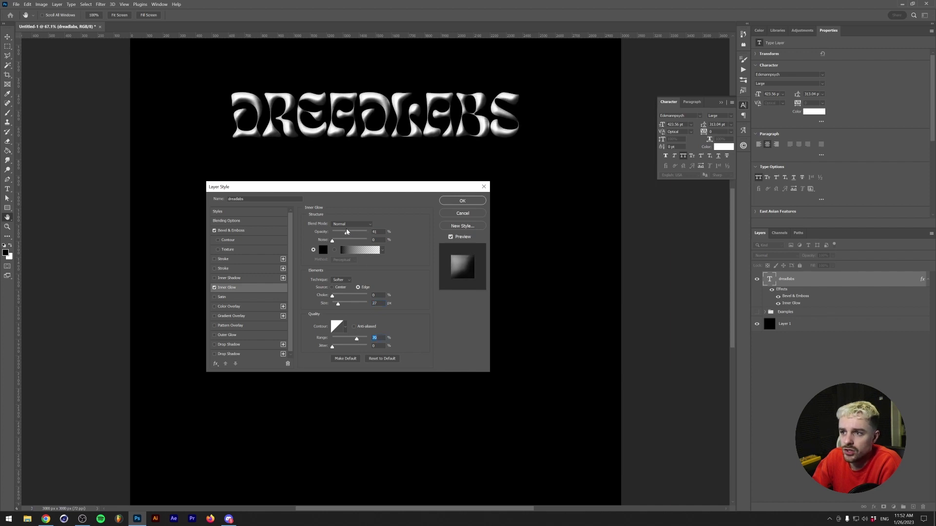
left_click(462, 200)
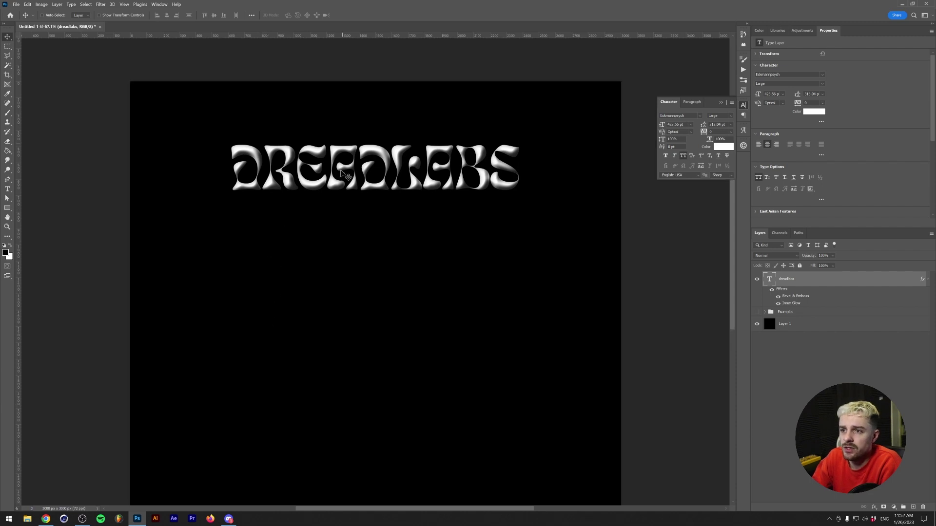
Examine the shaded edges of the DREADLABS letters up close, and return to the full canvas view.
scroll(308, 182, "up", 5)
scroll(309, 181, "up", 15)
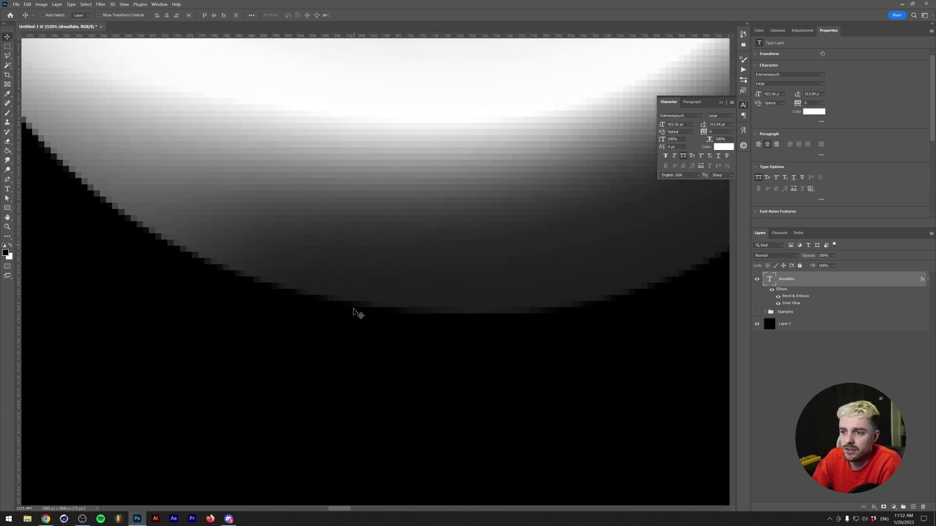
scroll(382, 140, "down", 18)
scroll(382, 140, "down", 2)
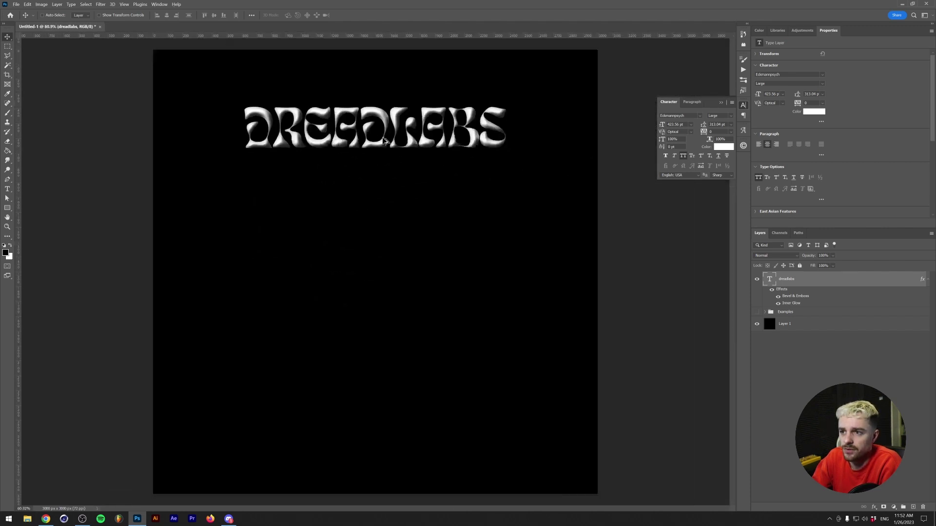
Add a Threshold adjustment layer at its default level above the dreadlabs text and check the letter edges up close.
left_click(802, 31)
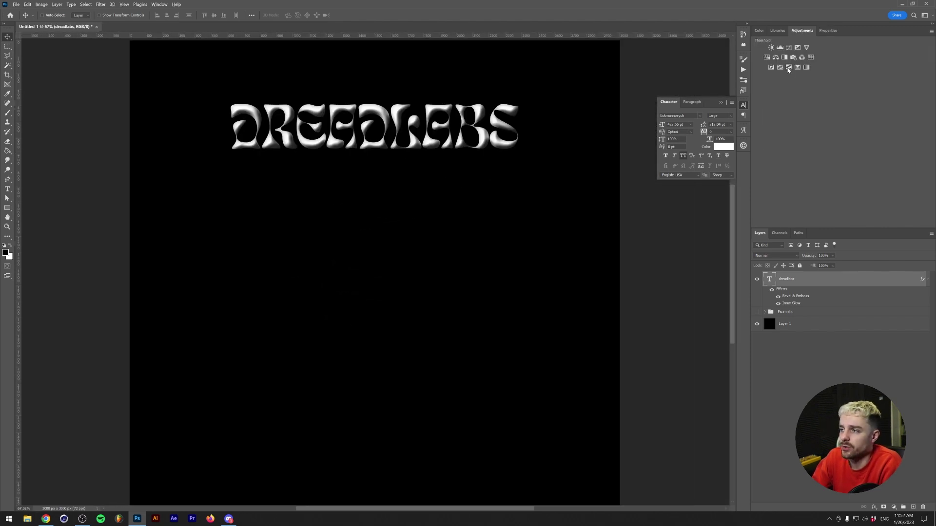
left_click(788, 67)
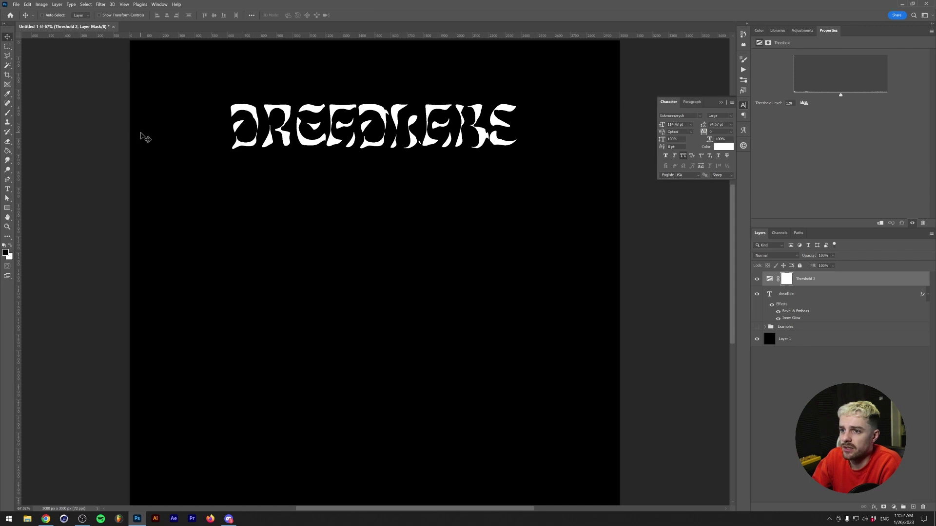
scroll(291, 143, "up", 8)
scroll(293, 146, "up", 3)
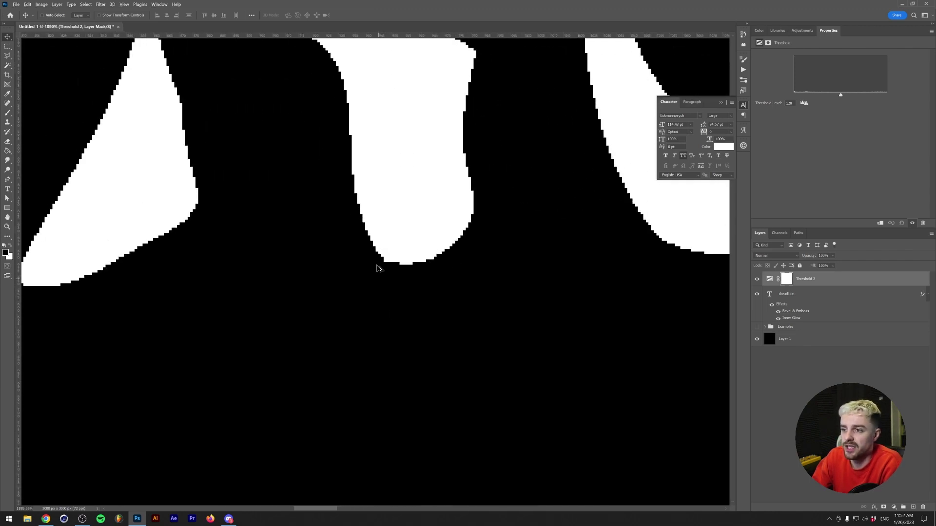
scroll(378, 265, "down", 7)
scroll(378, 265, "down", 5)
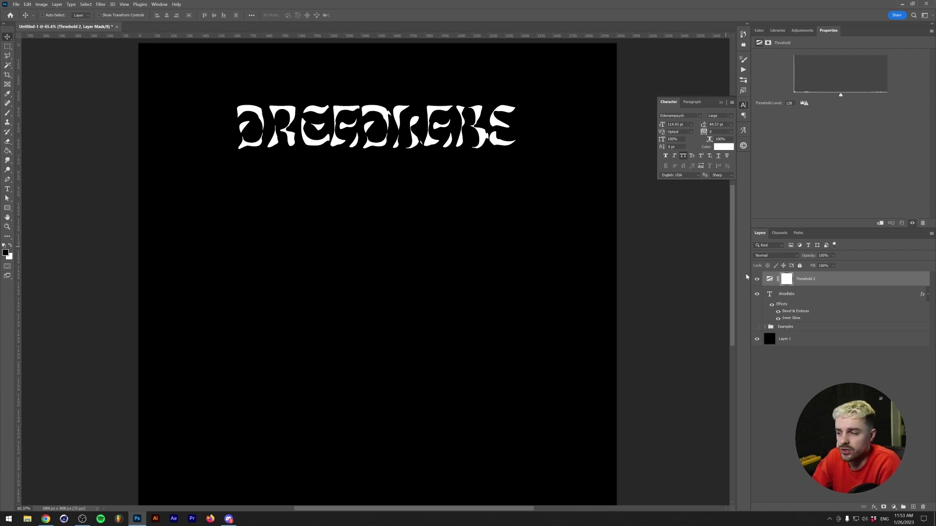
Hide the Threshold 2 layer and convert the dreadlabs text layer to a Smart Object.
left_click(757, 278)
left_click(801, 297)
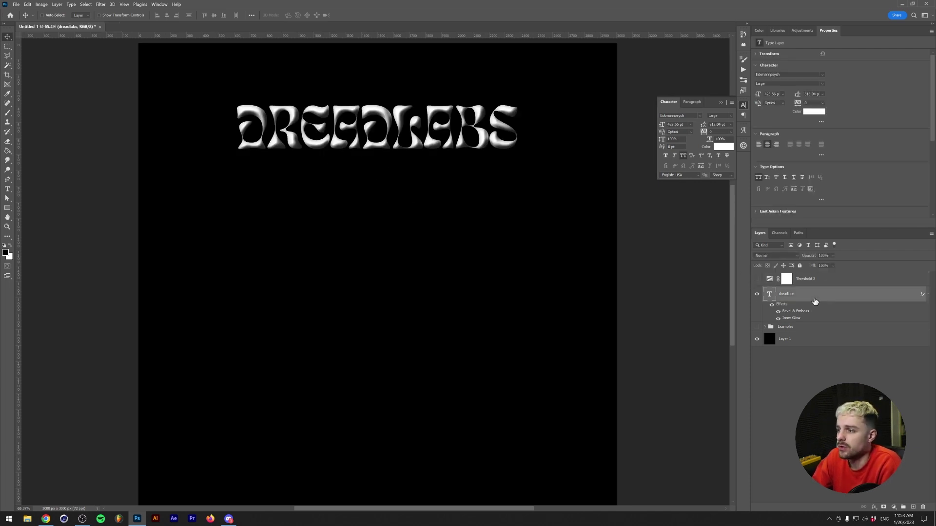
right_click(822, 298)
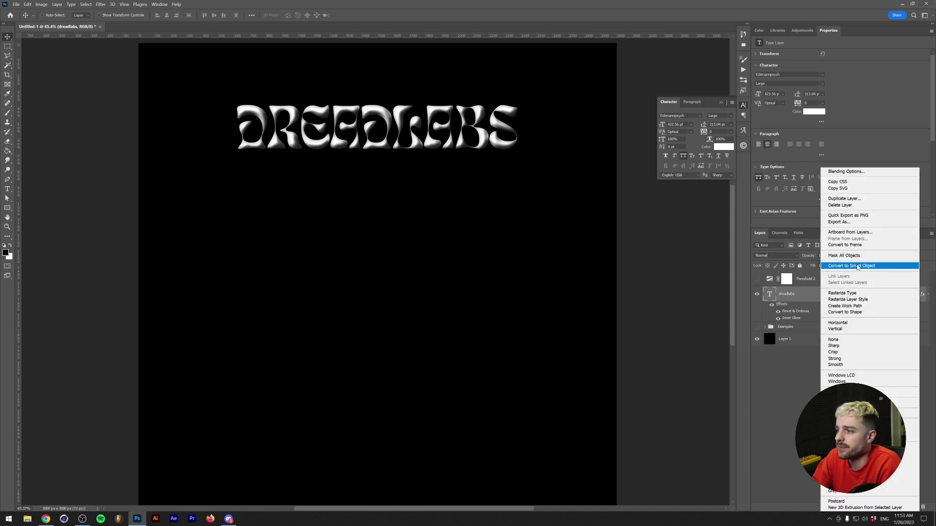
left_click(858, 267)
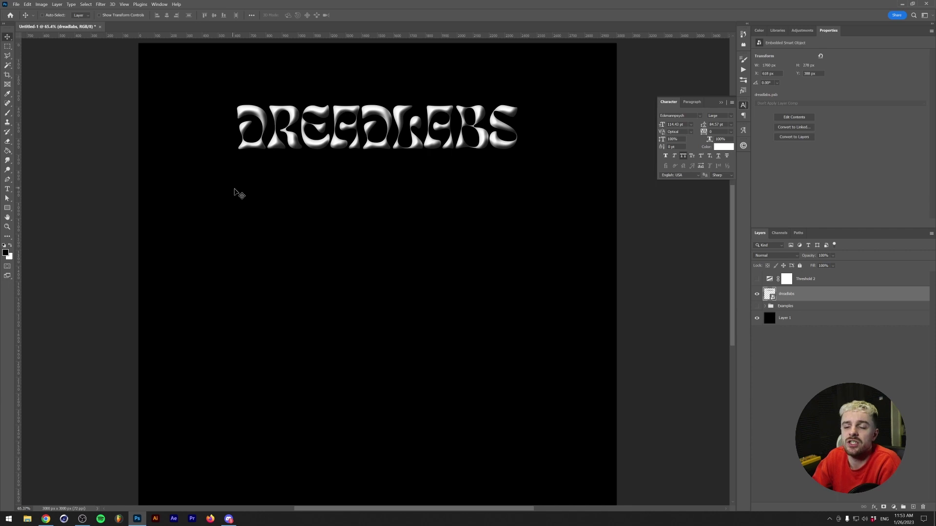
Apply an Add Noise filter to the dreadlabs smart object with amount 50%, Uniform distribution and Monochromatic on.
left_click(101, 5)
mouse_move(161, 111)
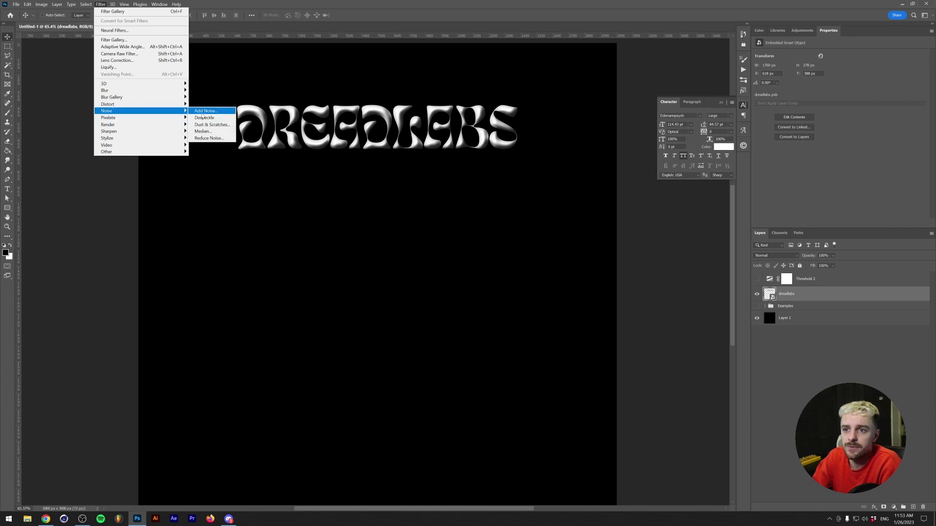
left_click(204, 110)
left_click_drag(469, 95, 381, 214)
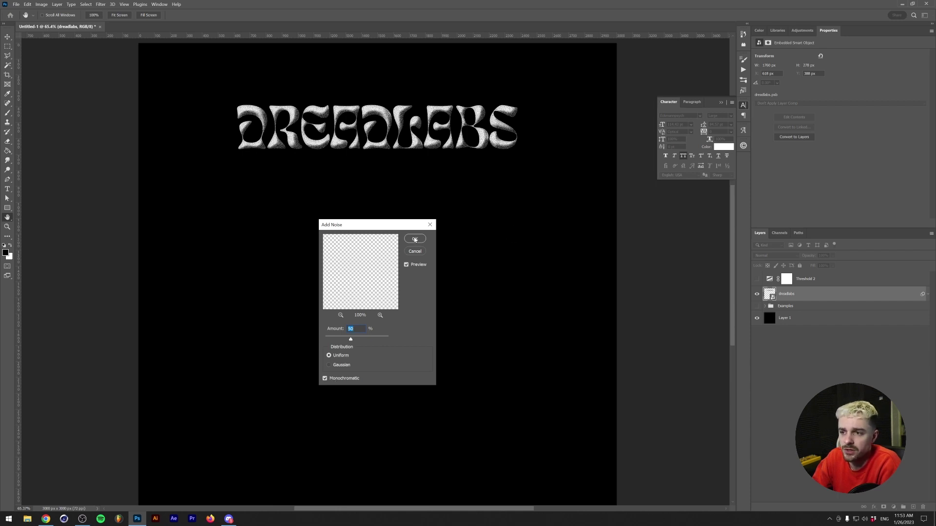
left_click(415, 239)
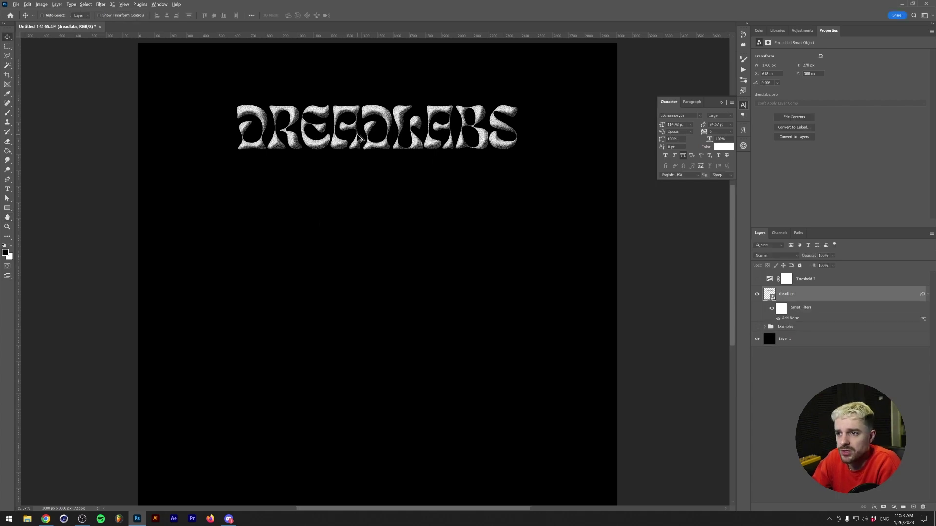
Check the gray noise grain in the letters, make the Threshold 2 layer visible again and inspect the black-and-white grain.
scroll(359, 152, "up", 5)
scroll(353, 284, "up", 2)
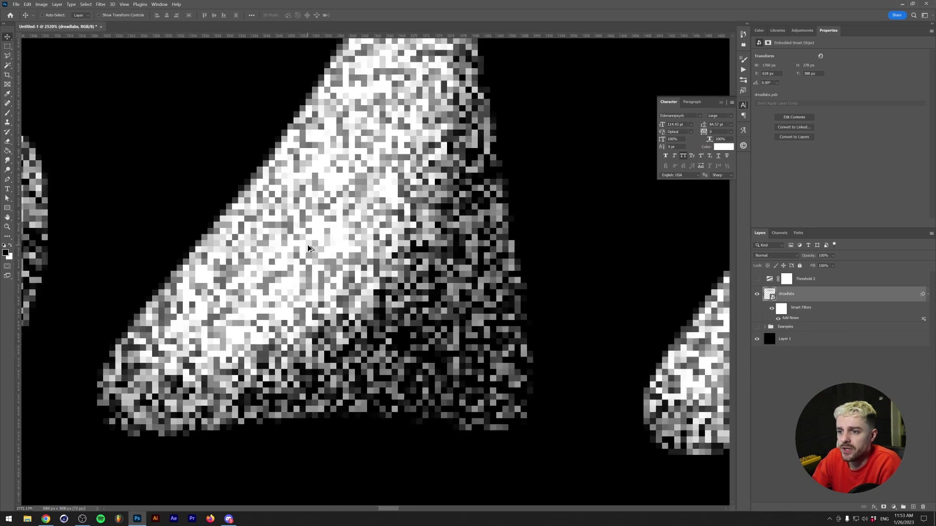
scroll(353, 312, "down", 4)
scroll(352, 318, "down", 10)
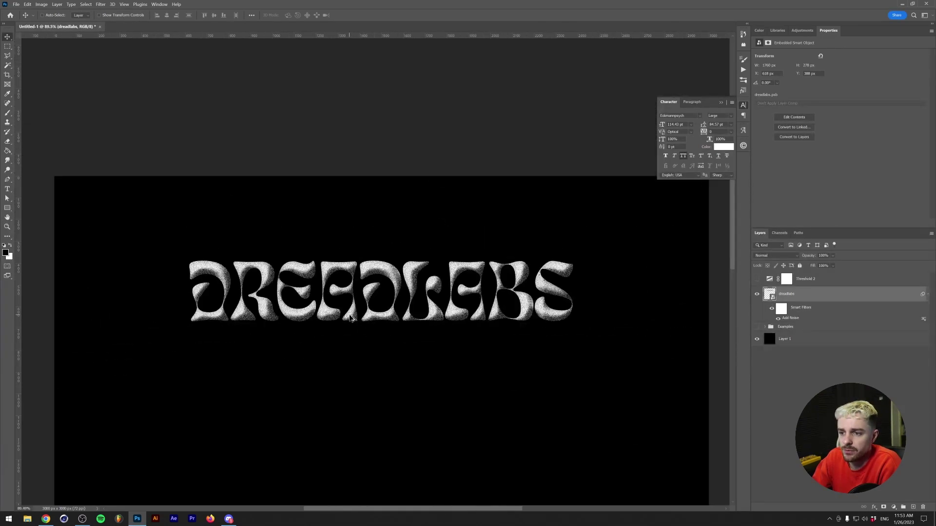
scroll(374, 185, "down", 1)
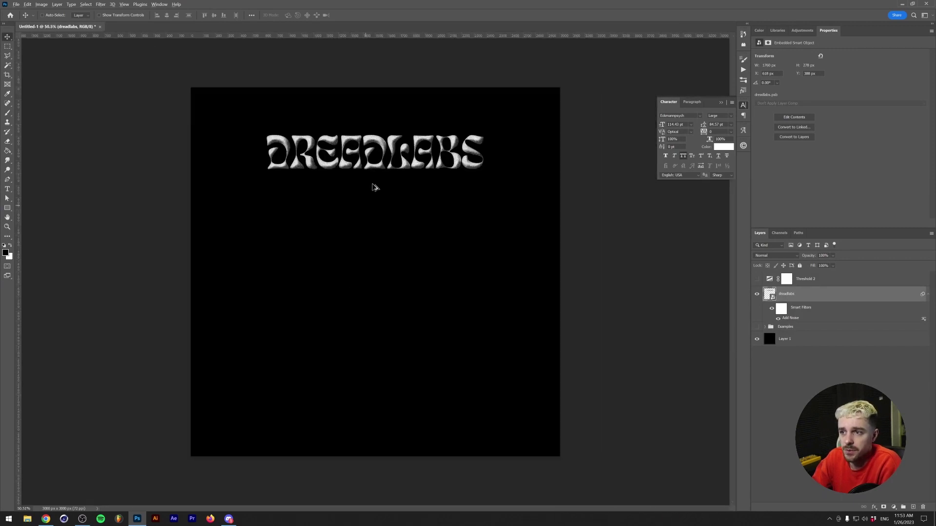
scroll(374, 186, "up", 3)
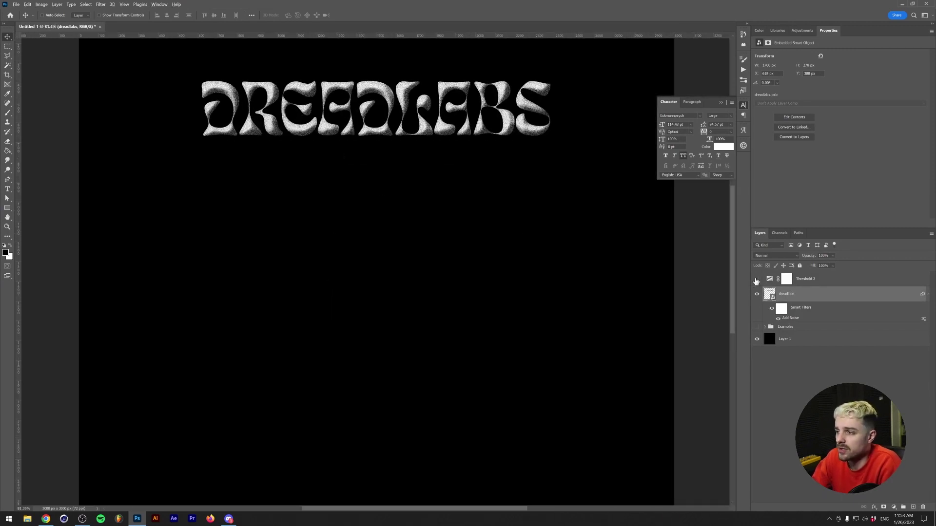
left_click(757, 280)
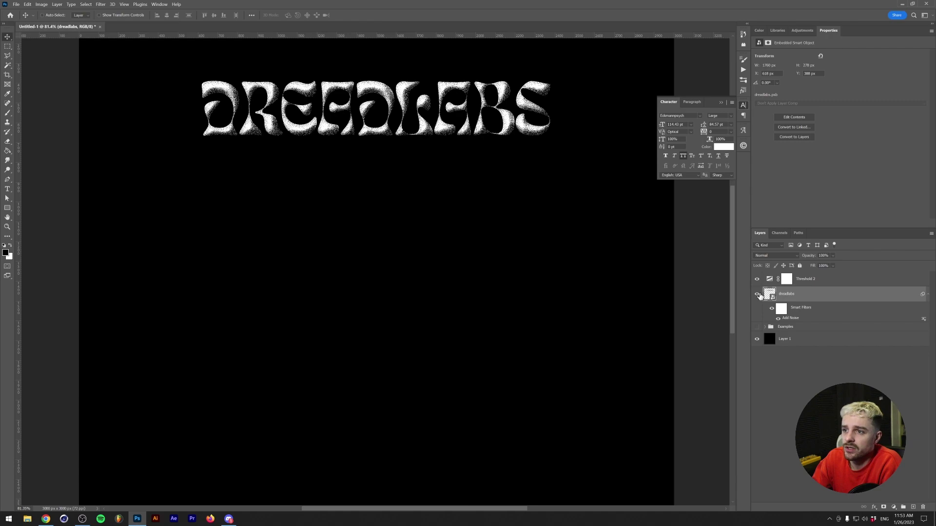
scroll(356, 131, "up", 4)
scroll(357, 132, "up", 6)
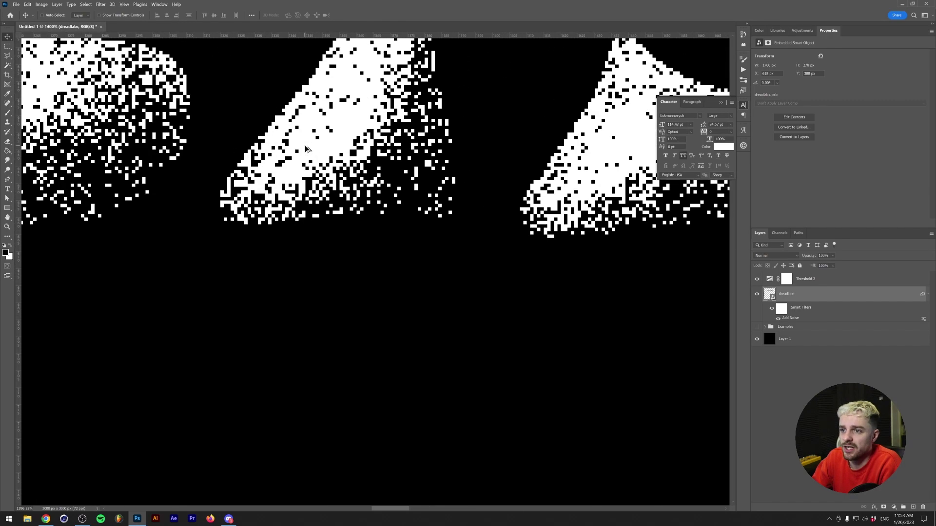
scroll(308, 148, "down", 8)
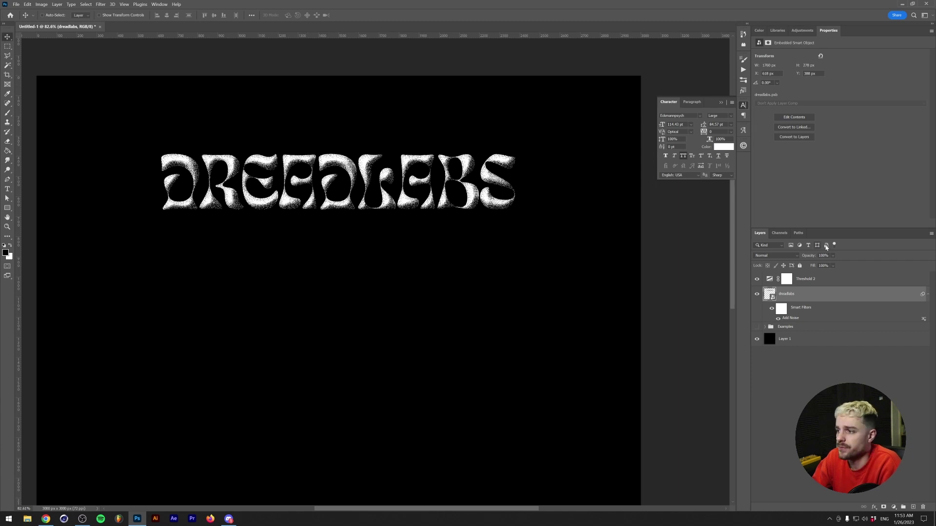
Clip the Threshold 2 adjustment to the dreadlabs layer and group both layers under the name 1.
left_click(811, 282)
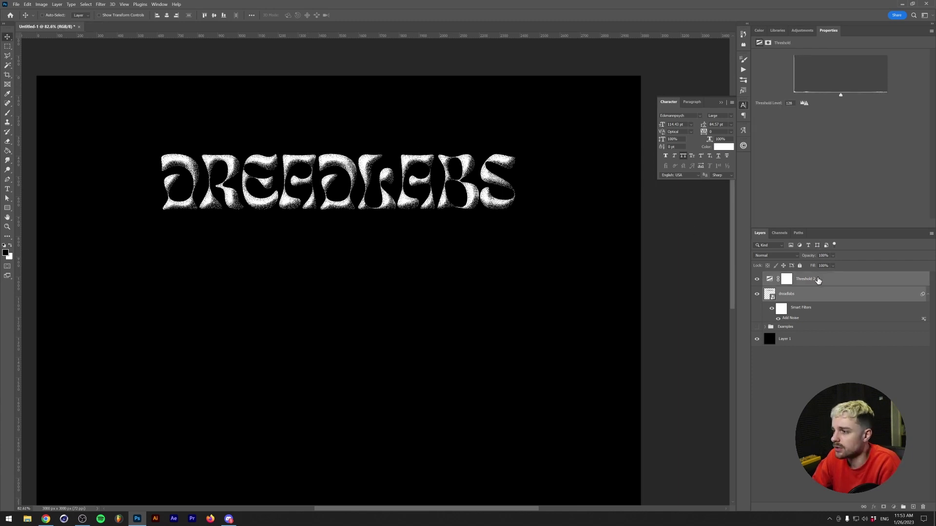
left_click(811, 286, "alt")
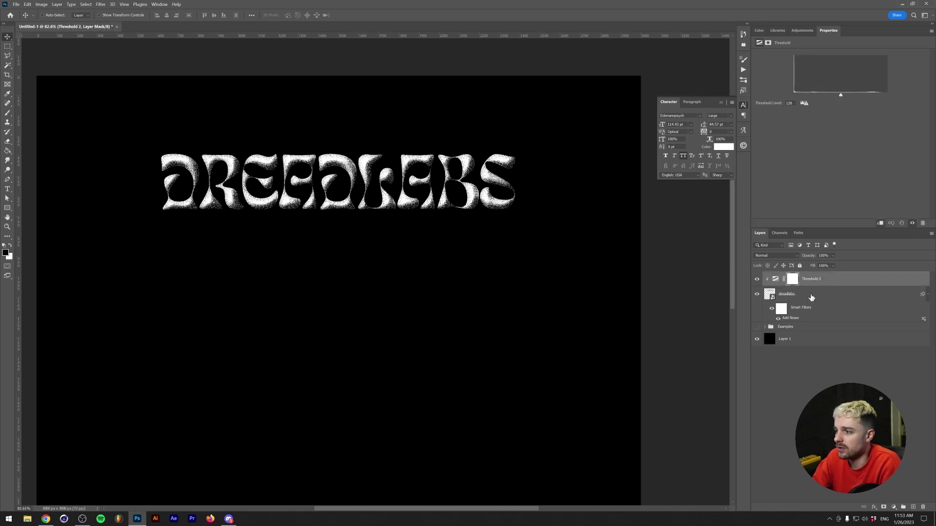
key("ctrl+g")
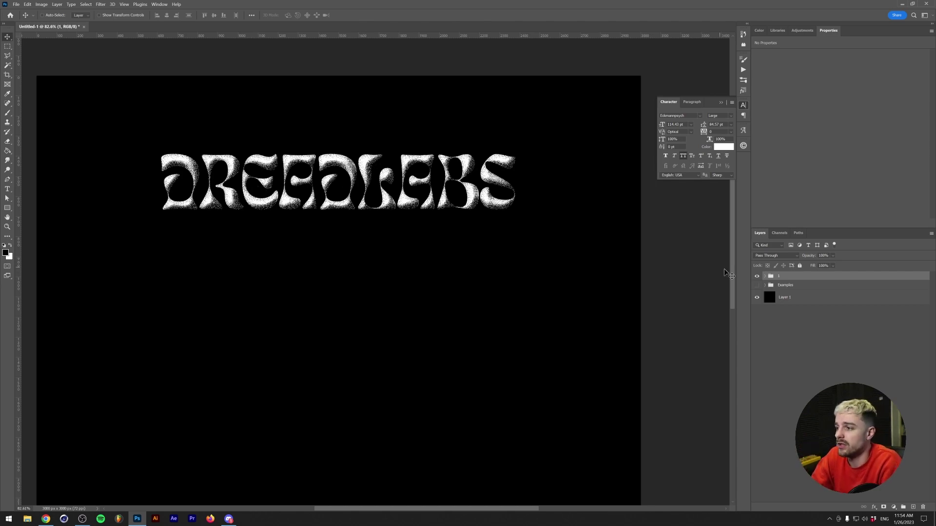
Expand group 1 and compare the letters with Threshold 2 and Add Noise switched off and on, leaving both visible.
left_click(765, 276)
left_click(757, 288)
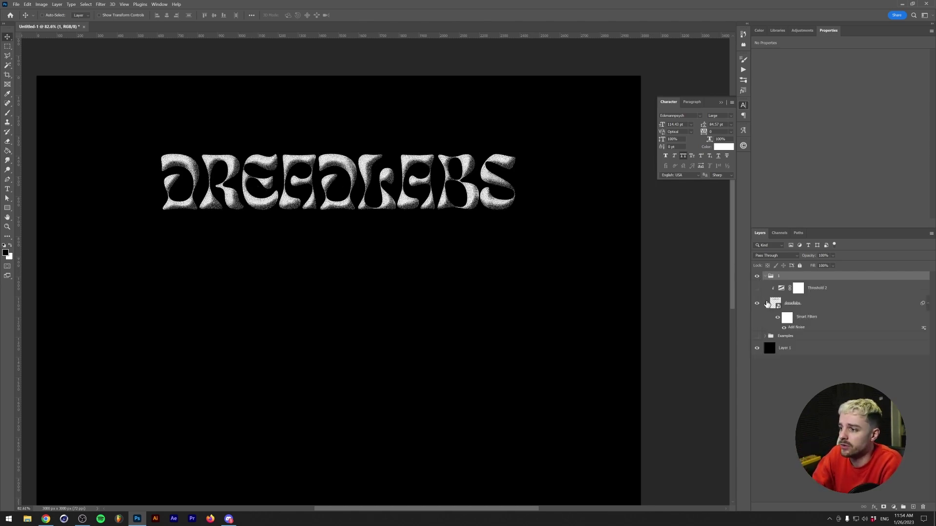
scroll(290, 167, "up", 5)
scroll(413, 364, "up", 2)
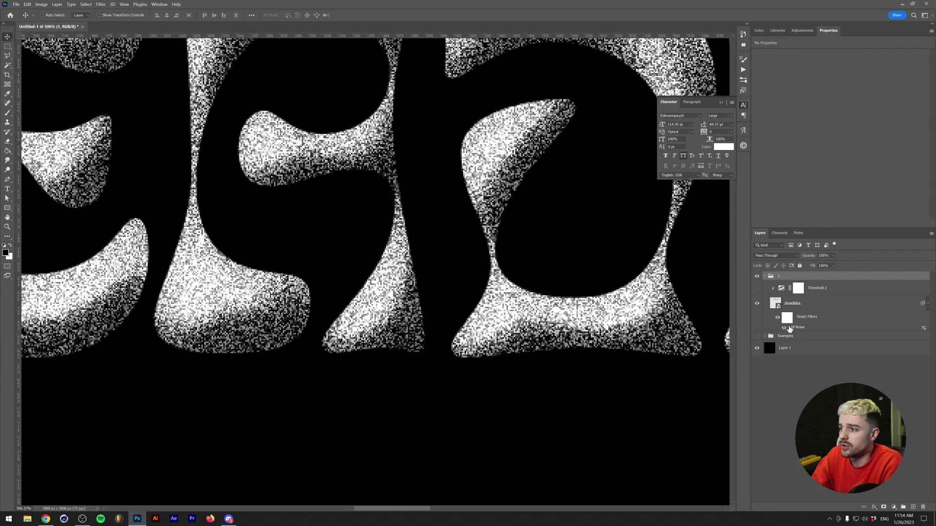
left_click(784, 328)
left_click(784, 328)
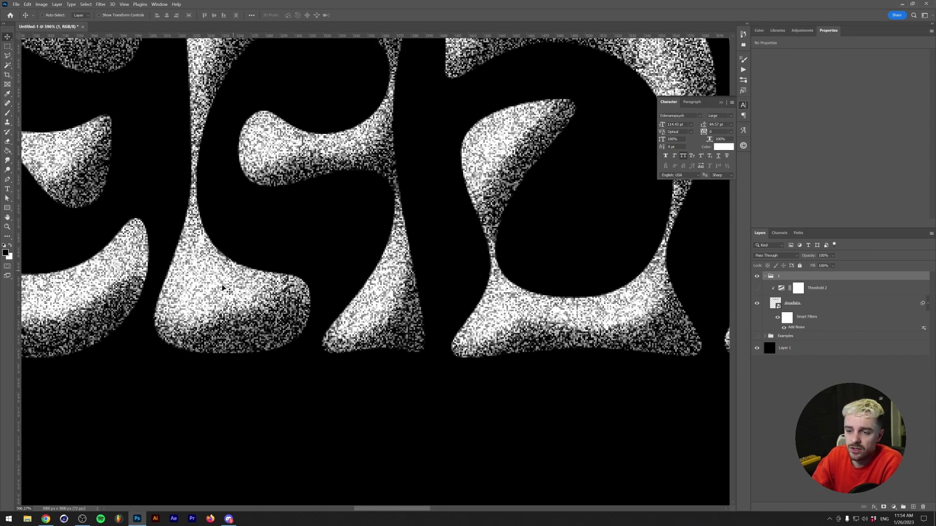
scroll(224, 302, "down", 5)
key("ctrl+0")
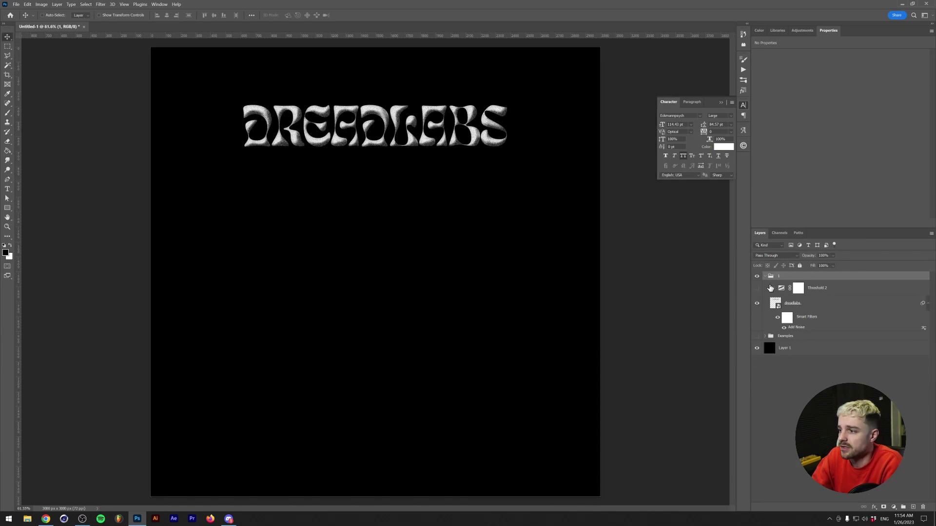
left_click(757, 288)
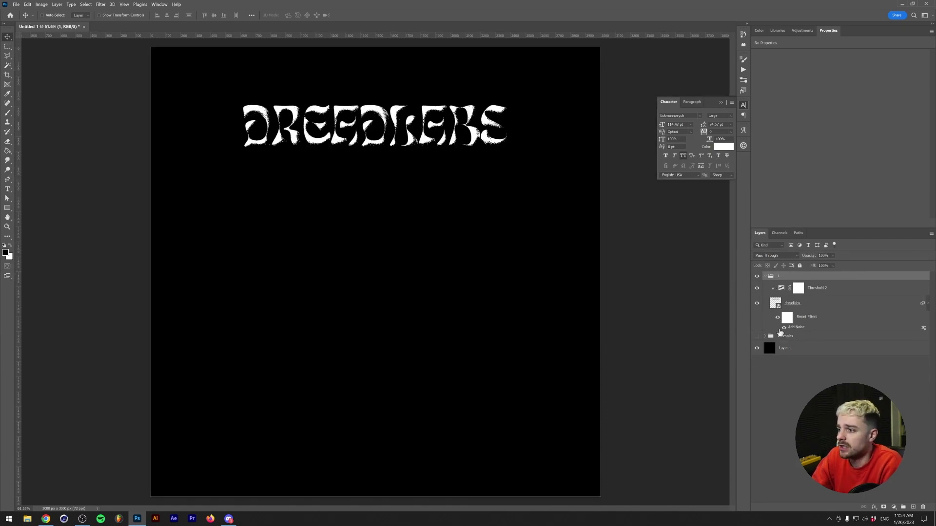
Review the grainy DREADLABS lettering at different magnifications and select the dreadlabs smart object in group 1.
scroll(362, 127, "up", 2)
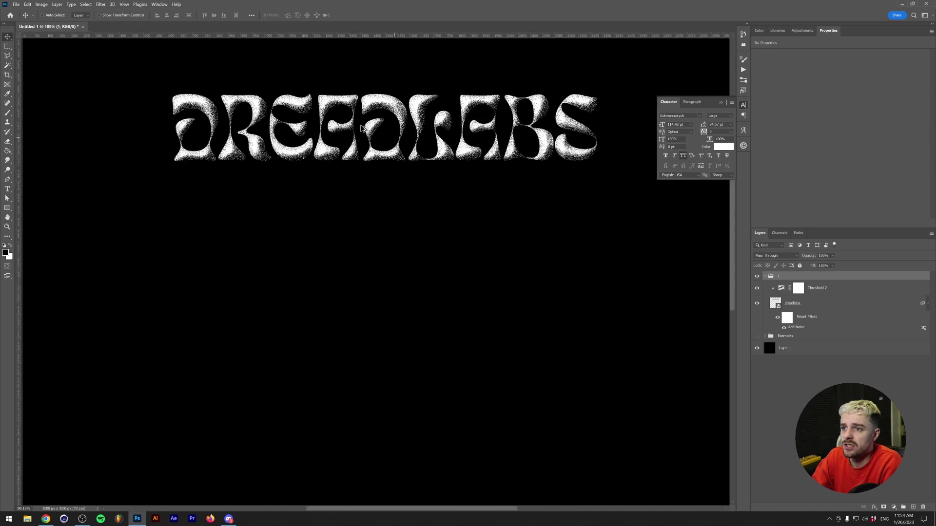
scroll(361, 128, "down", 4)
scroll(367, 203, "up", 3)
scroll(367, 203, "up", 5)
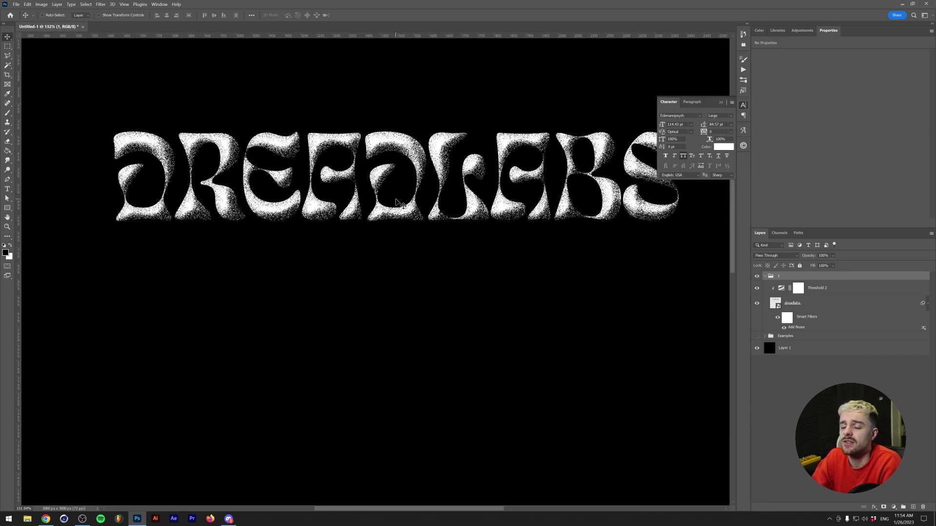
scroll(399, 204, "up", 2)
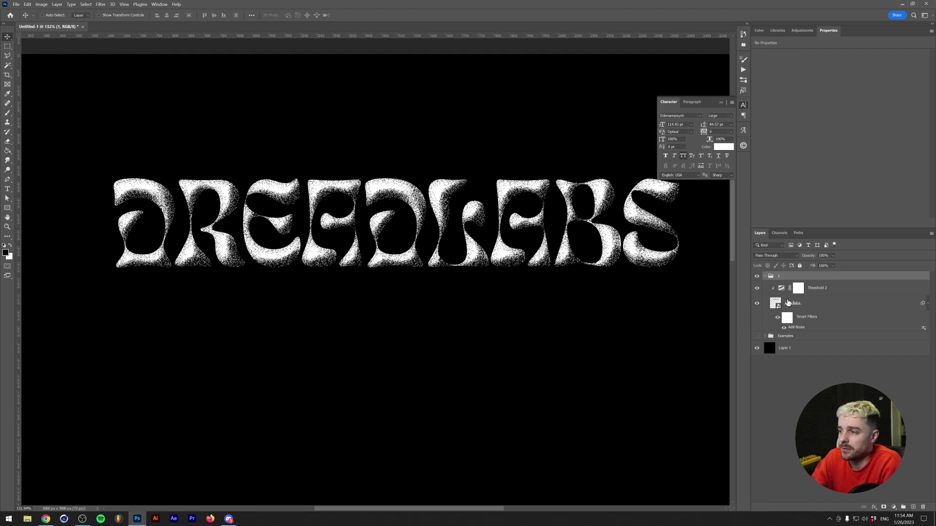
left_click(806, 296)
left_click(806, 301)
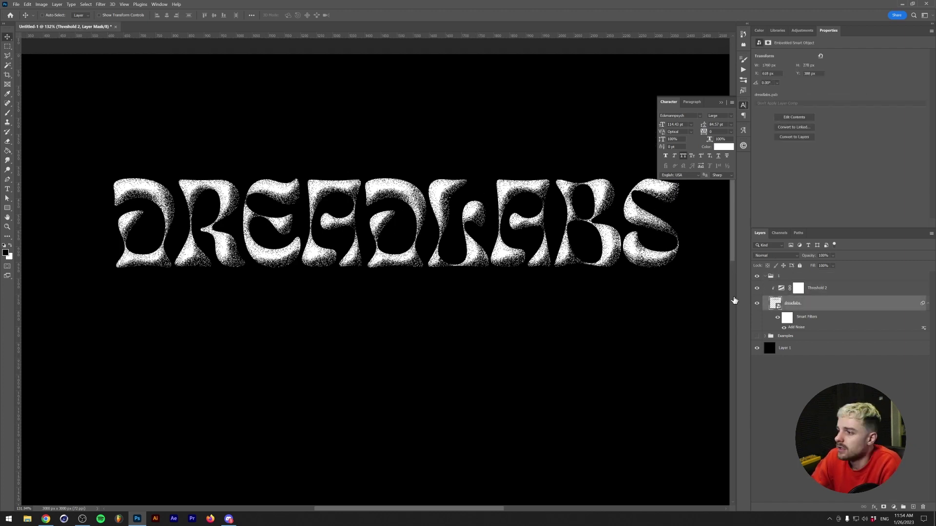
Compare how the grain on the DREADLABS letters looks up close and at full canvas view.
scroll(312, 249, "down", 5)
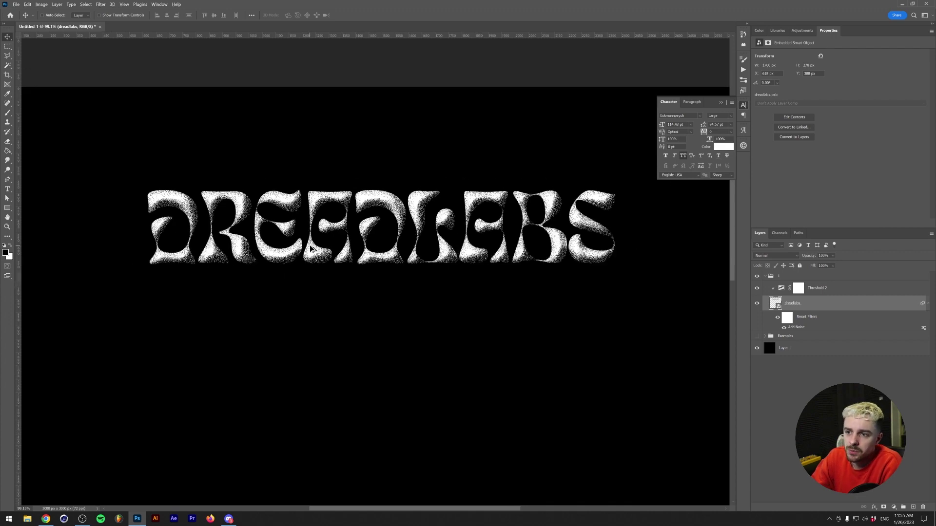
scroll(344, 125, "up", 6)
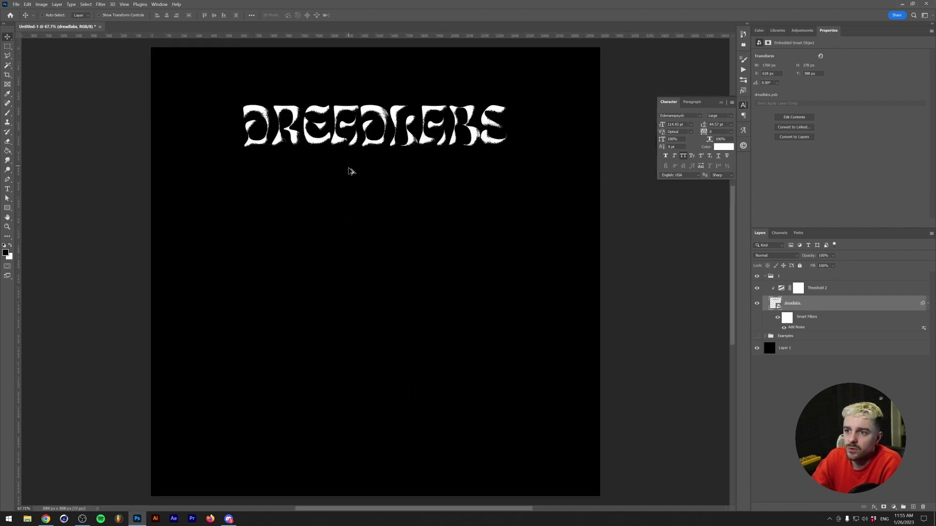
scroll(391, 155, "down", 3)
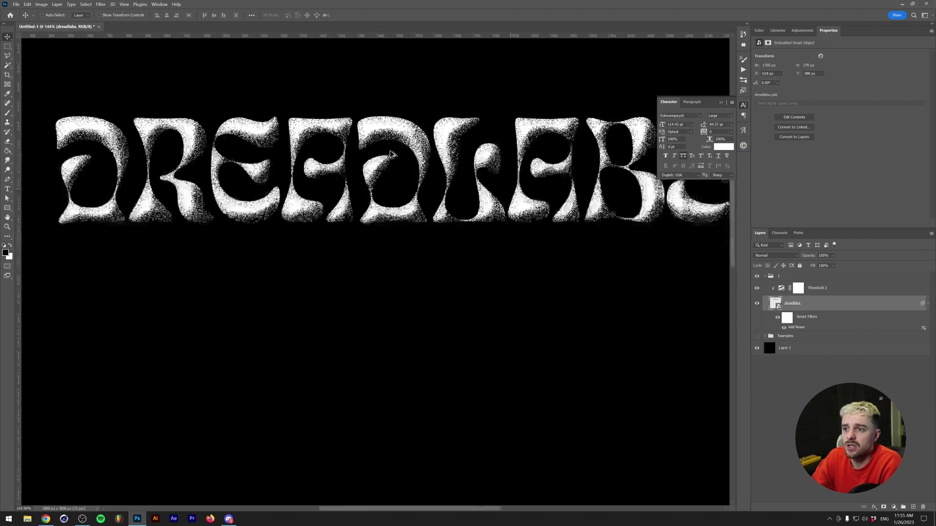
scroll(378, 216, "up", 3)
scroll(344, 191, "up", 3)
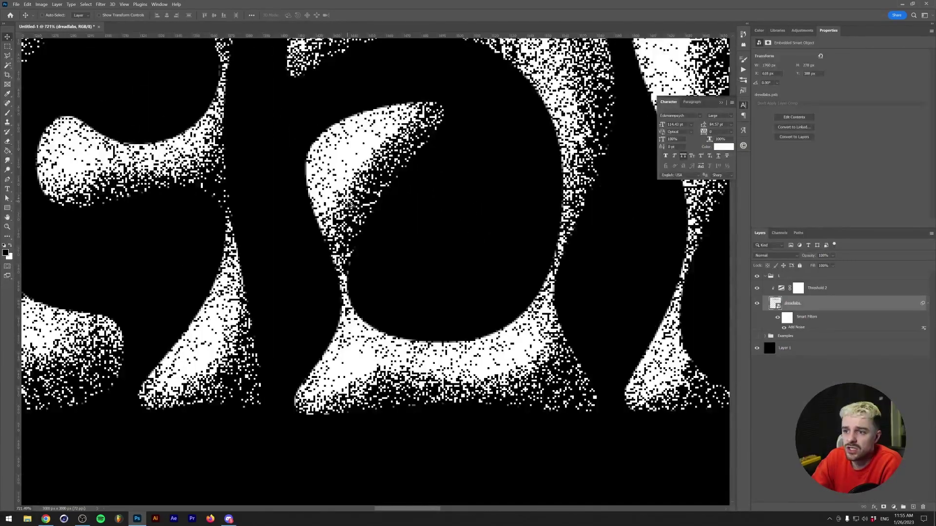
scroll(348, 207, "down", 8)
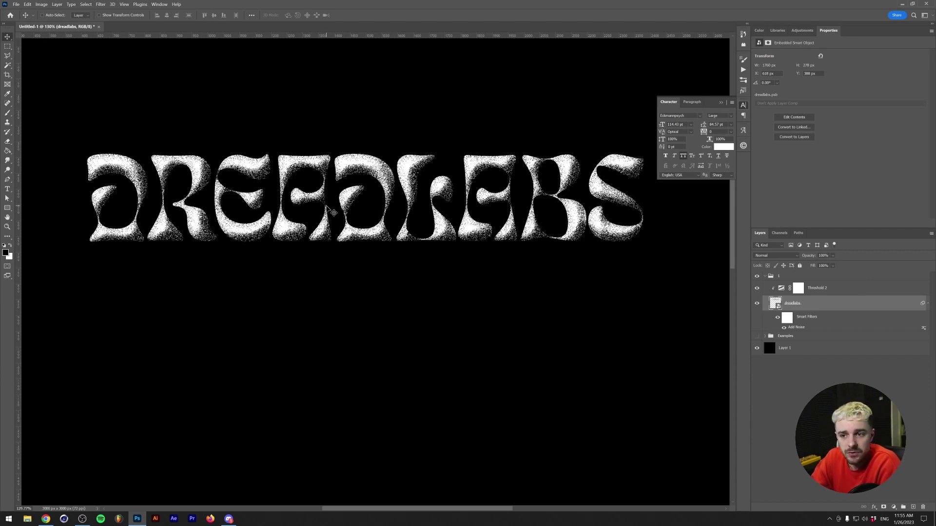
scroll(326, 207, "down", 8)
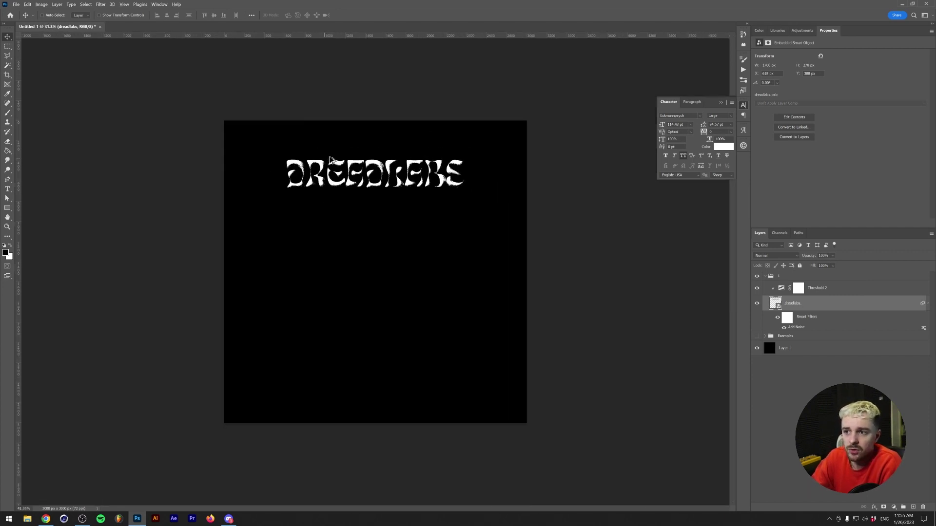
Apply the Mosaic filter to the dreadlabs smart object in group 1, trying larger cells before settling on a cell size of 2 square.
scroll(394, 174, "up", 8)
scroll(393, 174, "up", 4)
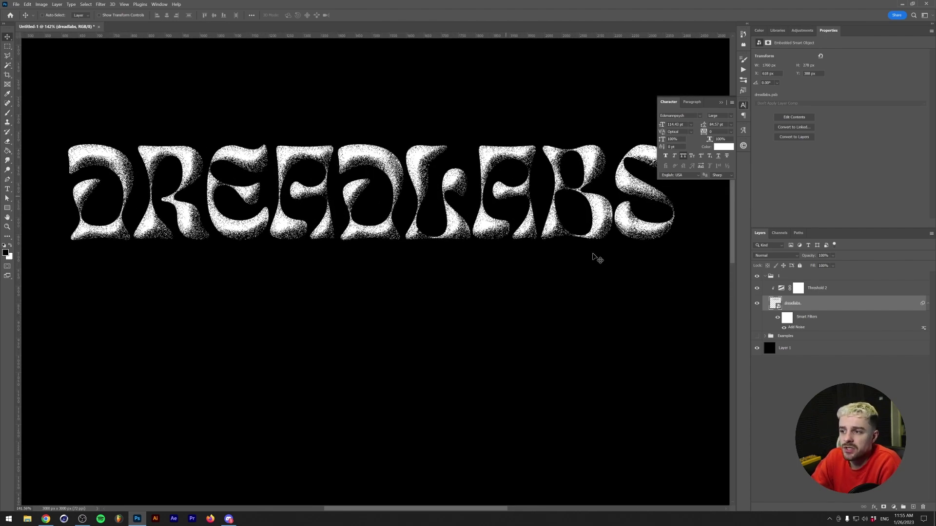
left_click(101, 4)
mouse_move(165, 118)
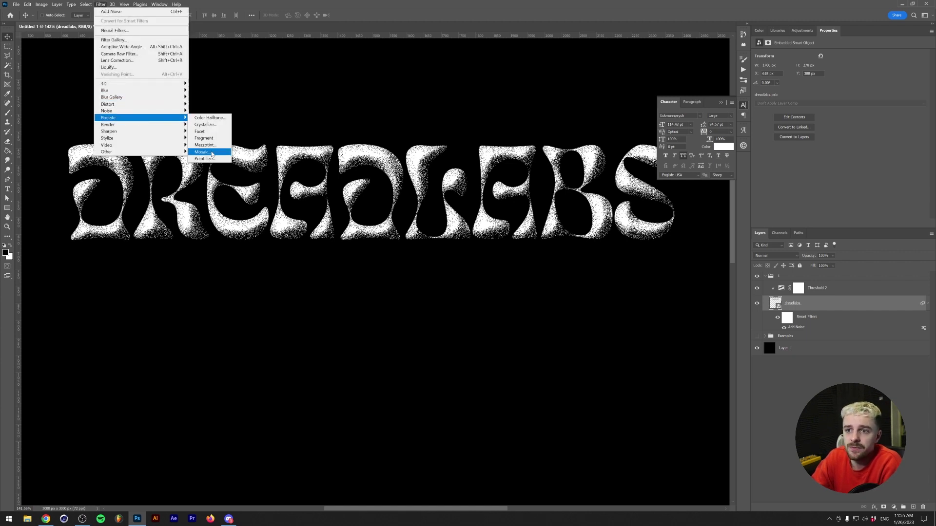
left_click(212, 154)
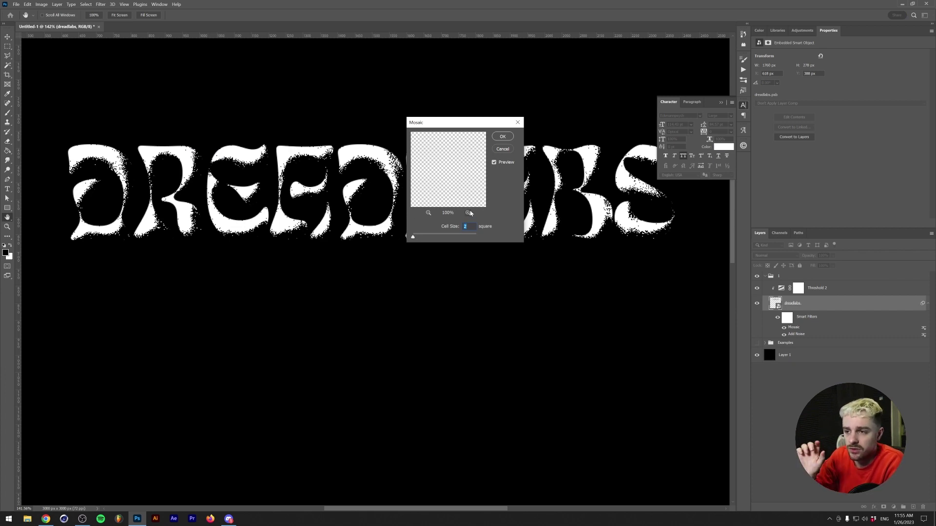
key("Up")
key("Up")
key("Up")
key("Up")
key("Up")
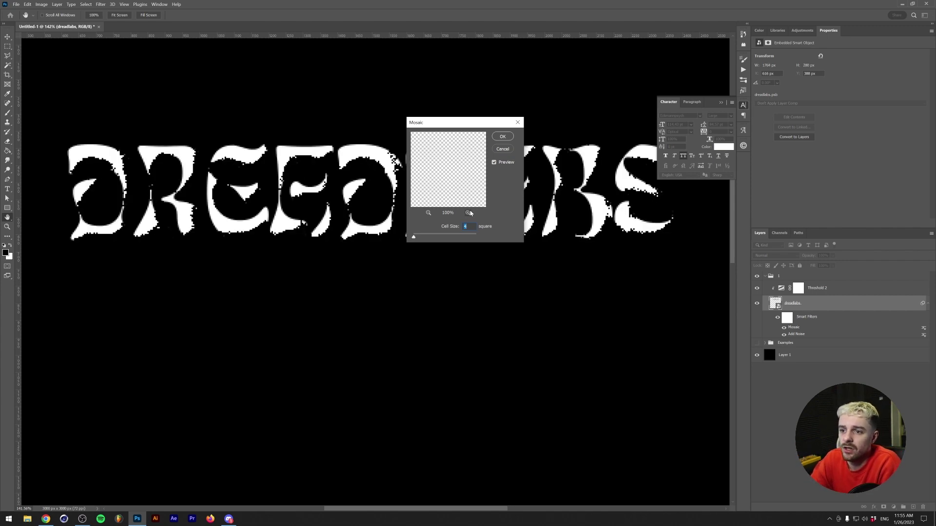
key("Up")
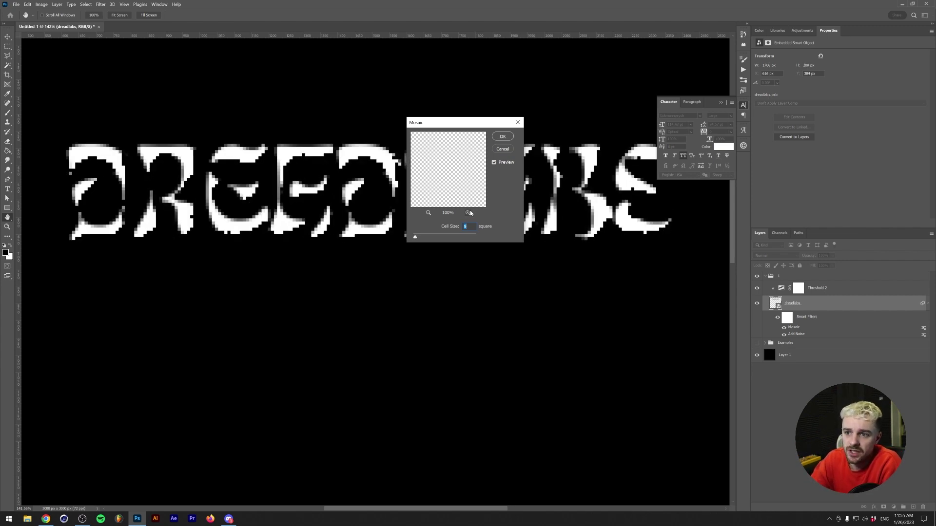
key("Down")
key("Down")
key("Down")
key("Down")
key("Down")
key("Down")
key("Down")
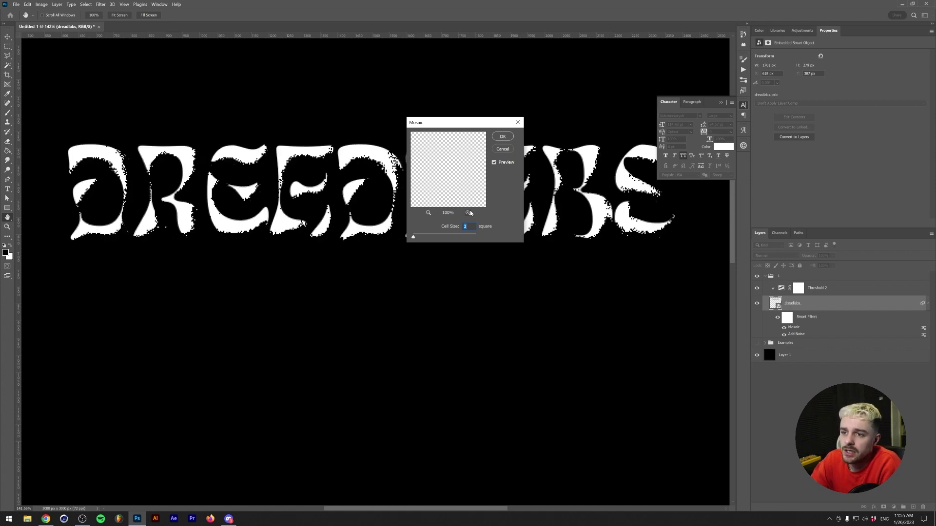
key("Return")
Review the Mosaic filter's effect on the DREADLABS letters at different magnifications and collapse group 1.
scroll(490, 254, "down", 2)
scroll(490, 253, "up", 2)
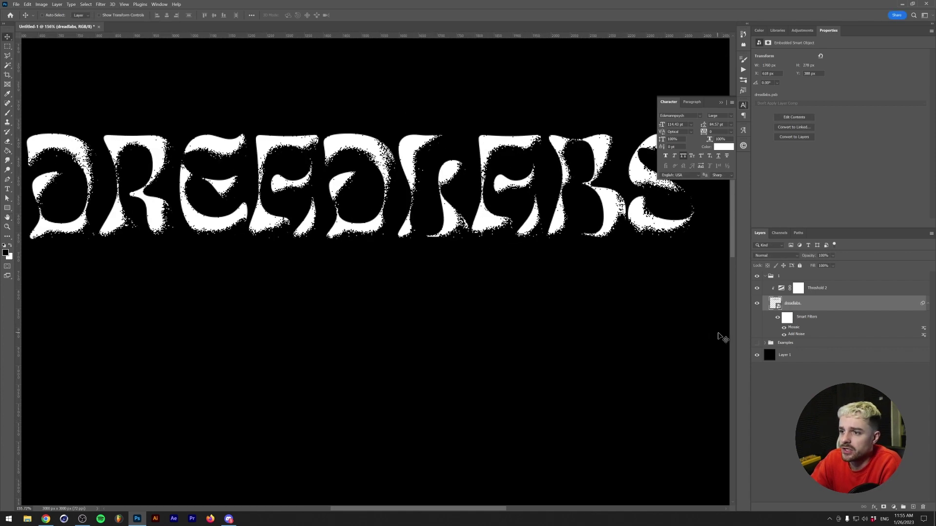
left_click(784, 328)
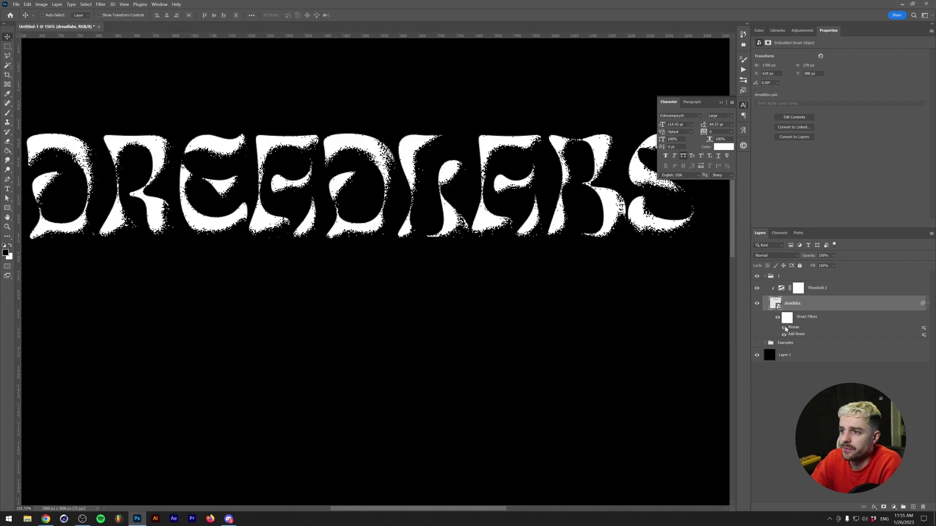
scroll(458, 293, "down", 3)
scroll(417, 292, "up", 1)
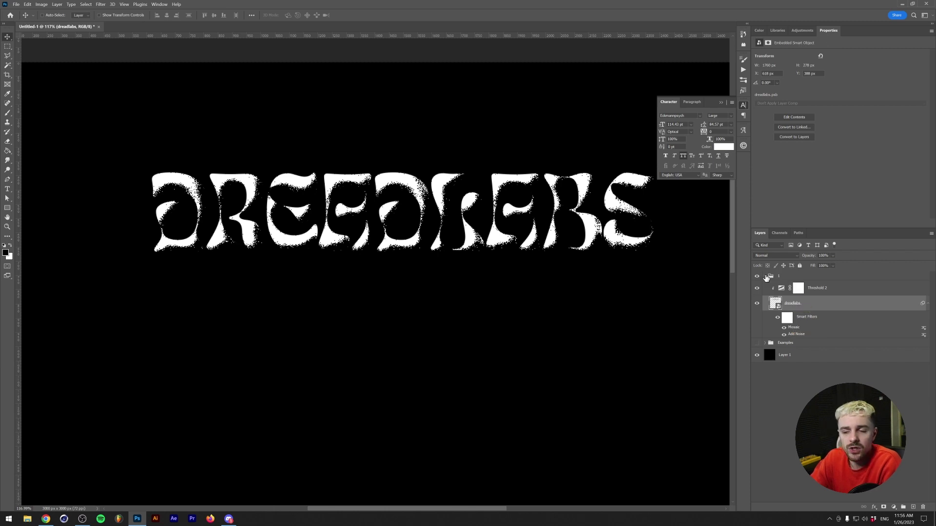
left_click(766, 277)
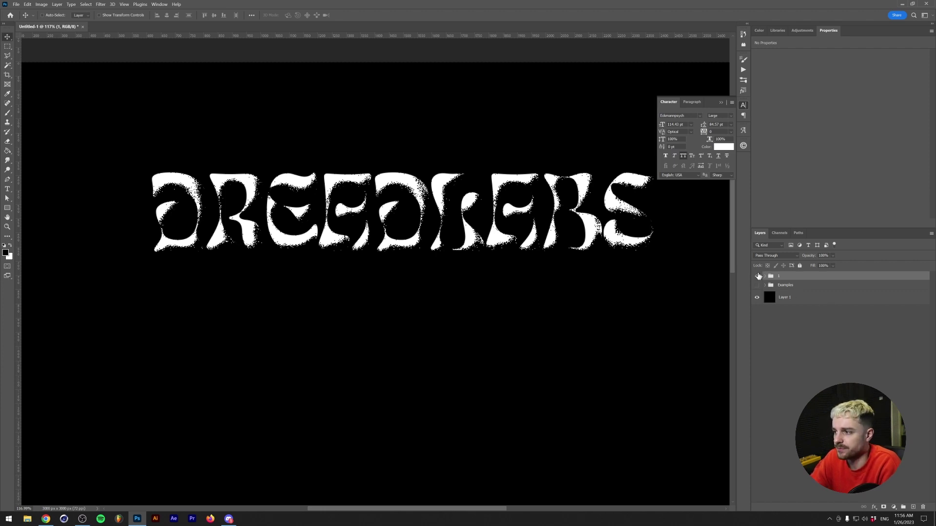
Add a text layer below the grainy lettering in Quincy CF Medium with its horizontal scale set to 70%.
key("t")
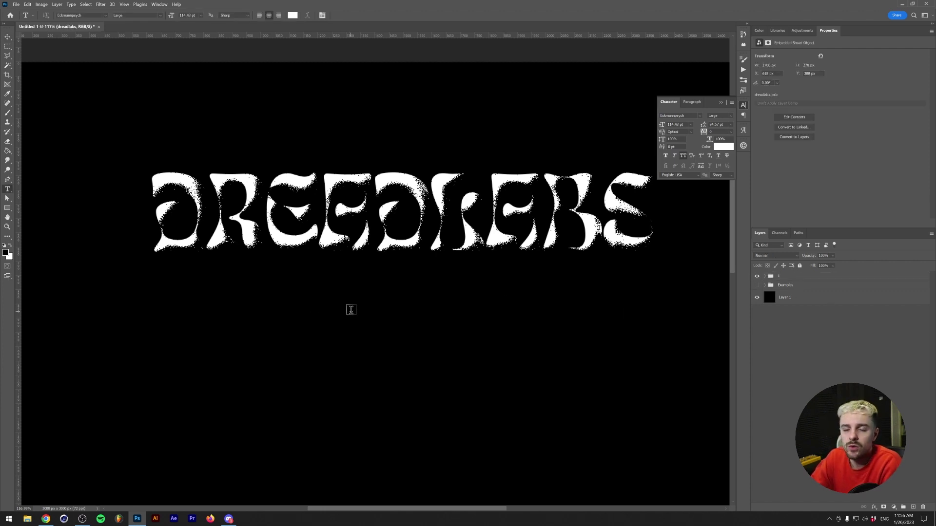
double_click(354, 297)
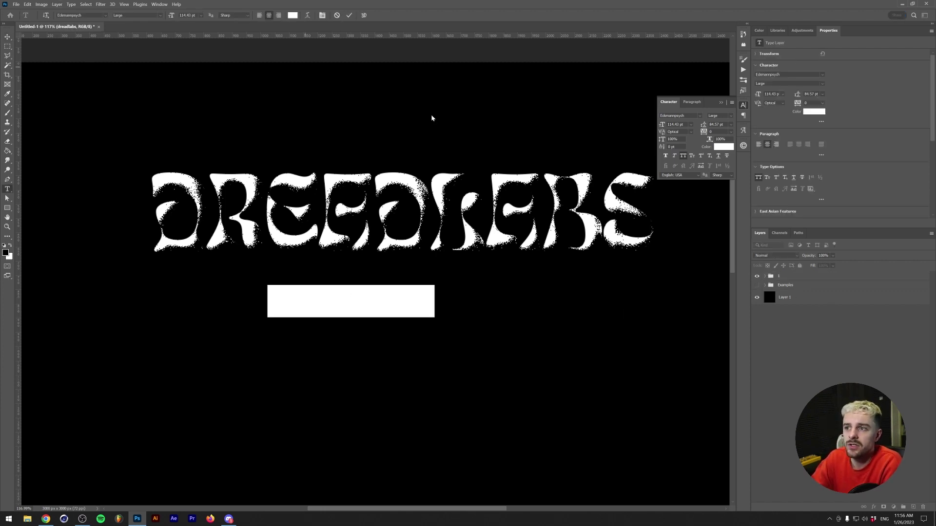
left_click(105, 15)
left_click(113, 74)
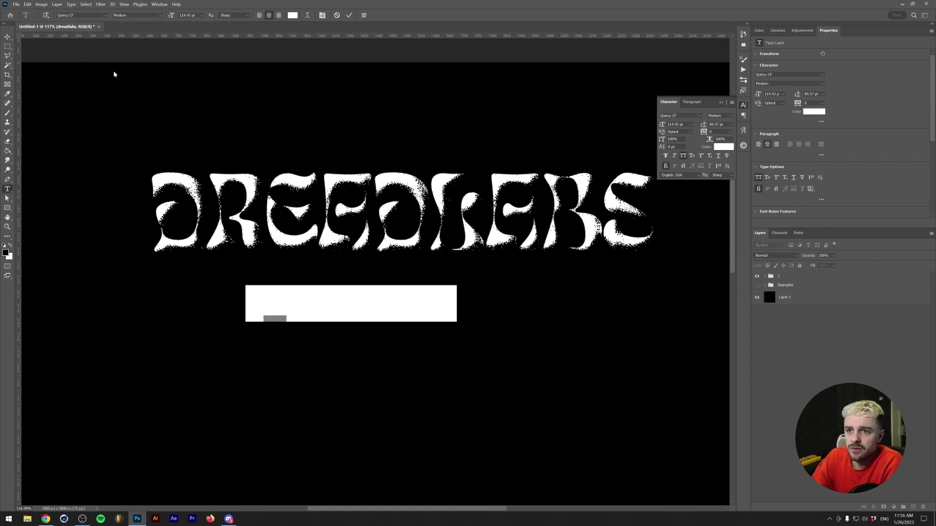
key("Escape")
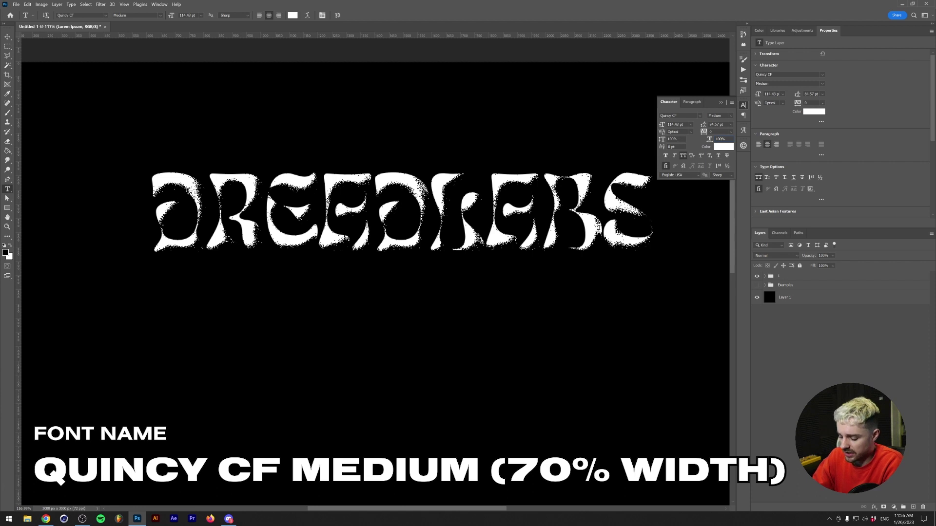
type("70")
key("Return")
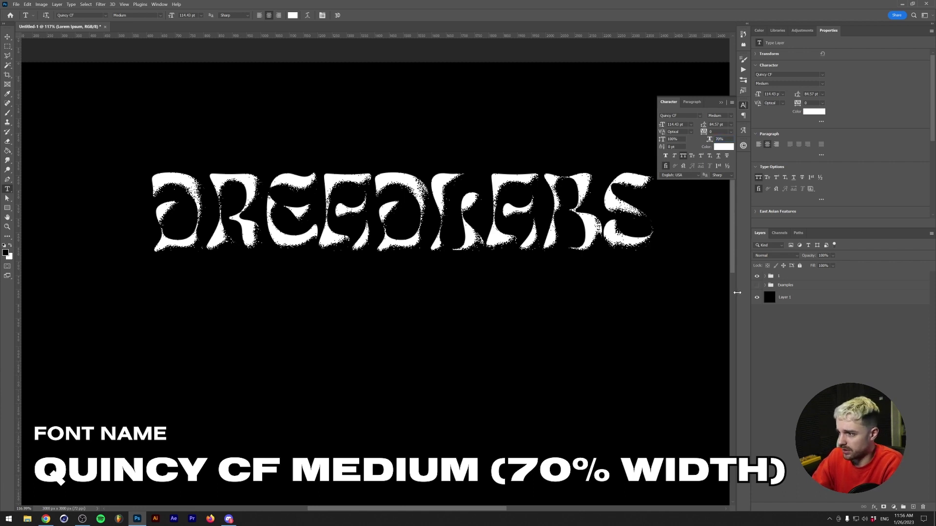
Place the new text layer above group 1 and replace its placeholder text with DREADLABS.
left_click(765, 276)
left_click_drag(805, 305, 805, 274)
left_click(765, 291)
double_click(769, 279)
type("DREAD")
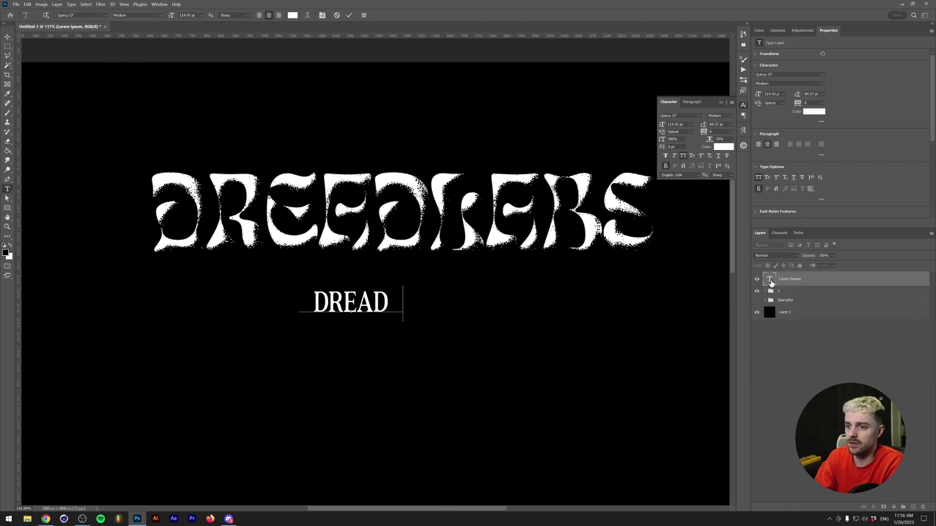
type("labs")
Scale the new DREADLABS text to about 437 pt, matching the first lettering's width, and position it directly beneath that lettering.
left_click_drag(418, 300, 660, 293)
left_click_drag(281, 292, 190, 321)
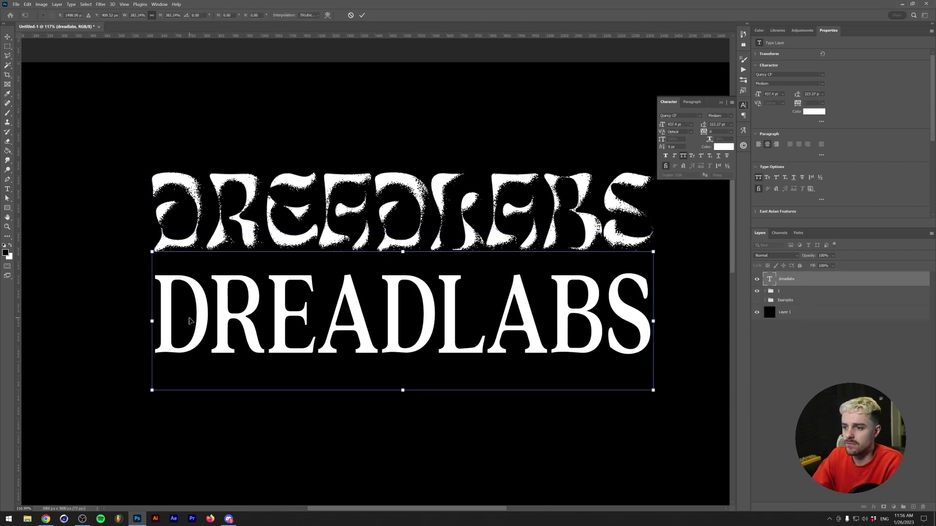
key("Return")
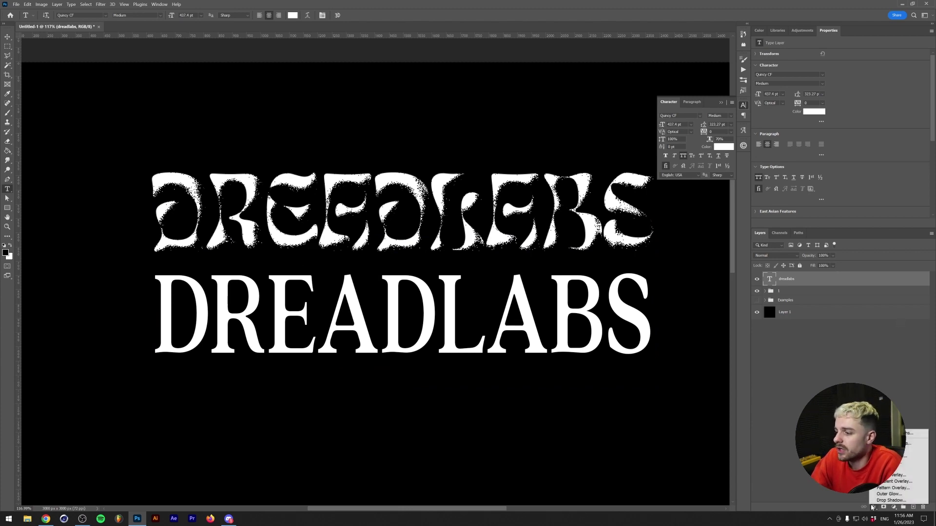
Add a Bevel & Emboss style to the new text with Soften at 0 px and the twin-peak gloss contour.
key("ctrl+alt+b")
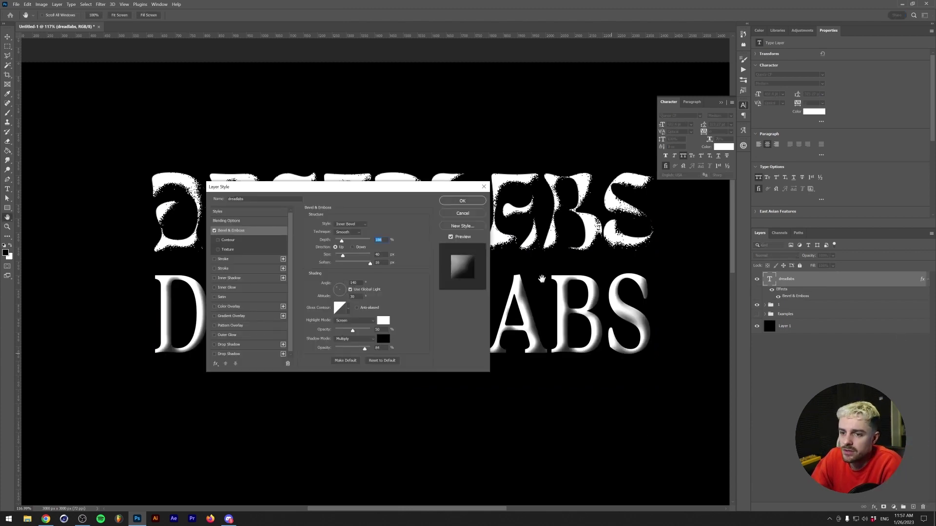
left_click_drag(354, 186, 390, 117)
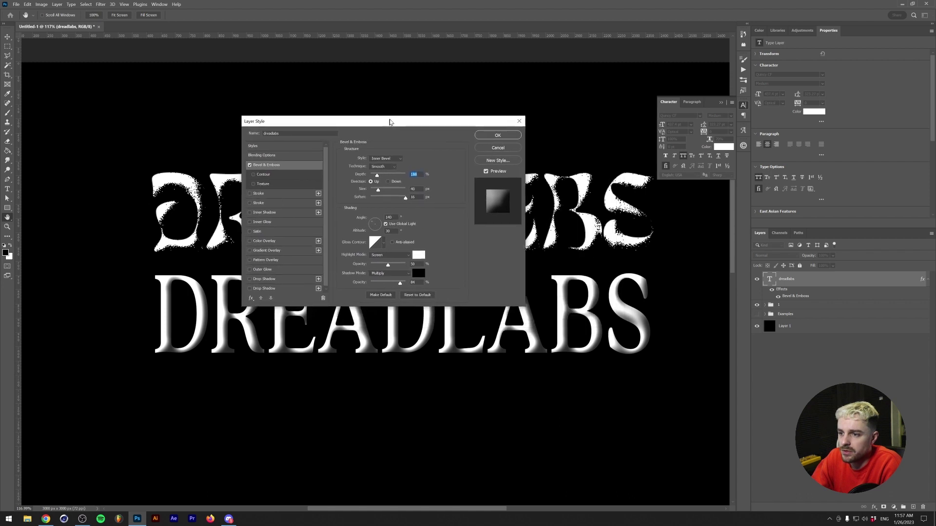
left_click_drag(395, 194, 344, 173)
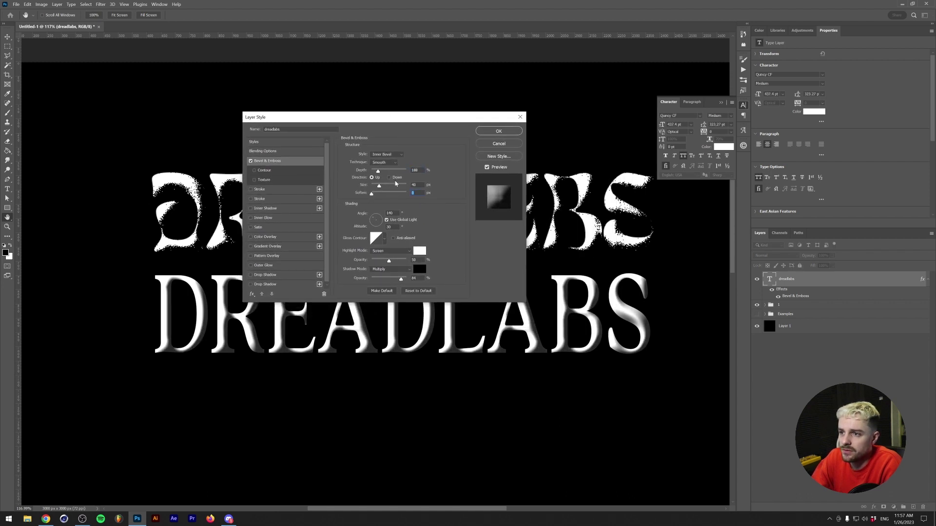
left_click(386, 239)
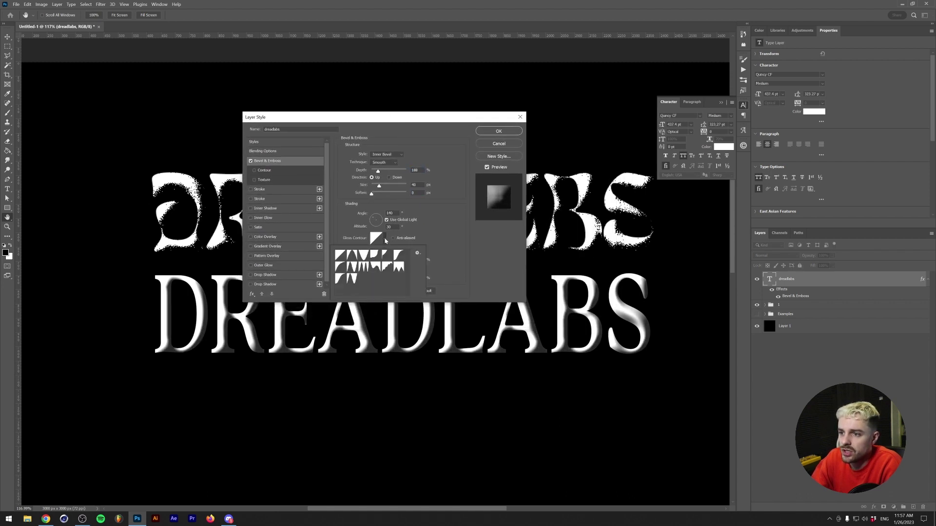
left_click(352, 268)
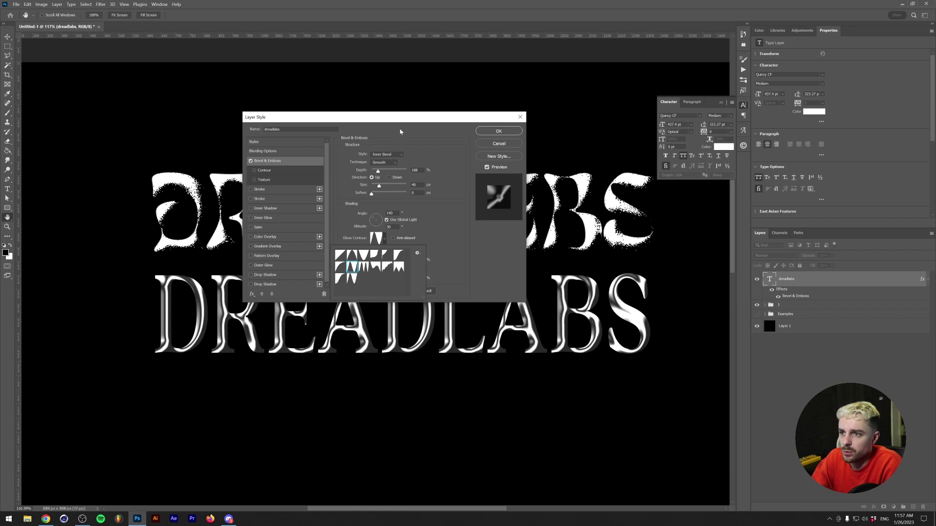
left_click(469, 209)
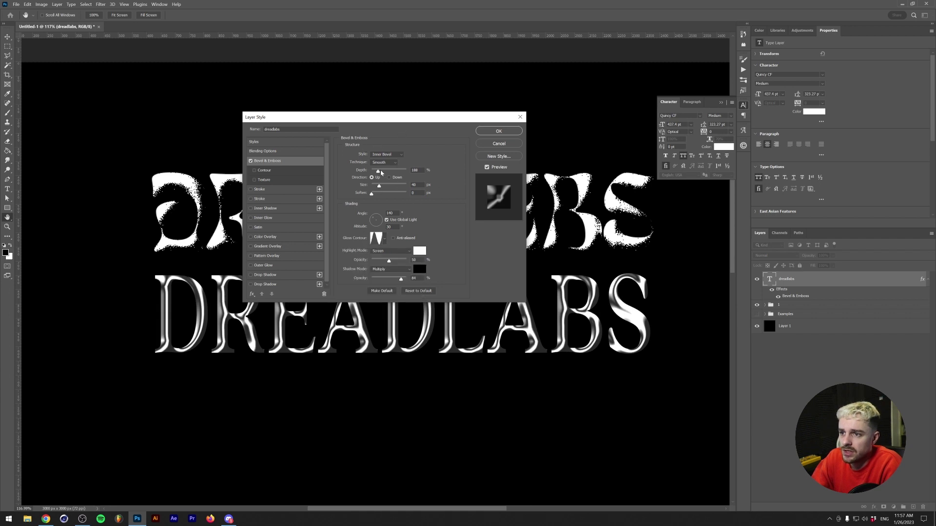
Set the bevel's depth to 344% and shadow opacity to 90%, reduce its size to a few pixels, and add a Gradient Overlay.
left_click_drag(381, 172, 375, 188)
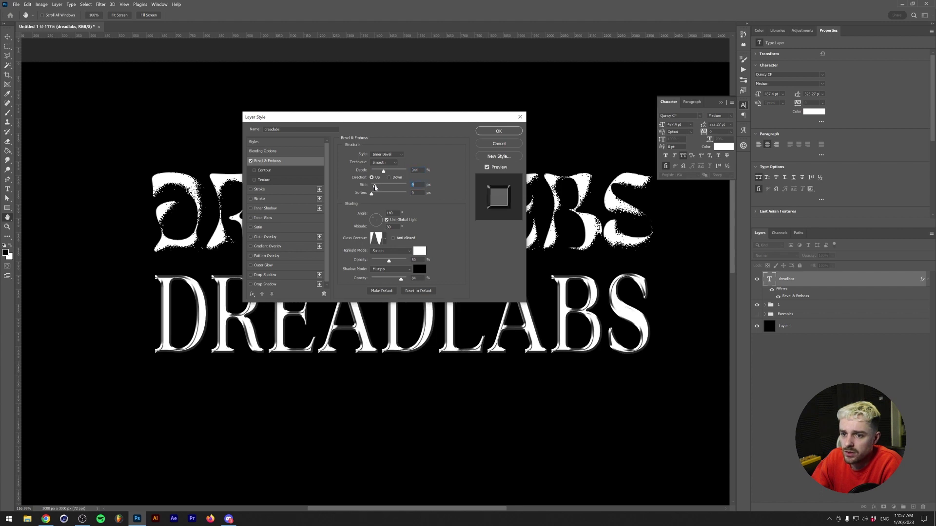
left_click(402, 282)
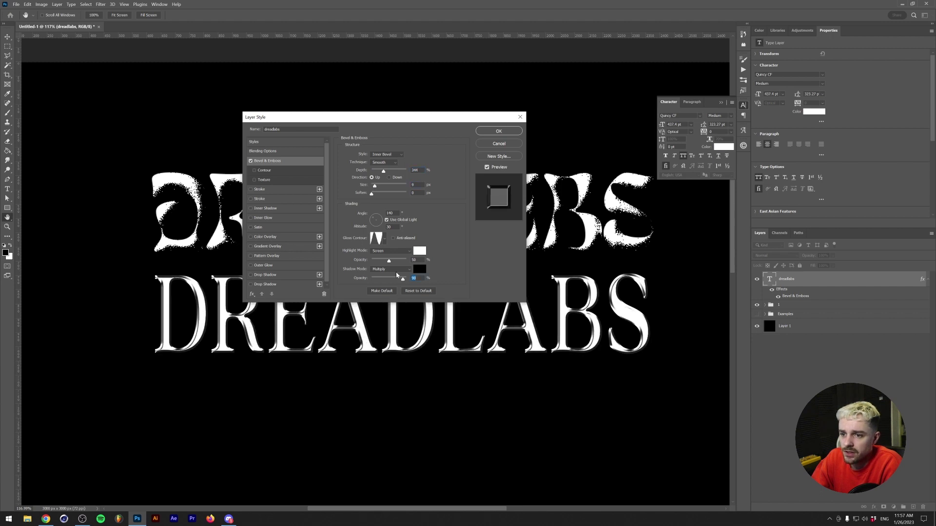
left_click(257, 246)
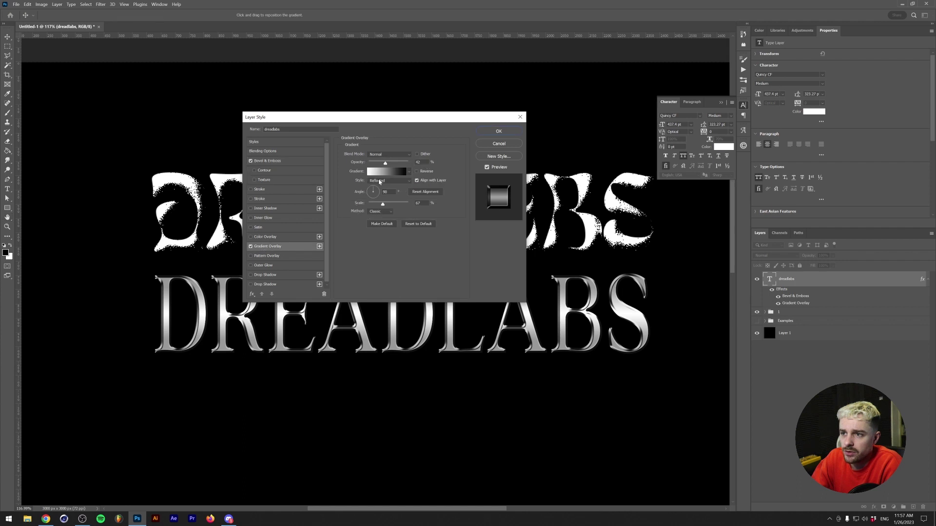
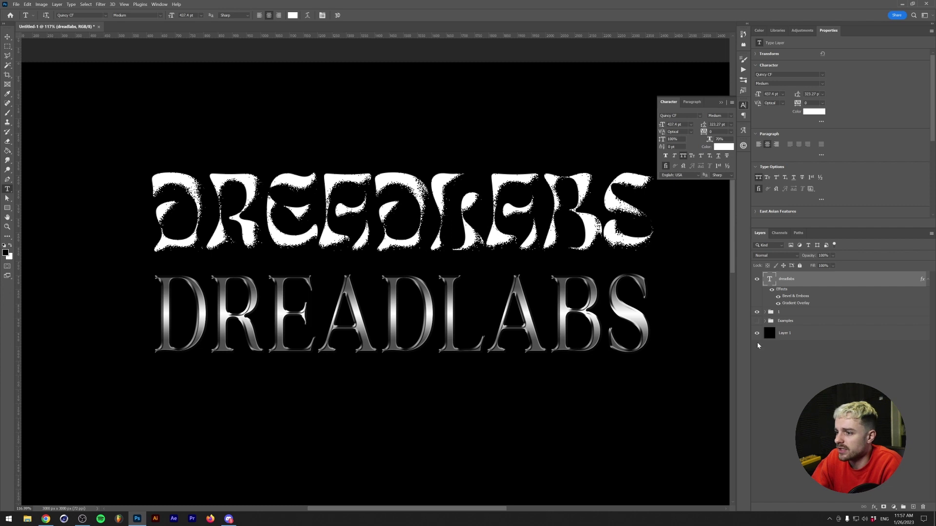
Convert the beveled serif DREADLABS text layer to a smart object.
right_click(820, 287)
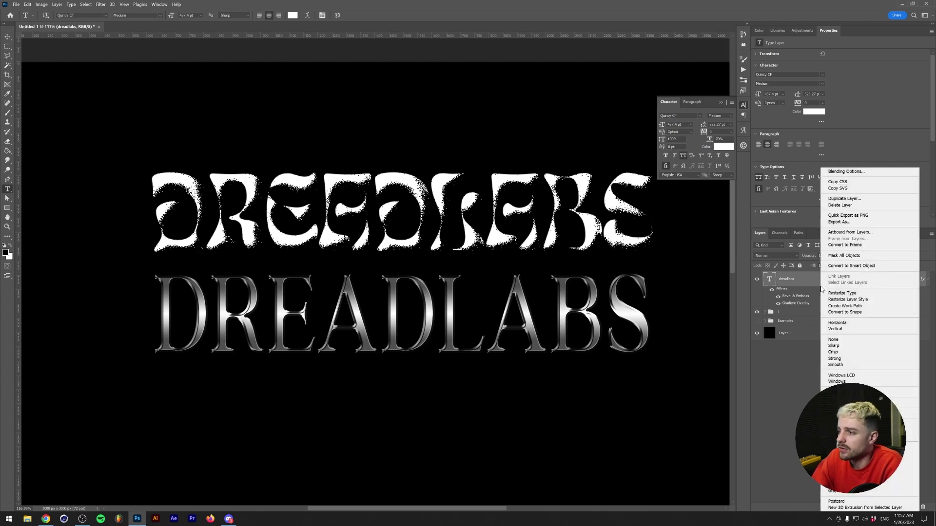
left_click(841, 269)
left_click(100, 4)
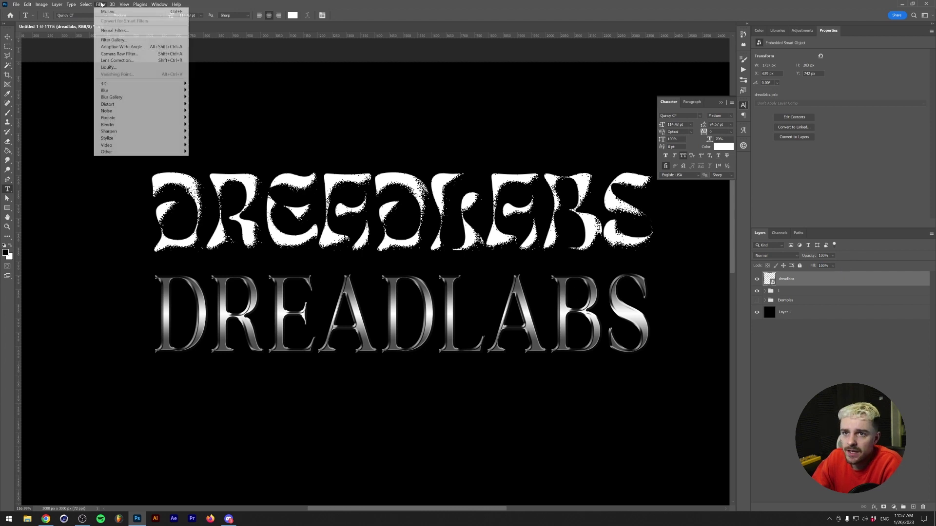
left_click(101, 4)
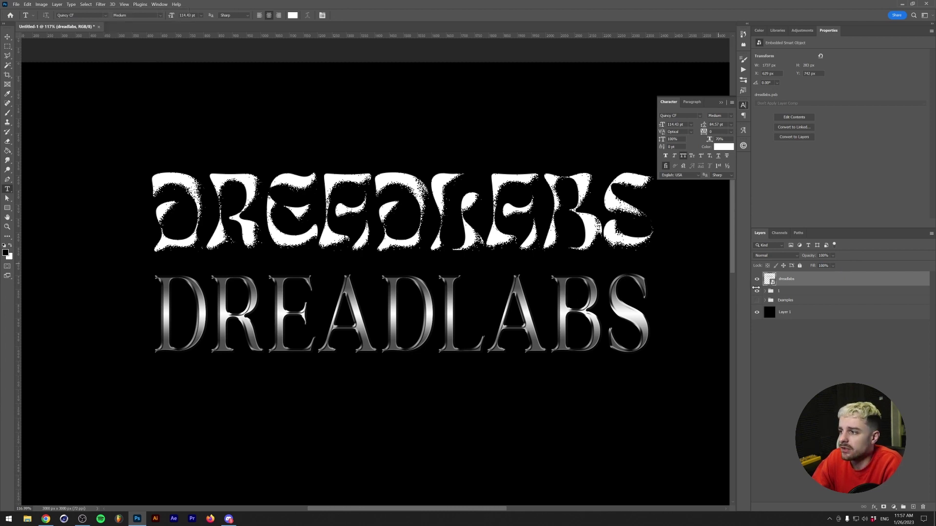
Add a Threshold adjustment above the serif dreadlabs smart object, clip it to that layer, and show its settings.
left_click(803, 31)
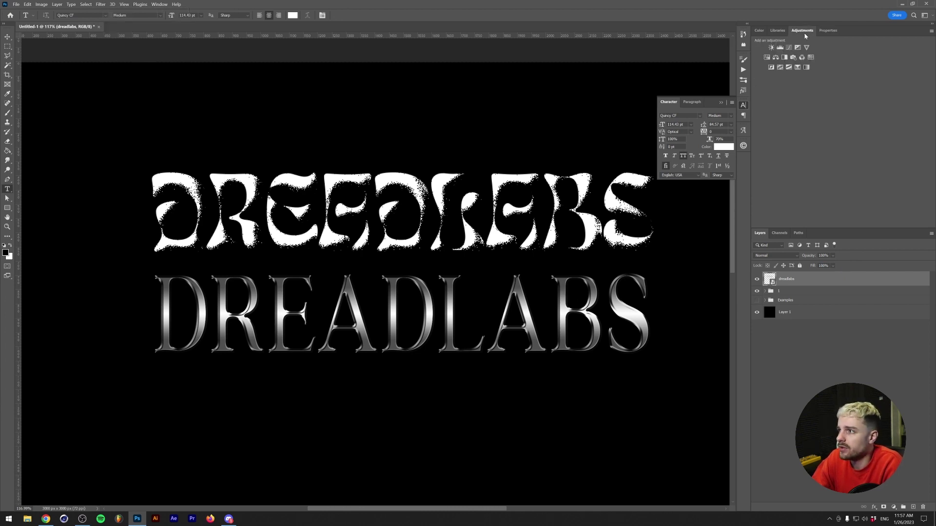
left_click(789, 68)
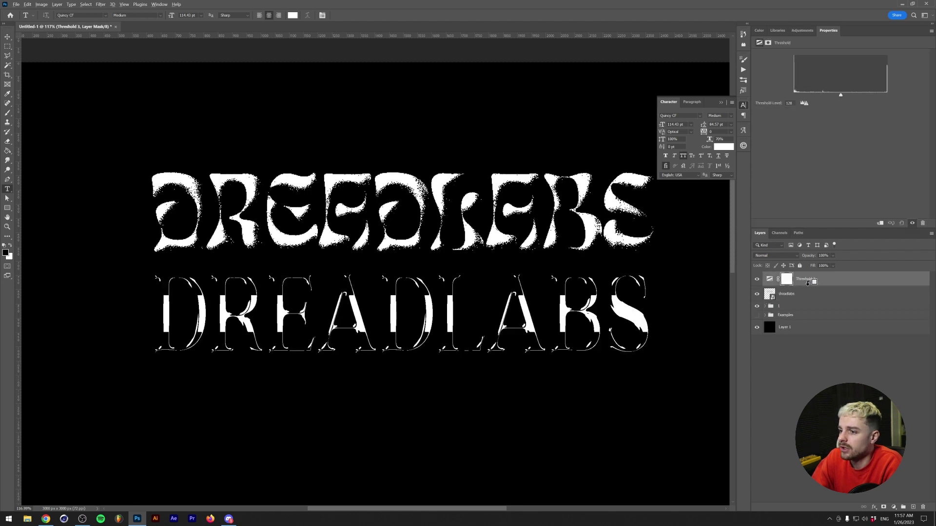
left_click(807, 282, "alt")
left_click(794, 294)
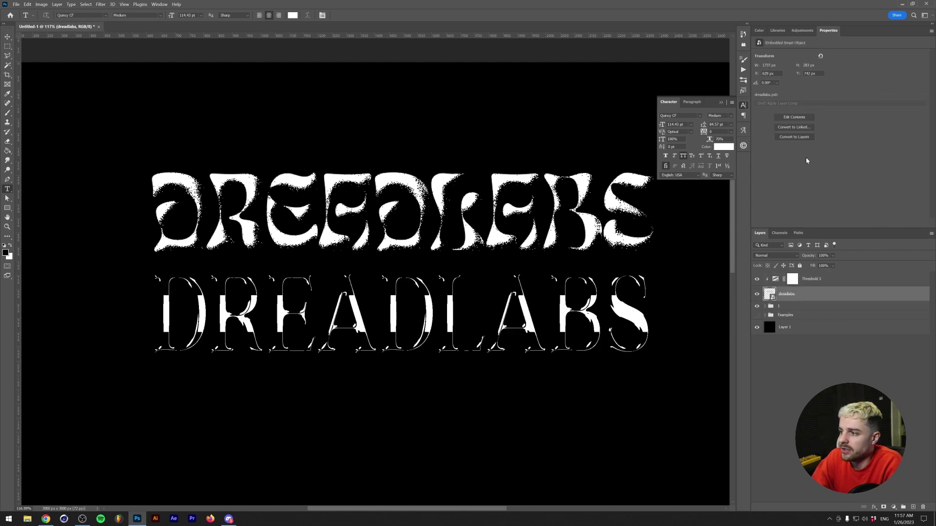
left_click(773, 275)
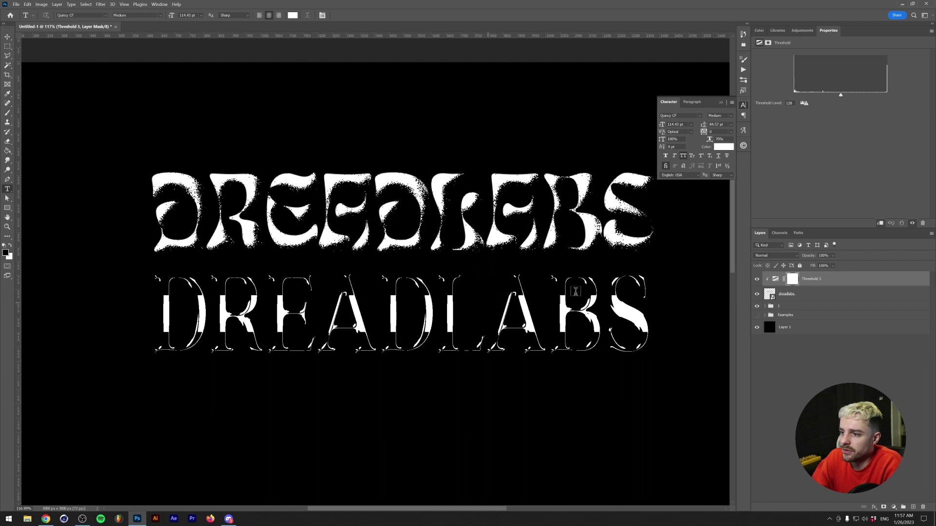
Lower the Threshold level and apply a Filter Gallery Grain to the serif dreadlabs smart object with intensity 93, contrast 87 and Regular type.
left_click_drag(839, 96, 826, 94)
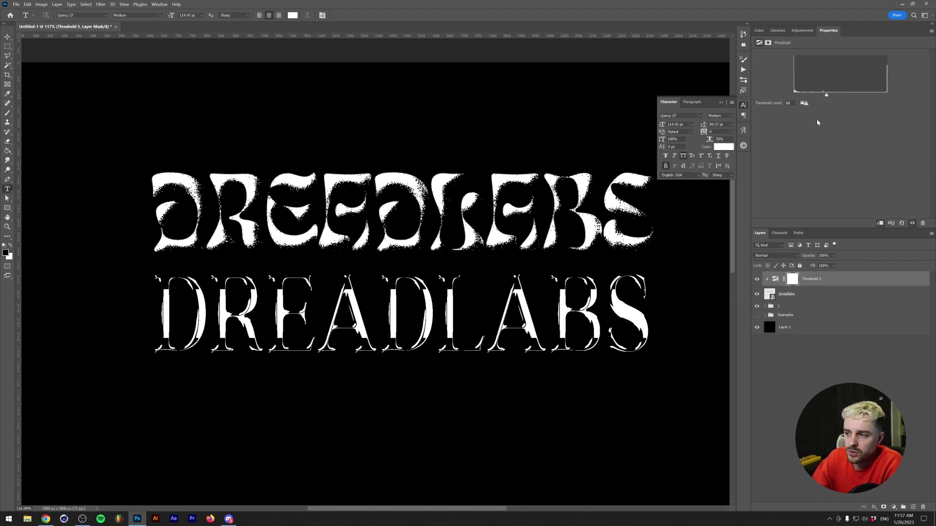
left_click(797, 294)
left_click(100, 5)
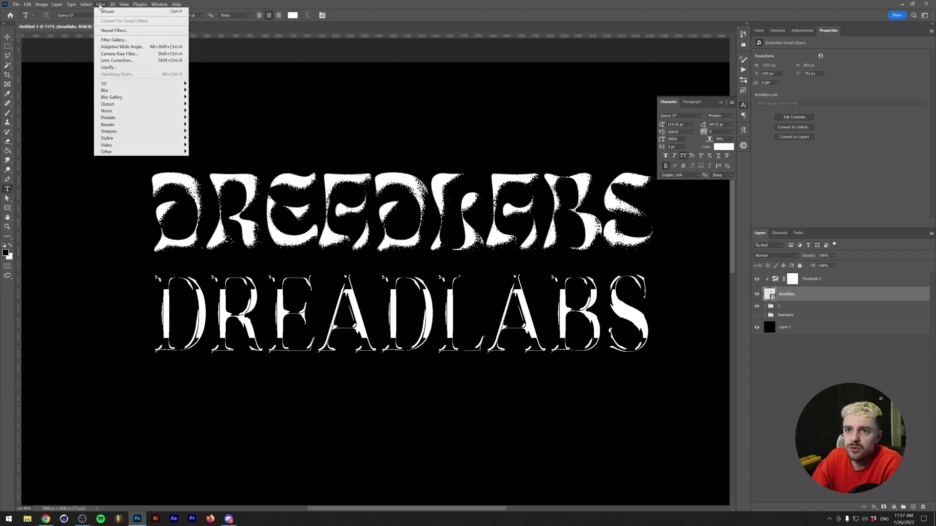
left_click(113, 40)
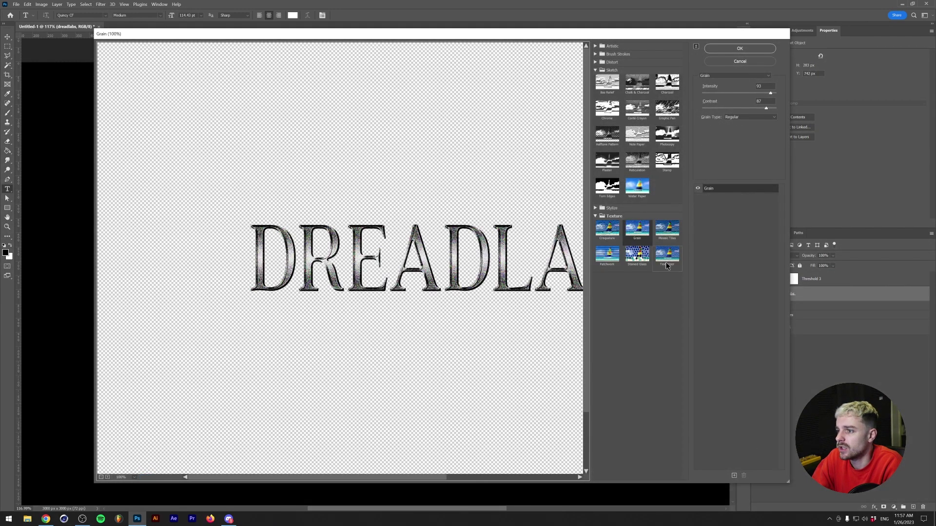
left_click(636, 234)
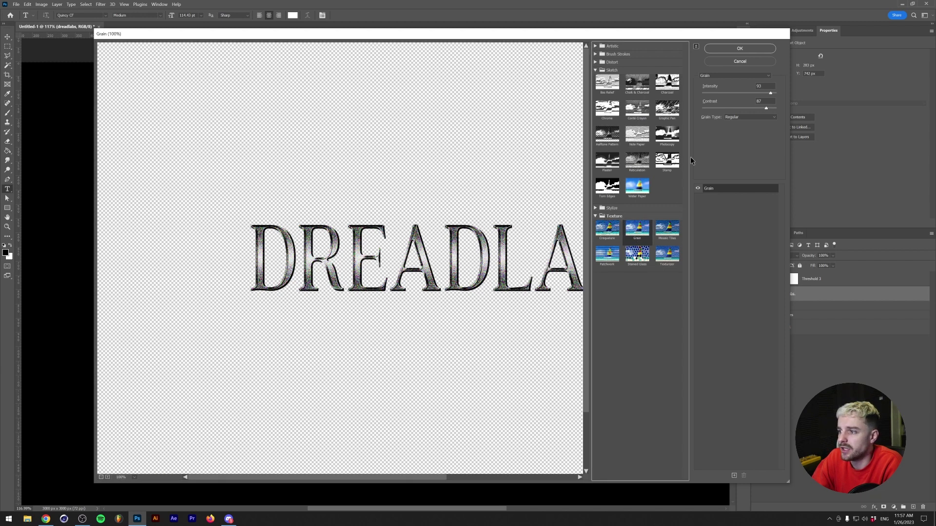
left_click(746, 117)
left_click(746, 119)
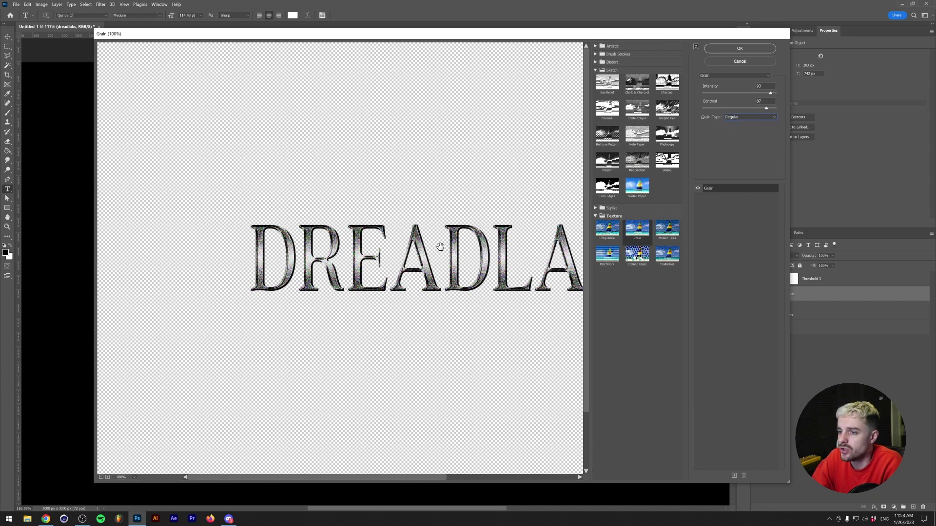
left_click(740, 49)
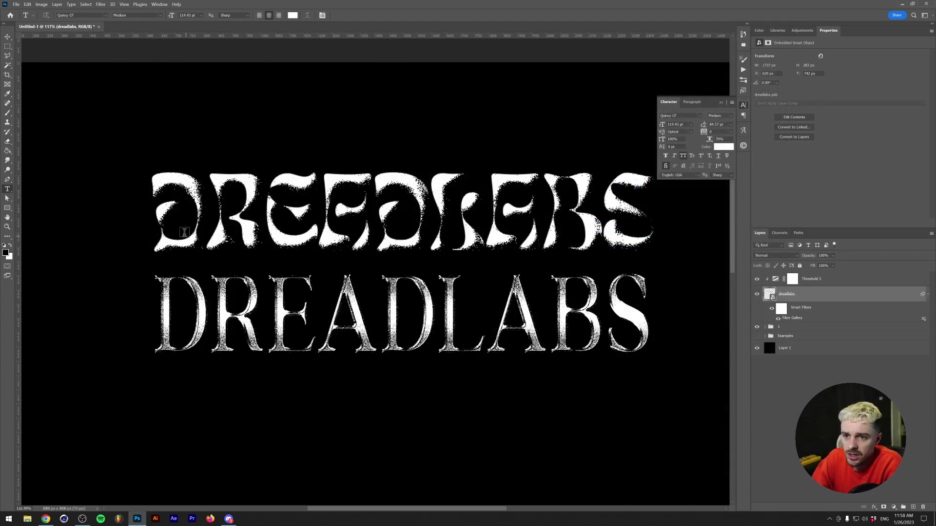
Change the serif smart object's Grain filter to Clumped type with intensity 100 and contrast 38.
double_click(791, 318)
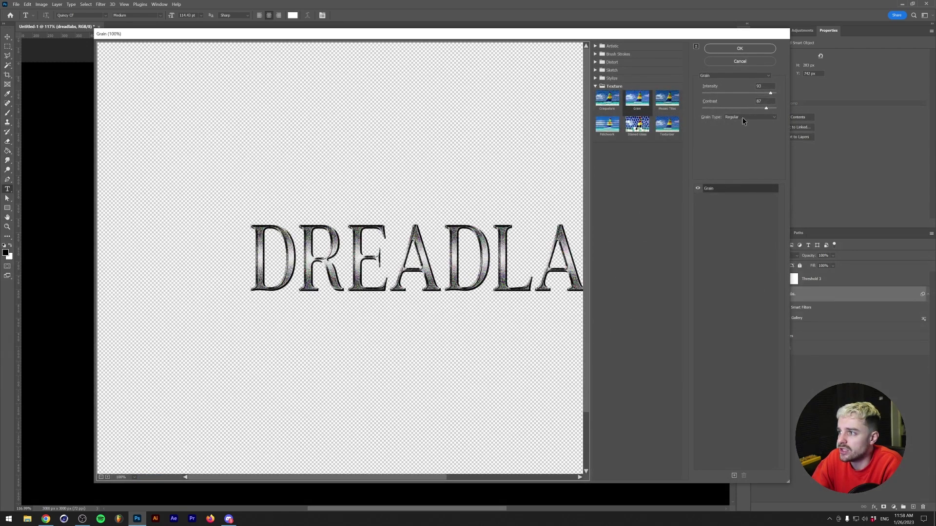
left_click(741, 118)
left_click(742, 136)
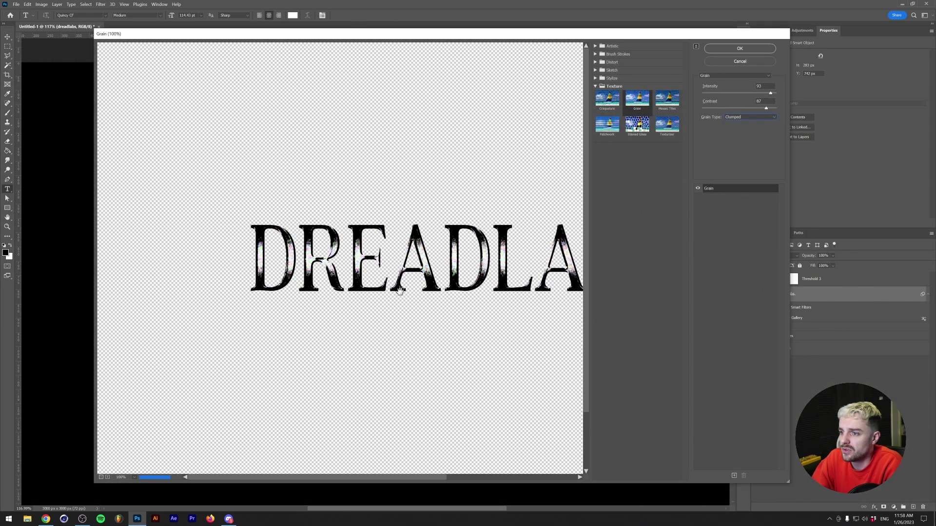
mouse_move(764, 111)
left_mouse_down()
mouse_move(754, 113)
mouse_move(789, 116)
mouse_move(753, 94)
mouse_move(775, 93)
mouse_move(773, 109)
mouse_move(748, 112)
left_mouse_up()
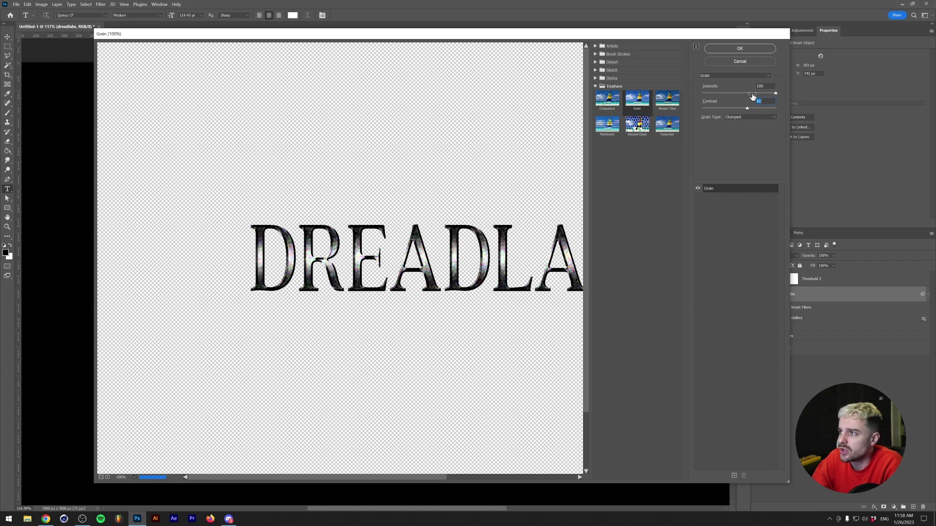
left_click(739, 48)
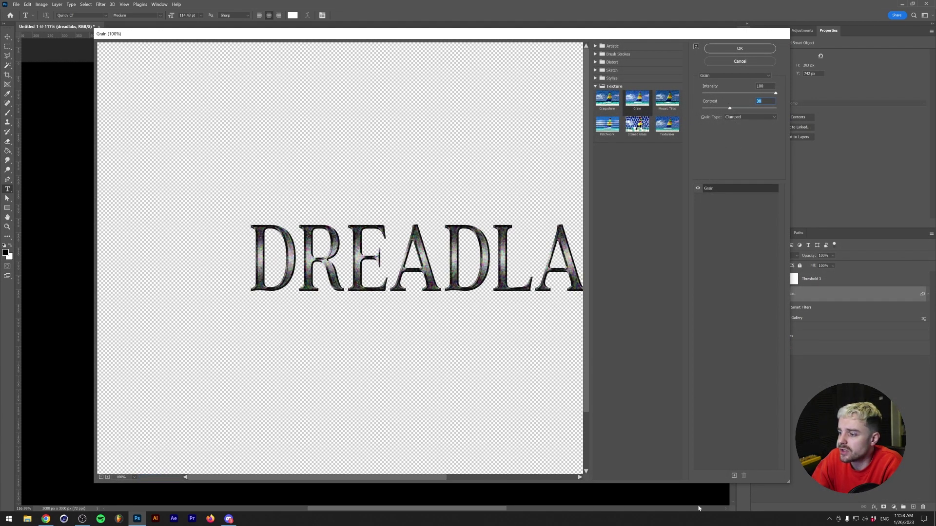
Add a second Grain effect of Regular type in the Filter Gallery, apply it, and inspect the serif letters.
left_click(735, 476)
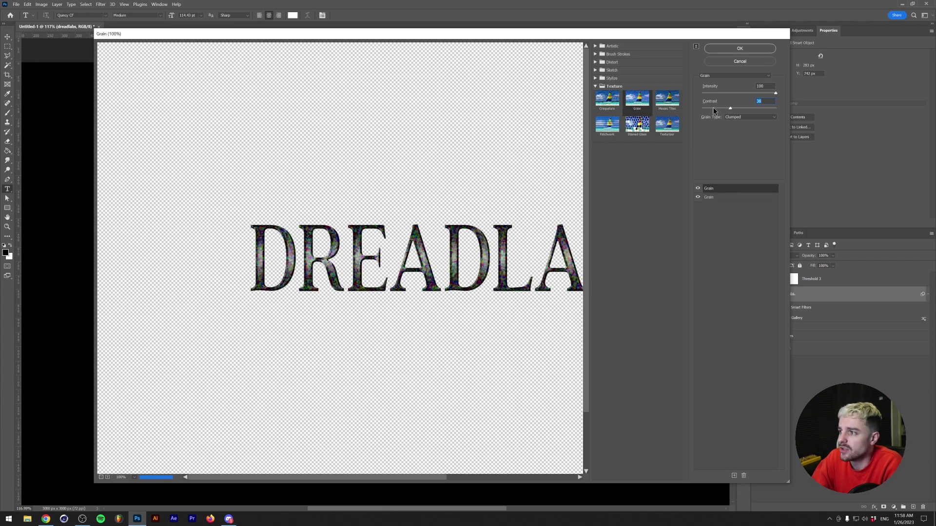
left_click(740, 117)
left_click(744, 123)
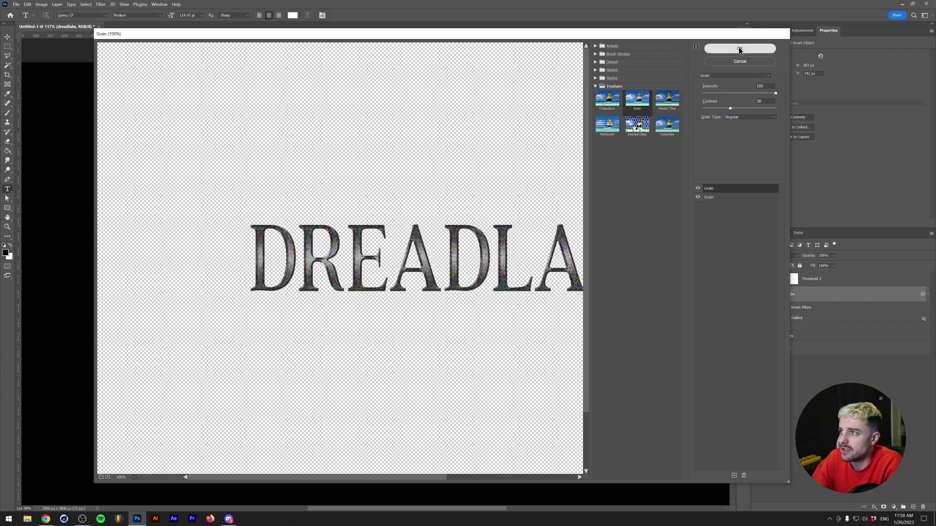
left_click(739, 48)
scroll(343, 345, "up", 5)
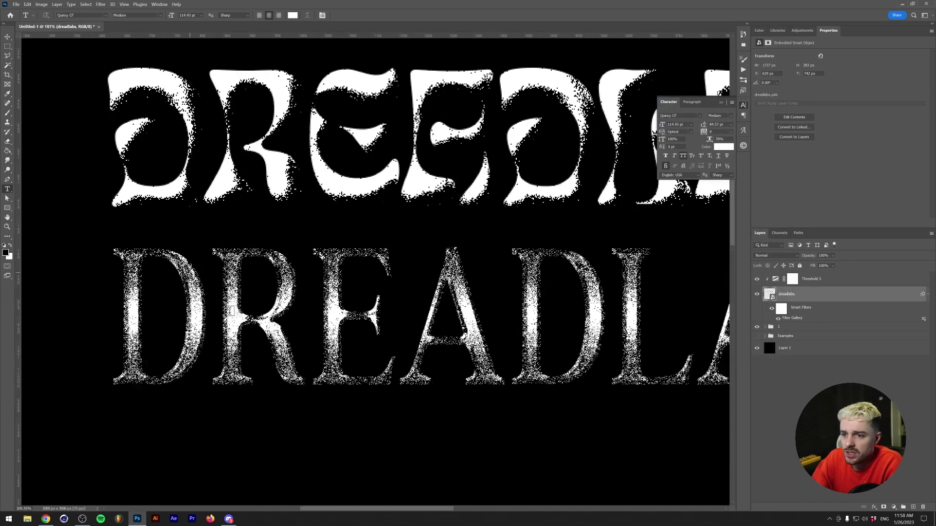
scroll(274, 288, "down", 4)
scroll(274, 288, "up", 2)
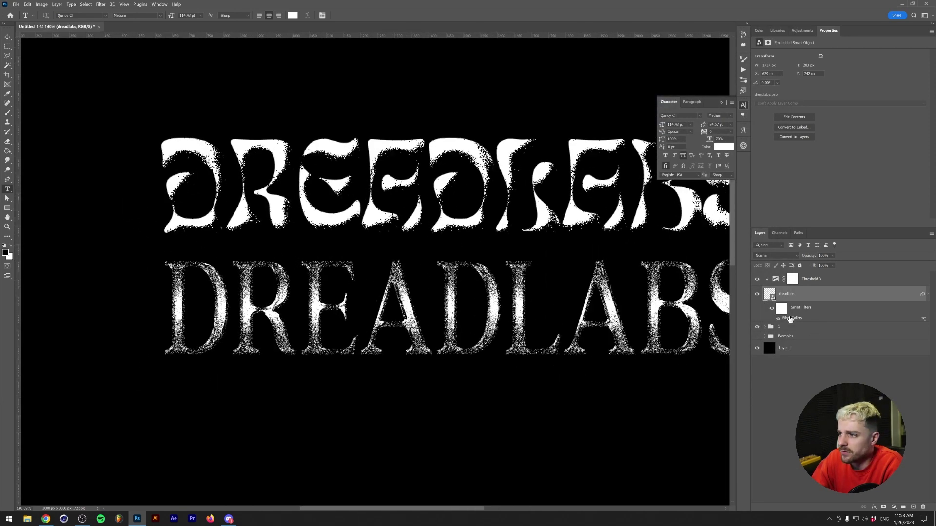
Hide the upper Regular Grain effect in the serif layer's Filter Gallery settings, apply, and check the letters' edges up close.
double_click(790, 318)
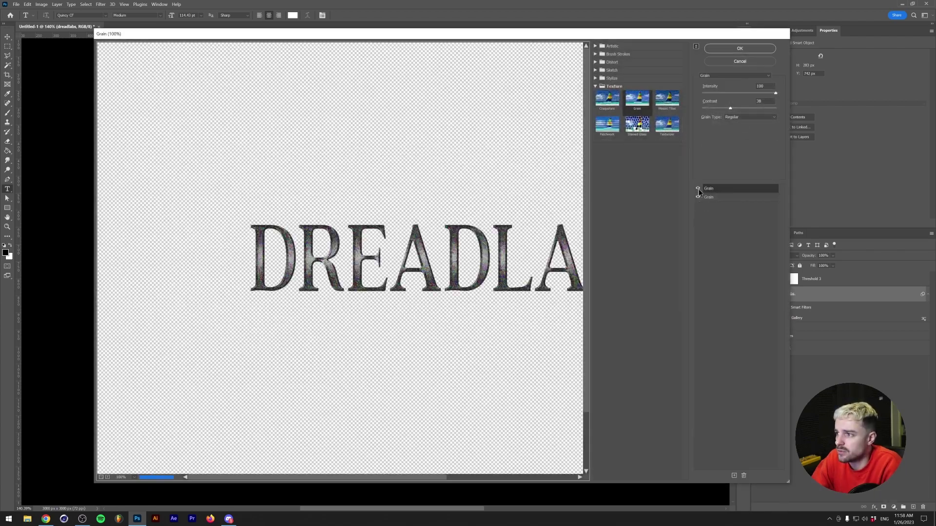
left_click(740, 48)
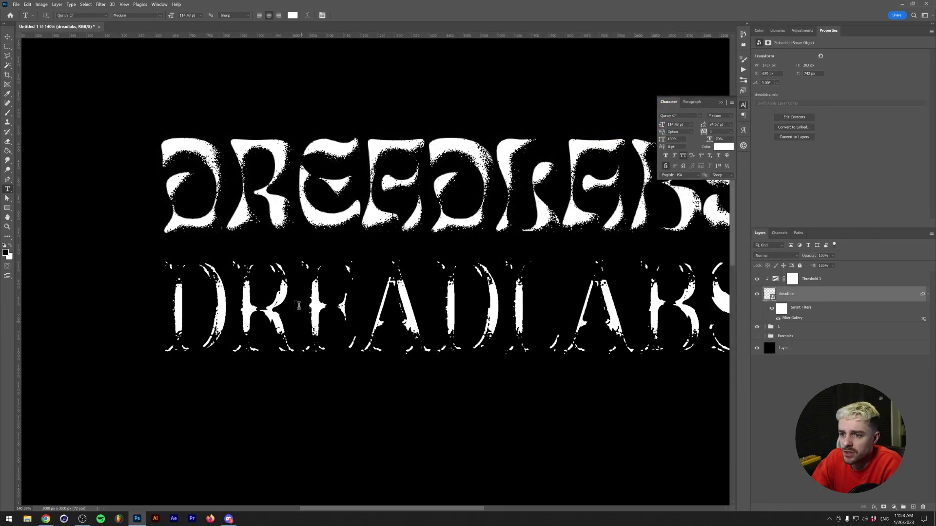
scroll(288, 292, "down", 5)
scroll(185, 318, "up", 5)
scroll(271, 314, "up", 5)
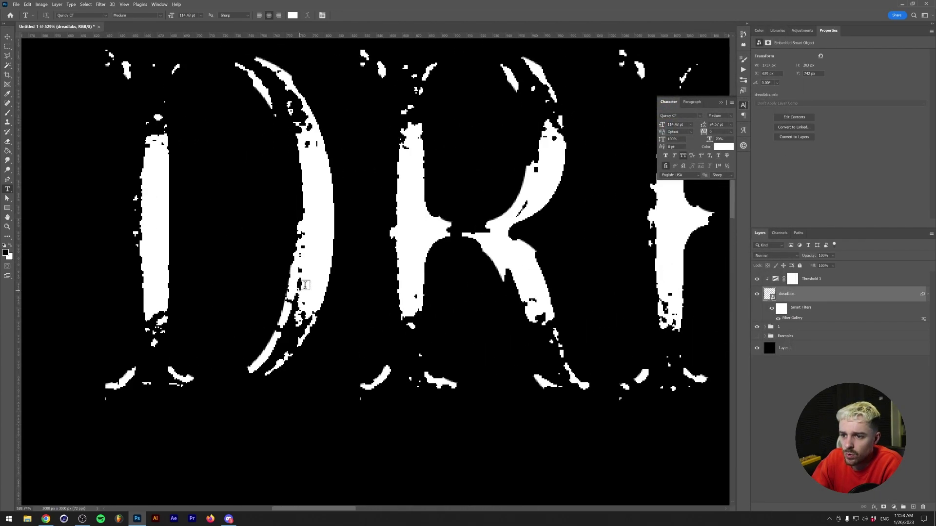
scroll(277, 309, "down", 8)
scroll(286, 293, "up", 1)
scroll(287, 292, "up", 2)
scroll(429, 222, "up", 2)
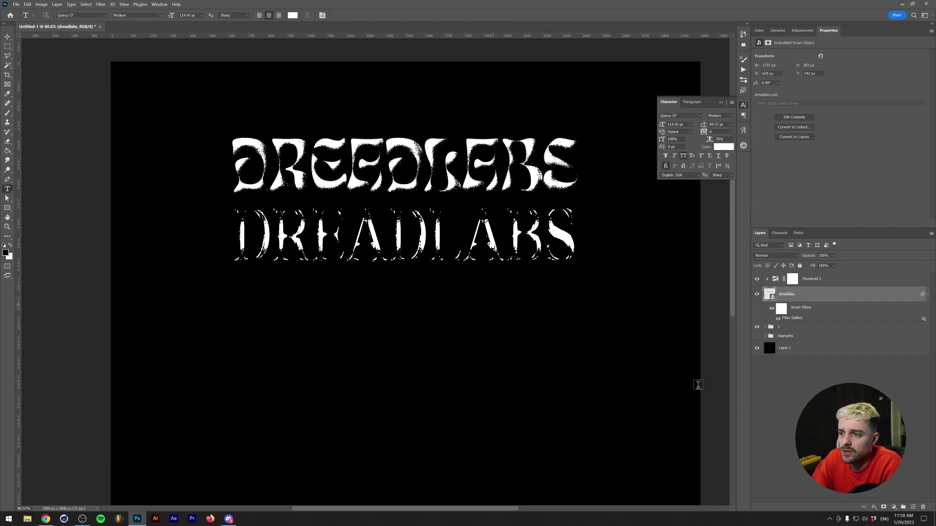
Add a 2 px white outside Stroke to the text inside the serif smart object, and save and close its contents.
double_click(769, 294)
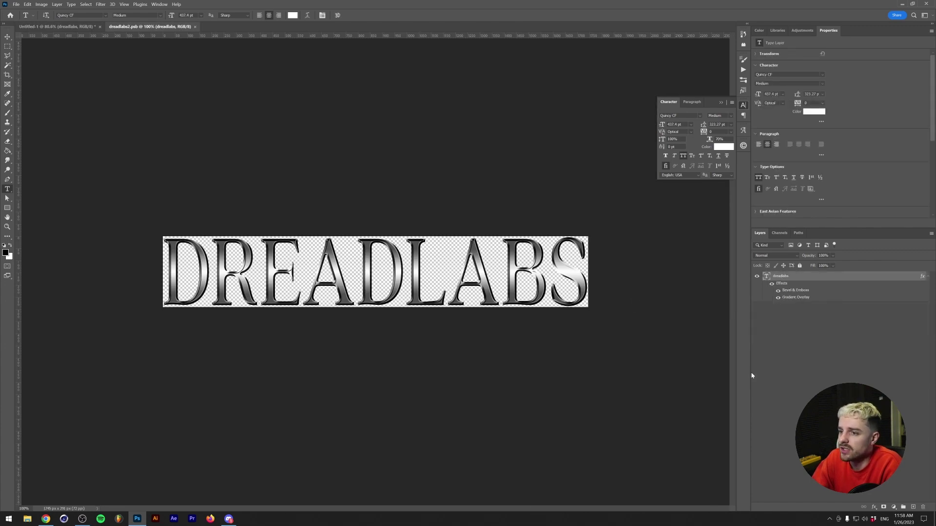
right_click(873, 520)
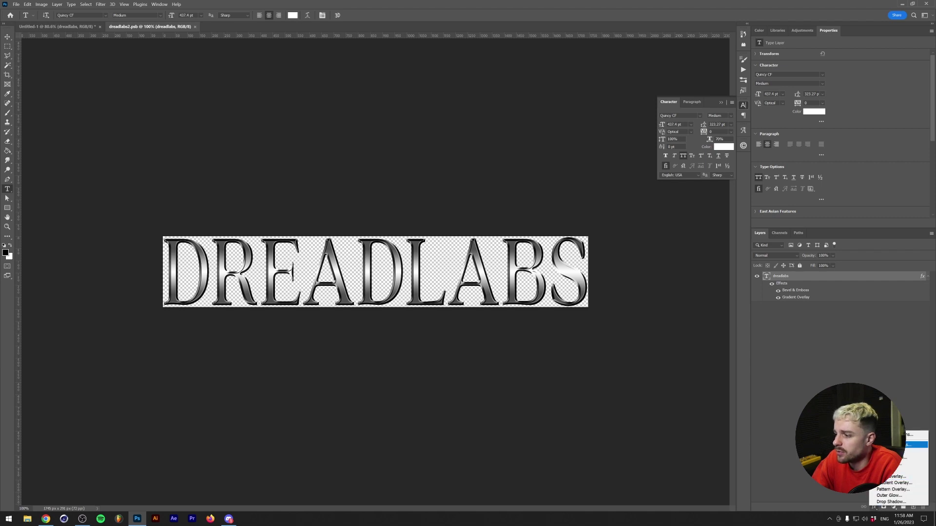
left_click(907, 452)
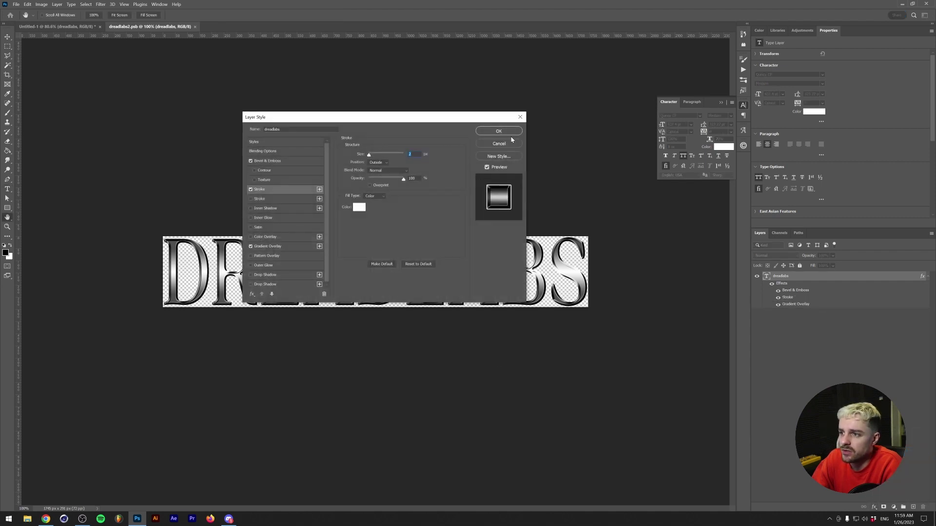
left_click(510, 130)
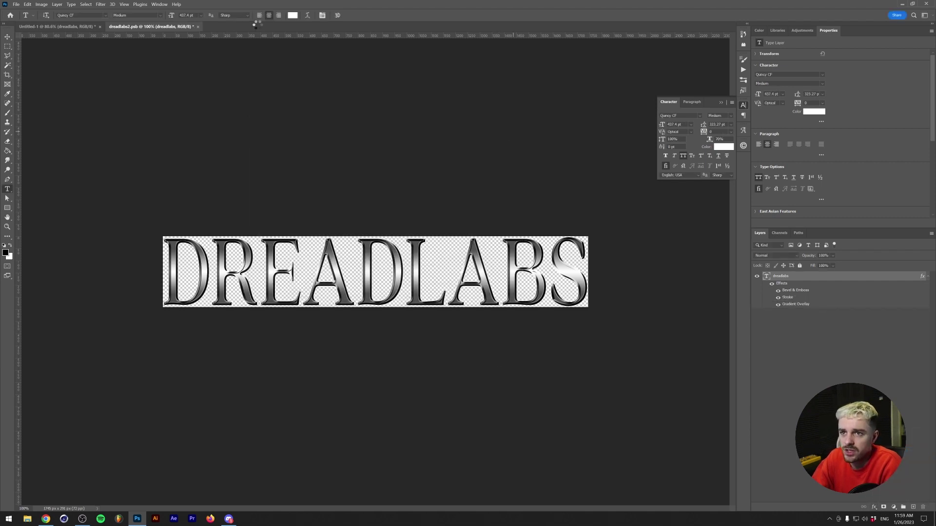
left_click(195, 26)
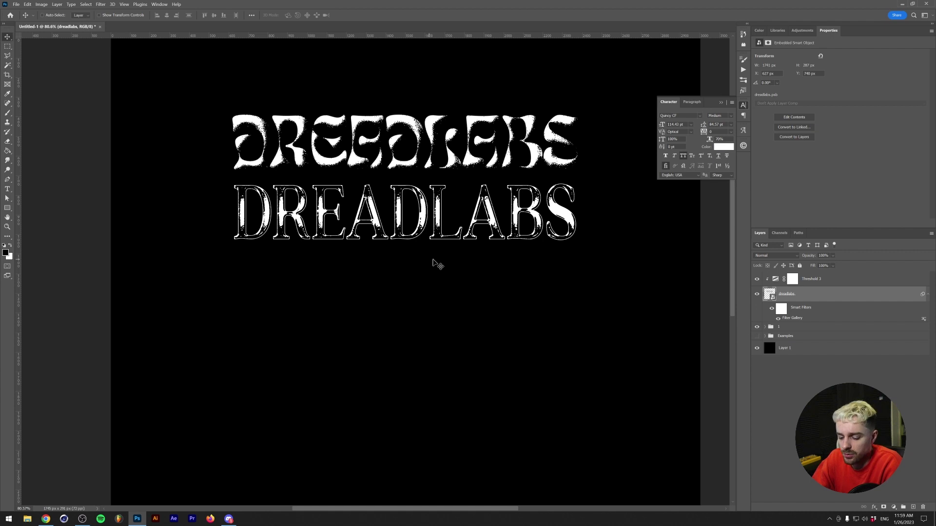
scroll(436, 395, "up", 3)
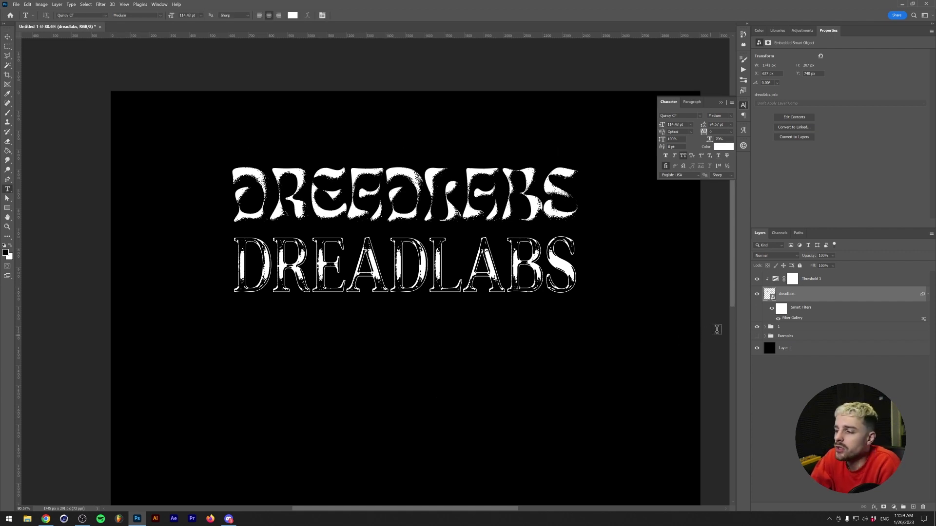
Group the serif dreadlabs smart object with its Threshold adjustment, name the group 2, and expand the Examples group.
left_click(765, 336)
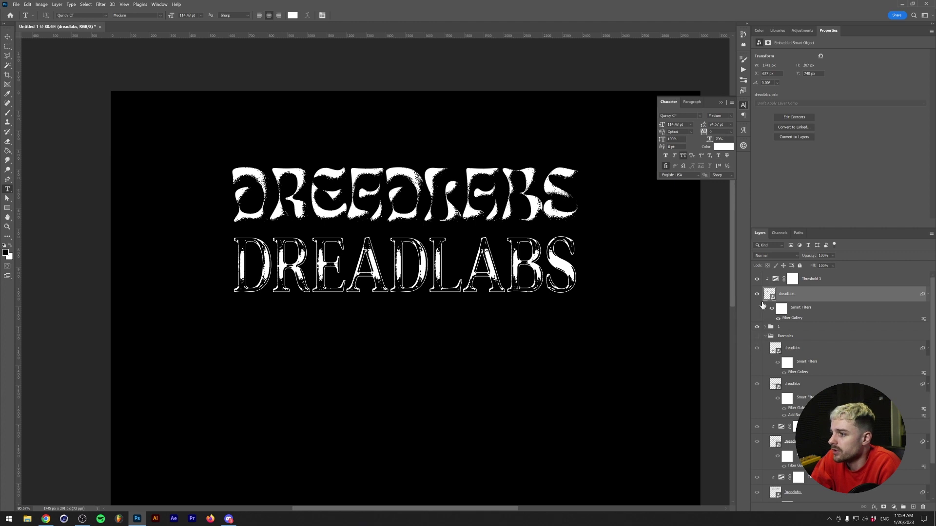
left_click(817, 282, "shift")
key("ctrl+g")
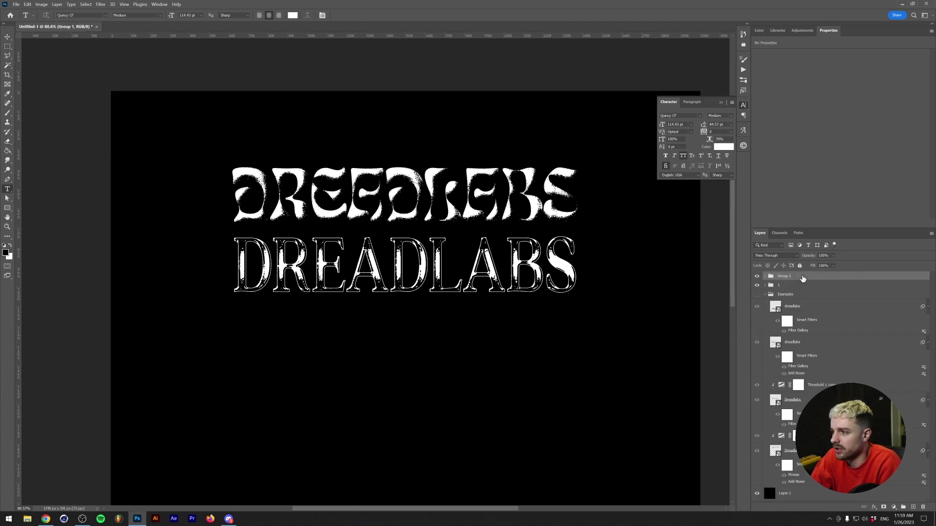
type("2")
key("Return")
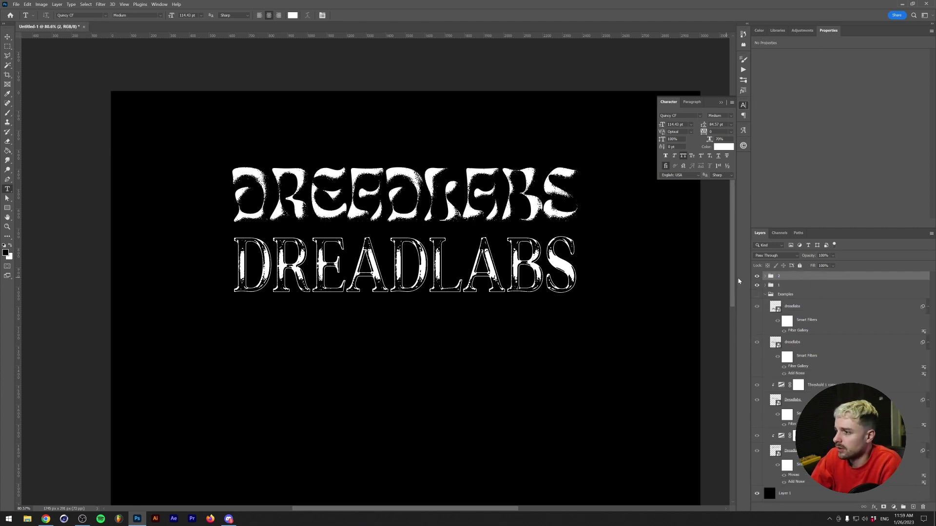
Hide groups 2 and 1 and show the Examples group to view the reference text effects.
left_click_drag(757, 276, 757, 293)
left_click(757, 294)
scroll(458, 361, "down", 2)
left_click(807, 395)
scroll(405, 273, "down", 1)
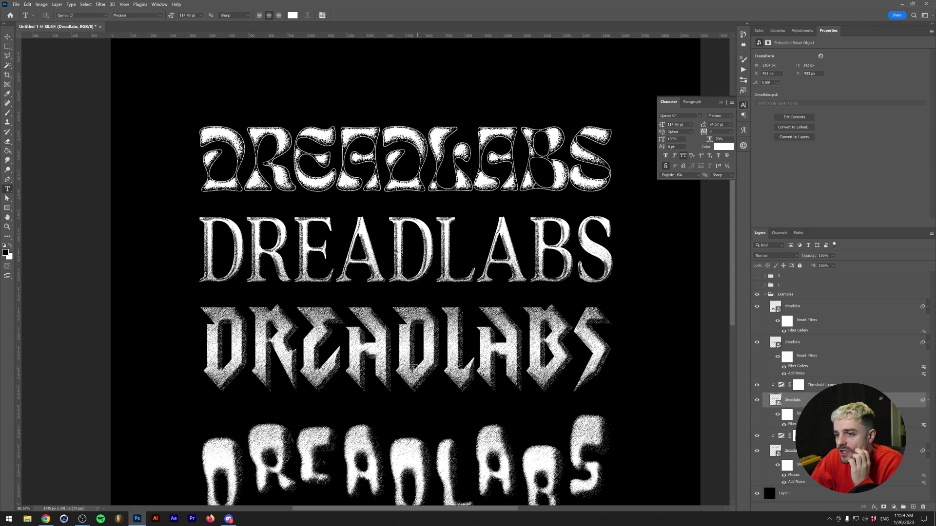
key("v")
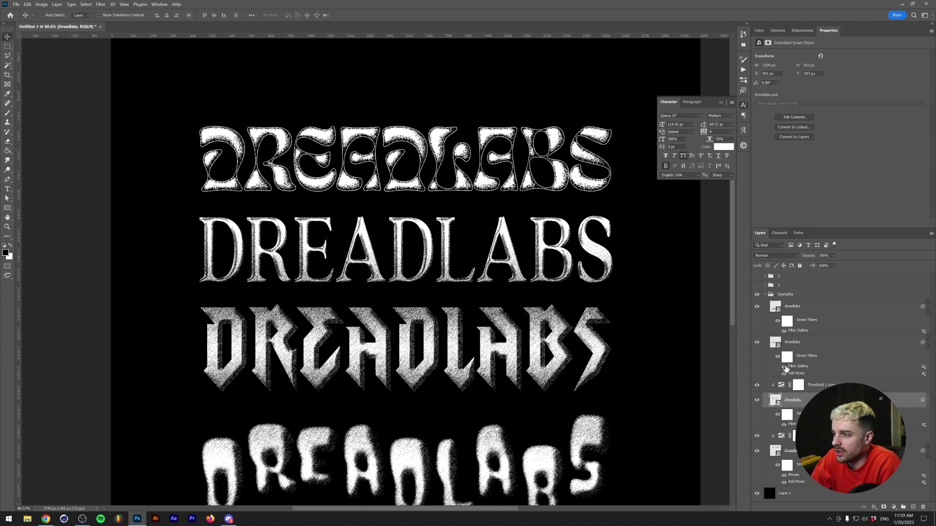
Toggle the second example layer's visibility, examine the example texts up close, and collapse and hide the Examples group.
left_click(792, 342)
left_click(756, 342)
left_click(757, 342)
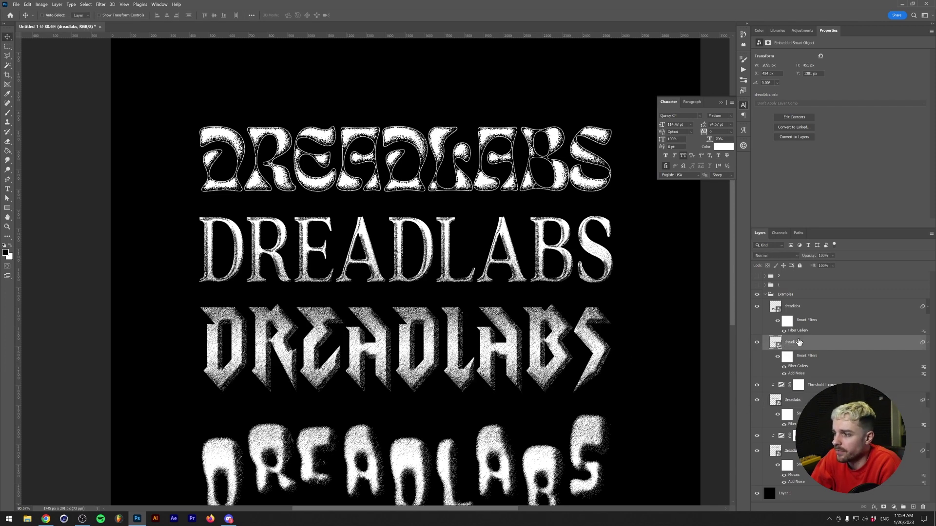
scroll(373, 390, "up", 3)
scroll(438, 322, "down", 2)
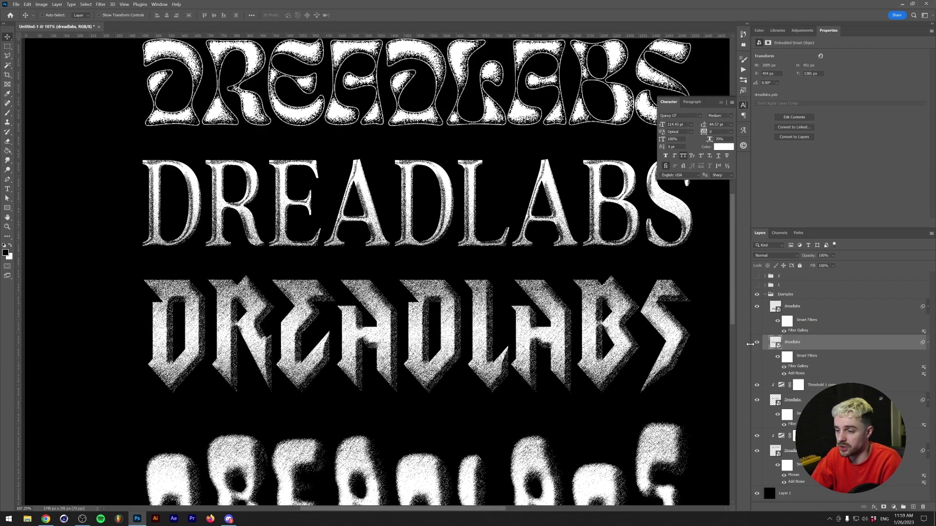
left_click(765, 294)
left_click(757, 294)
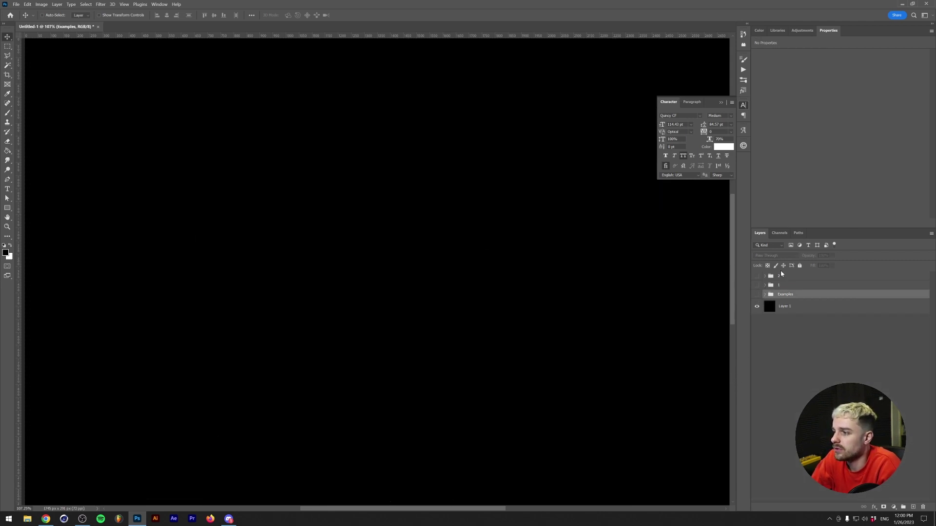
Create a white DREADLABS text above group 2 in the Graveblade font and set its horizontal scale to 100%.
left_click(784, 277)
key("t")
left_click(397, 273)
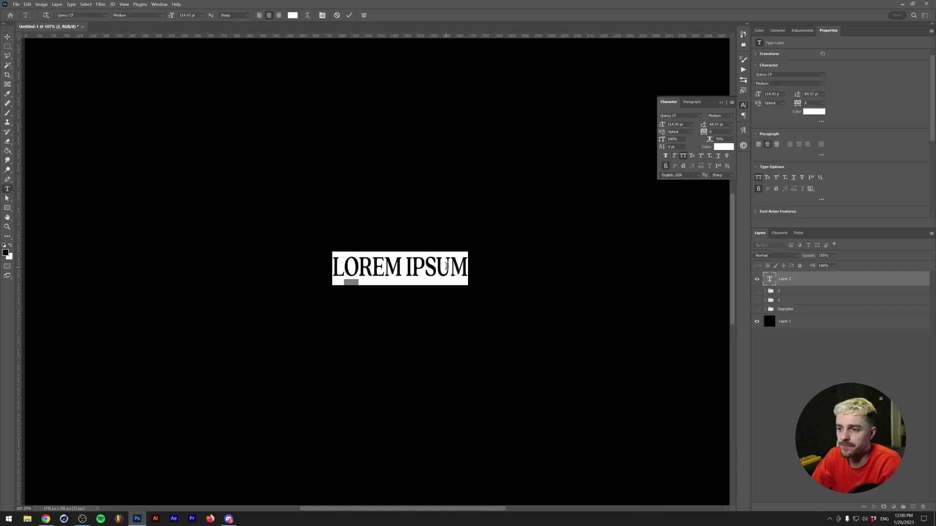
type("DREADLABS")
key("ctrl+a")
type("Graveblade")
key("Return")
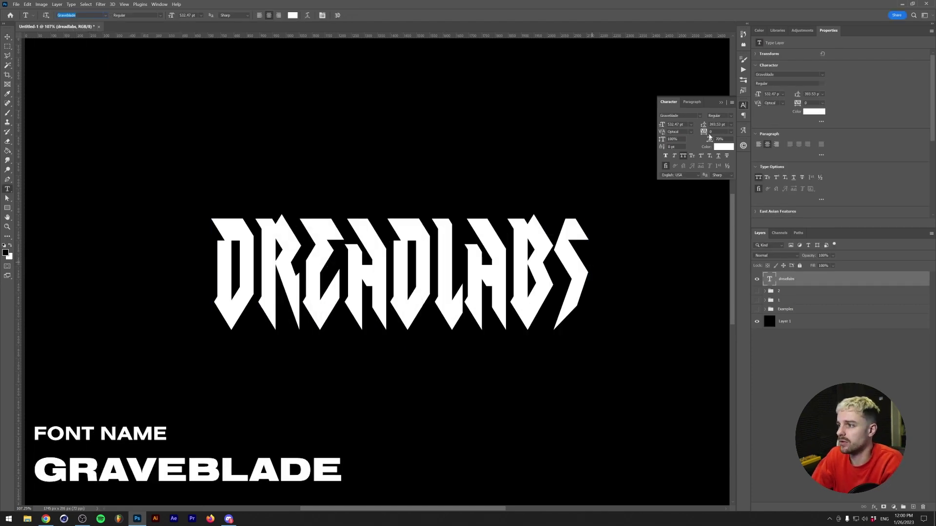
left_click_drag(709, 137, 723, 137)
key("v")
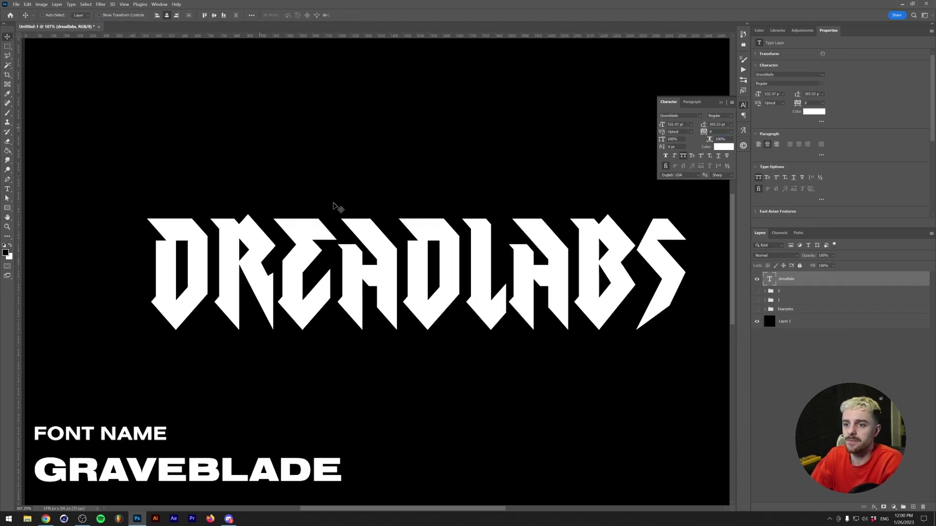
Add an Inner Bevel to the Graveblade text with a straight diagonal gloss contour, depth about 355% and size 27 px.
left_click(874, 508)
left_click(916, 446)
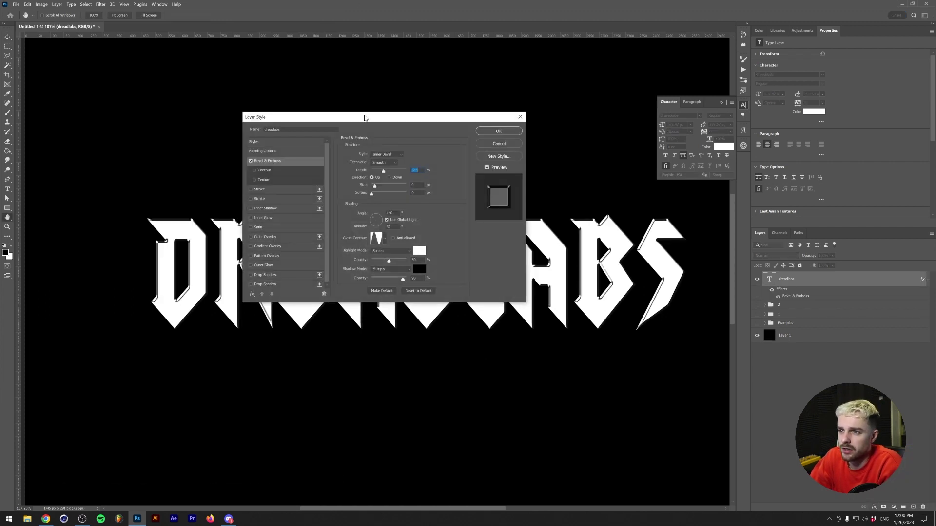
left_click_drag(364, 113, 670, 244)
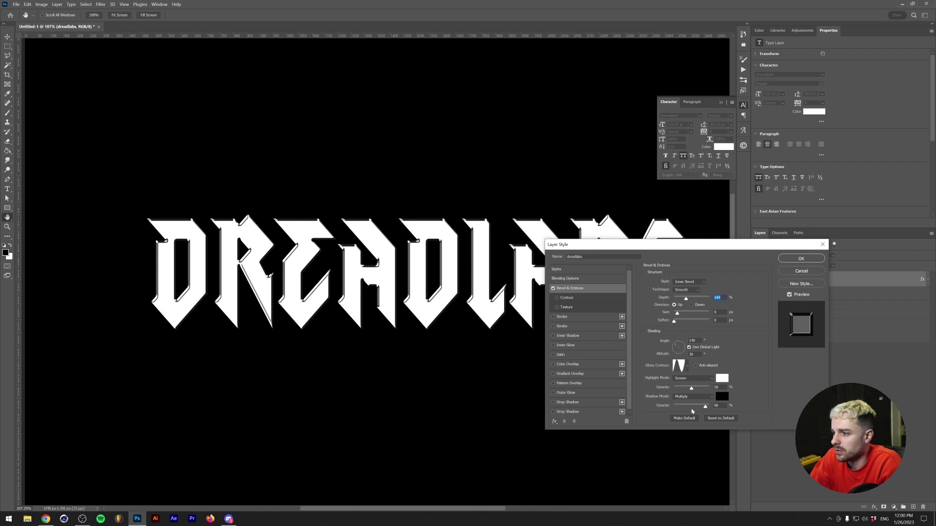
left_click(687, 367)
left_click(644, 383)
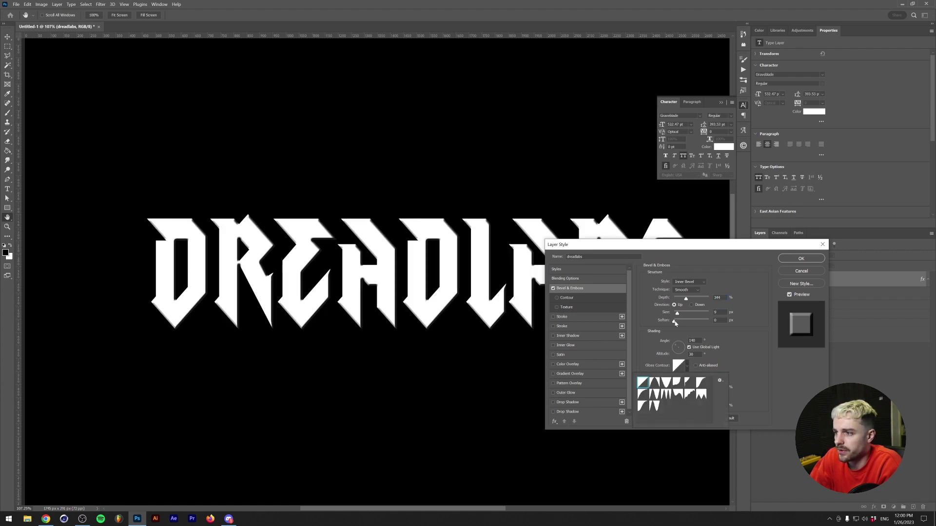
left_click(709, 286)
left_click_drag(676, 313, 710, 307)
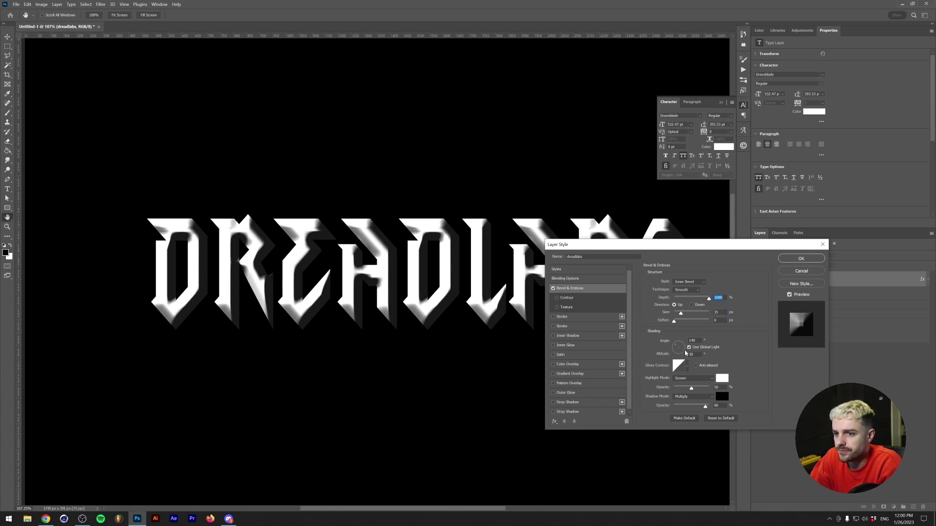
left_click_drag(703, 300, 681, 314)
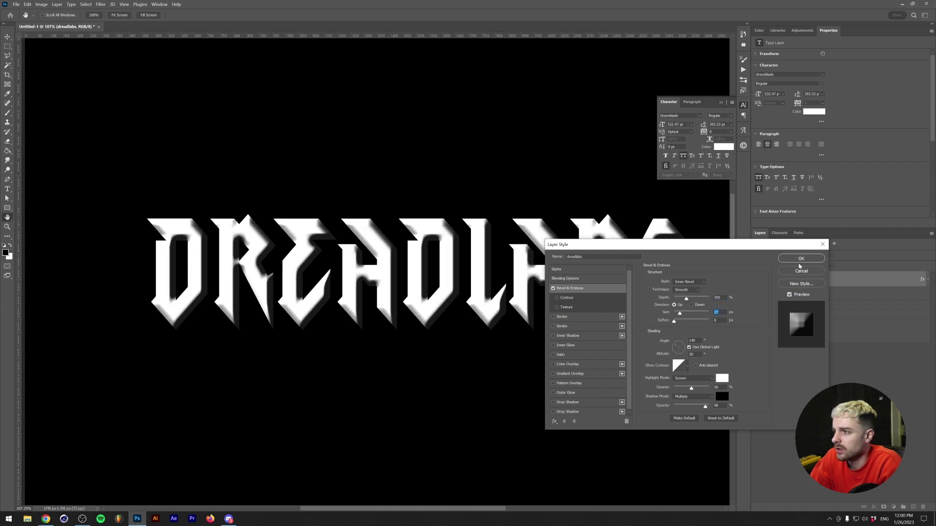
Add a Reflected Gradient Overlay at 72% opacity to the Graveblade text and convert the layer to a smart object.
left_click(568, 376)
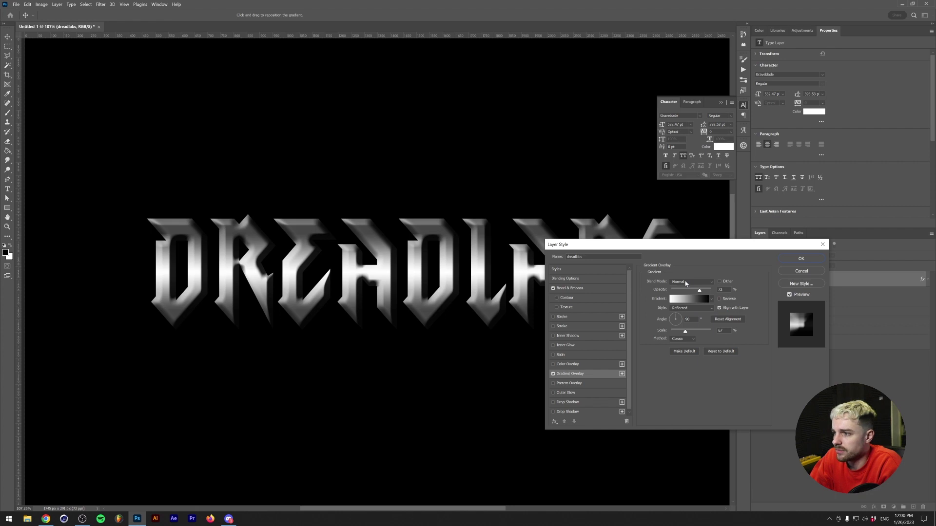
left_click(801, 258)
right_click(815, 281)
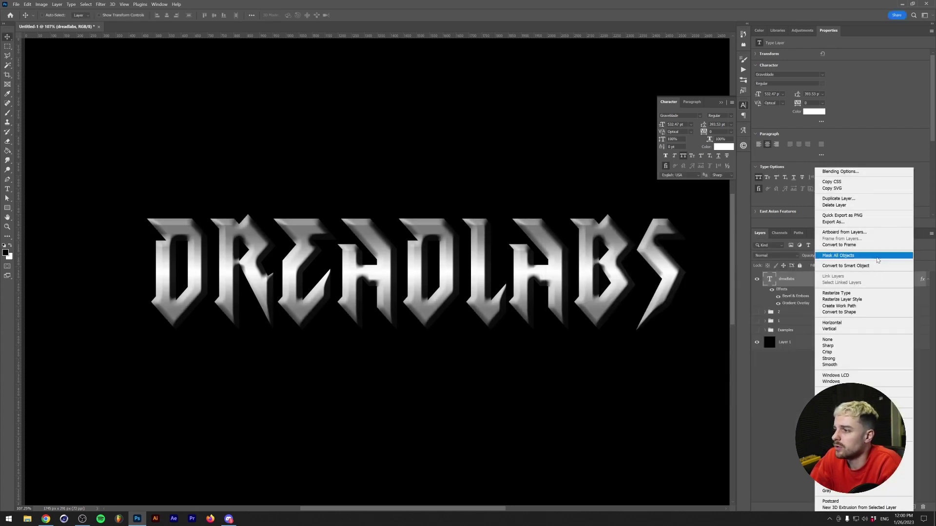
left_click(838, 266)
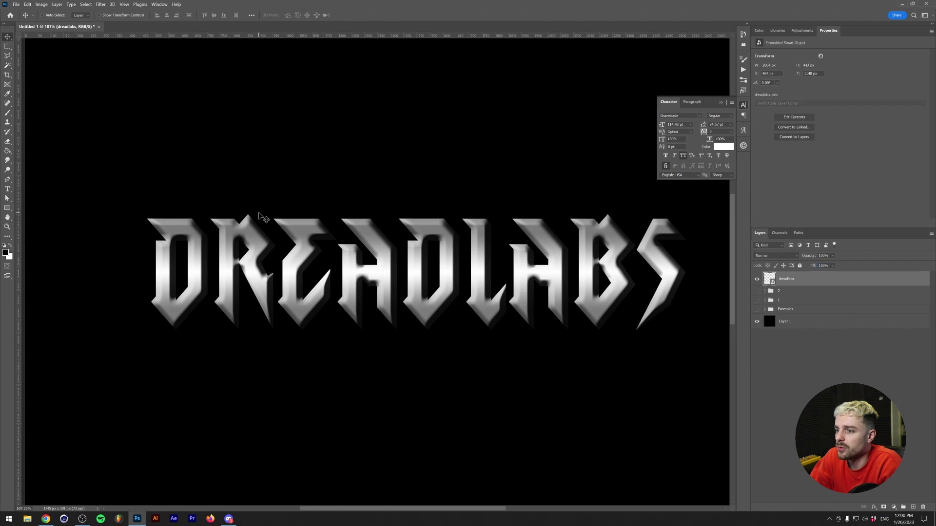
Apply the Add Noise filter to the Graveblade smart object and inspect the noisy lettering up close.
left_click(102, 4)
mouse_move(131, 113)
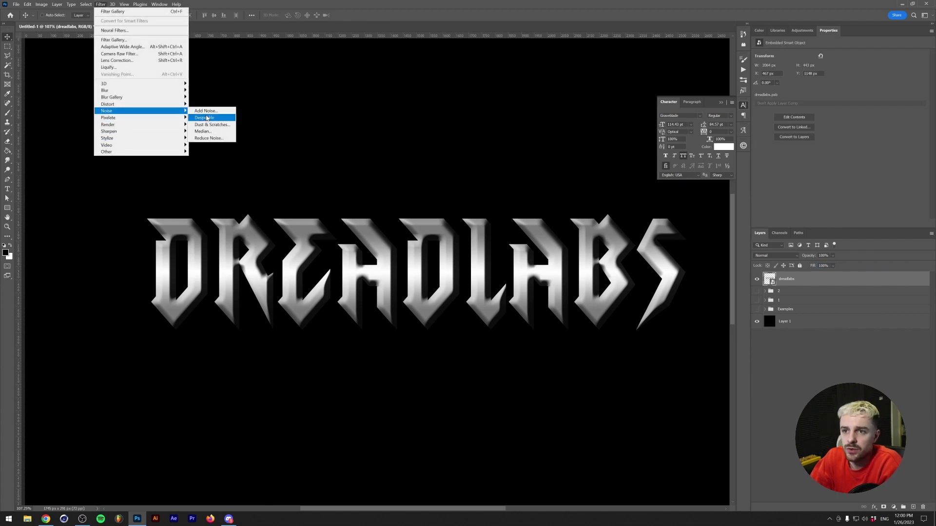
left_click(206, 111)
left_click(422, 240)
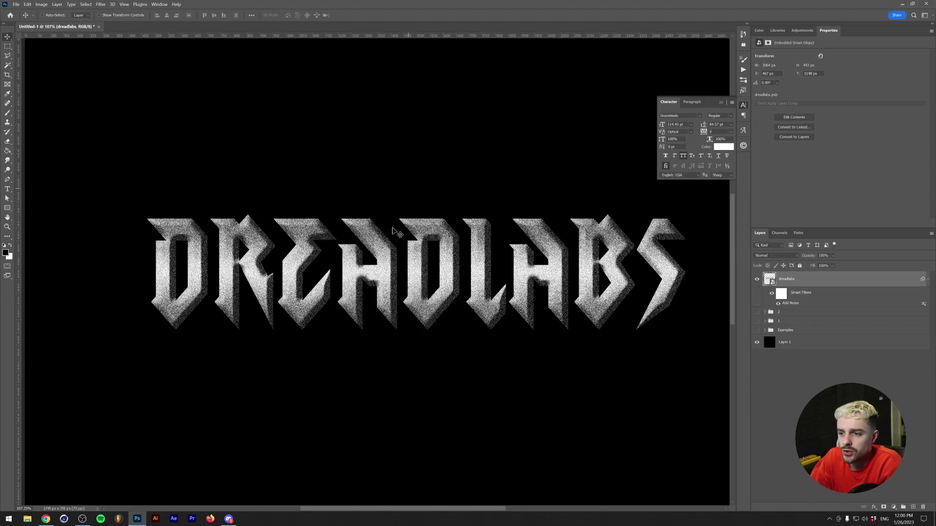
scroll(355, 328, "up", 5)
scroll(382, 265, "down", 3)
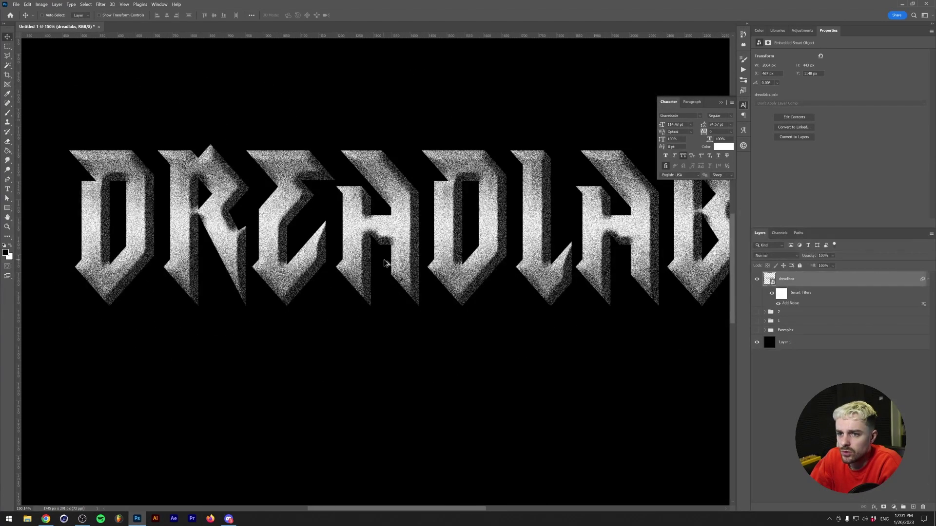
scroll(384, 263, "down", 4)
scroll(385, 266, "up", 2)
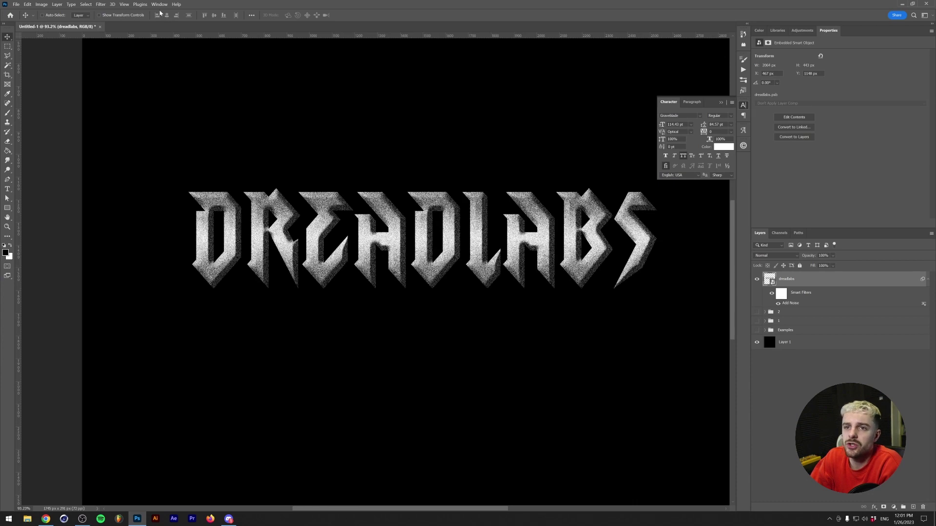
Replace the two Grain effects in the Filter Gallery with the Graphic Pen sketch filter and examine its preview at 400%.
left_click(101, 4)
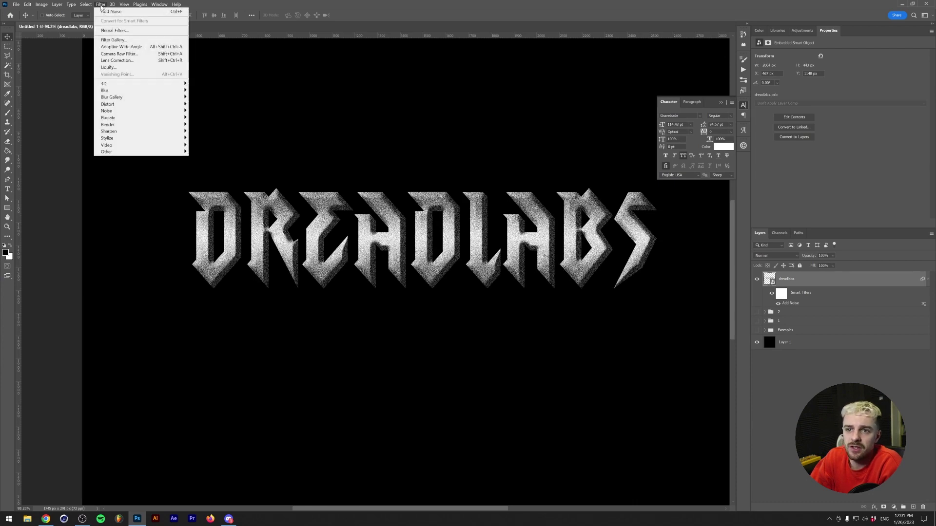
left_click(130, 42)
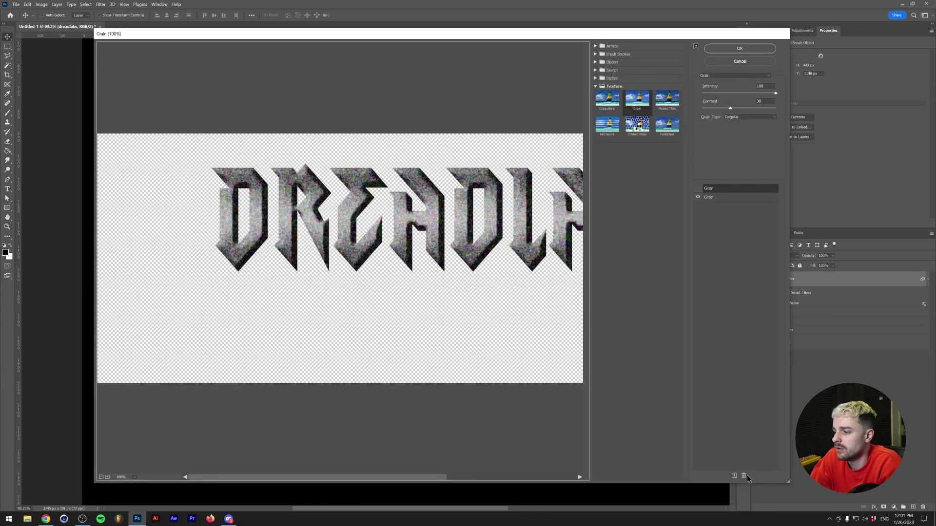
left_click(746, 477)
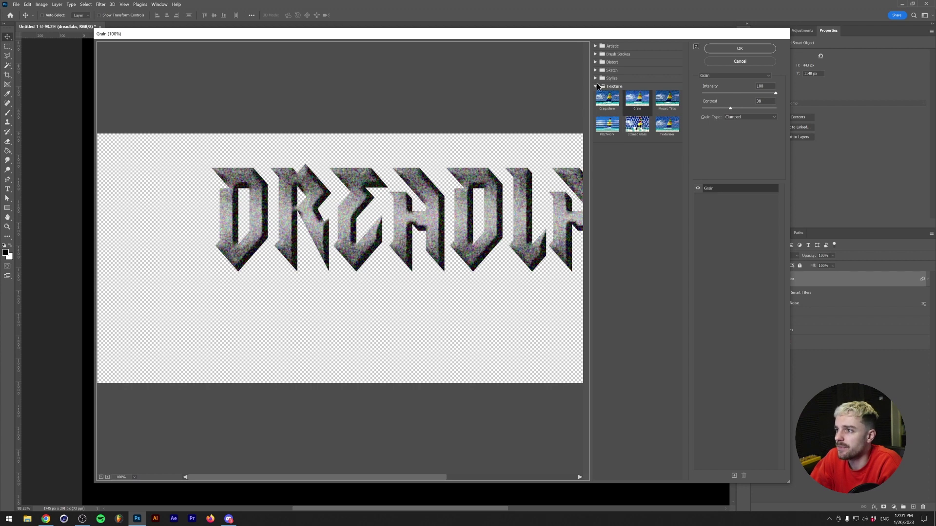
left_click(596, 71)
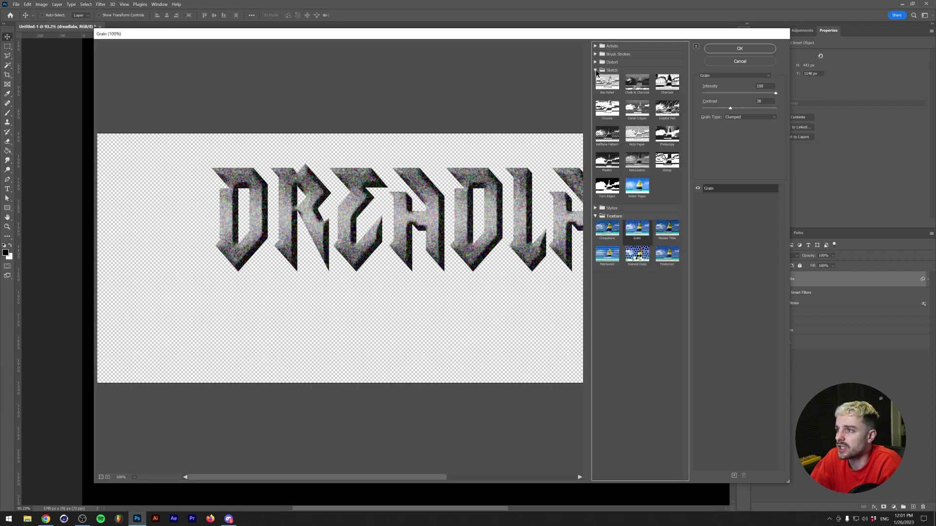
left_click(656, 110)
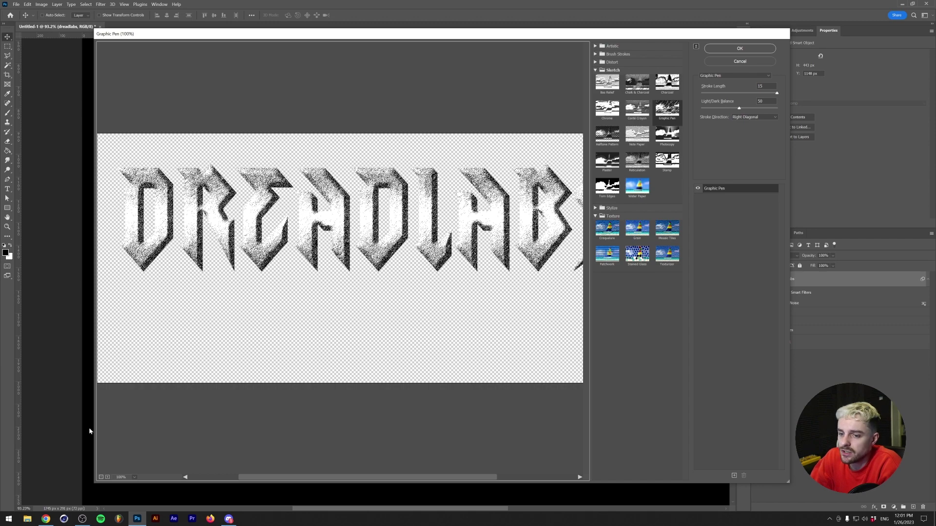
left_click(108, 477)
left_click(107, 477)
left_click(107, 477)
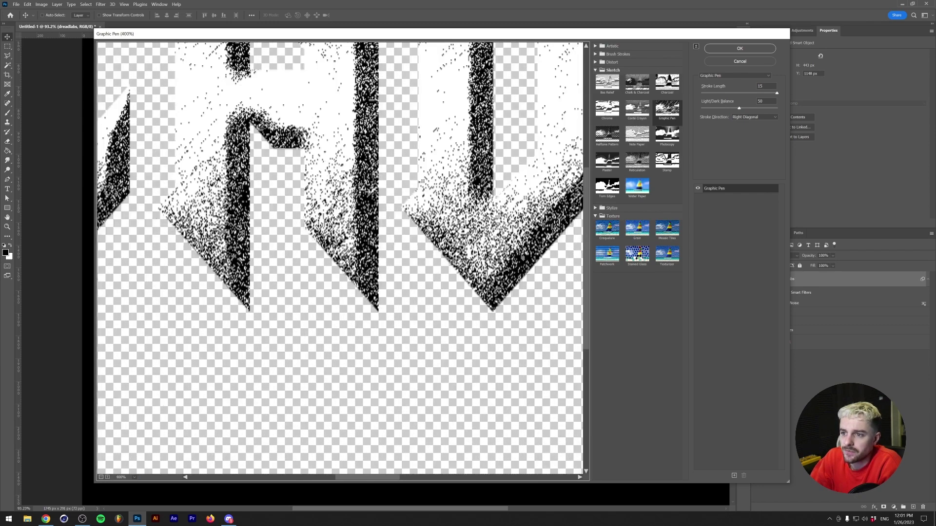
left_click_drag(366, 148, 281, 254)
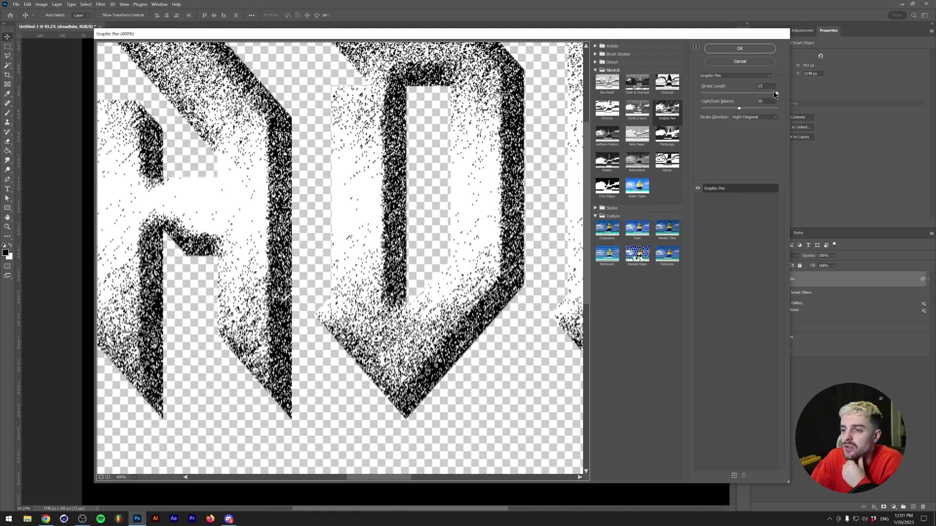
Compare the shortest Graphic Pen stroke length with 15, and try the Left Diagonal and Right Diagonal stroke directions.
left_click_drag(775, 93, 677, 102)
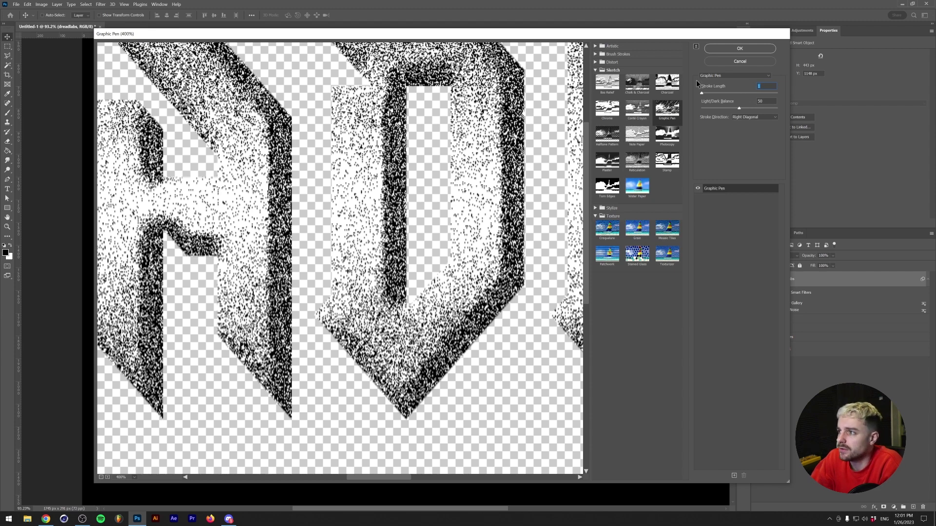
left_click_drag(723, 95, 777, 94)
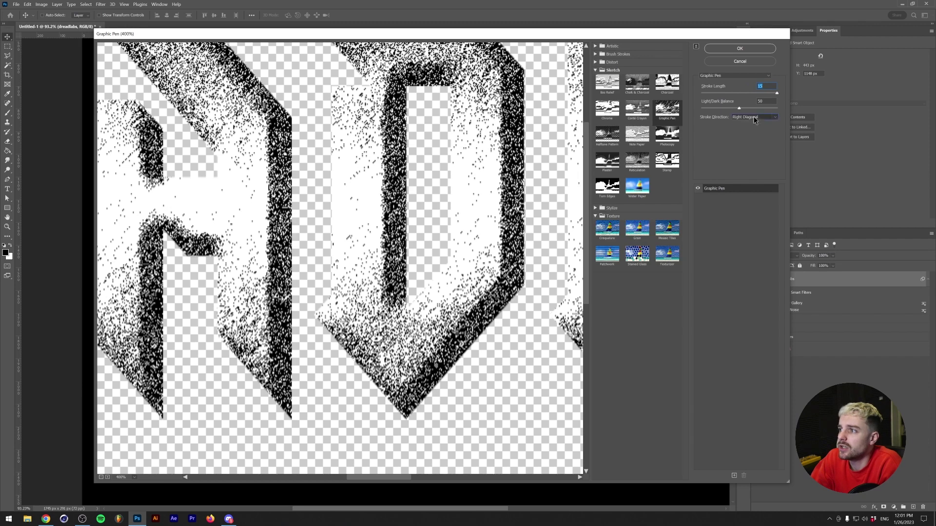
left_click(751, 129)
left_click(753, 117)
left_click(744, 133)
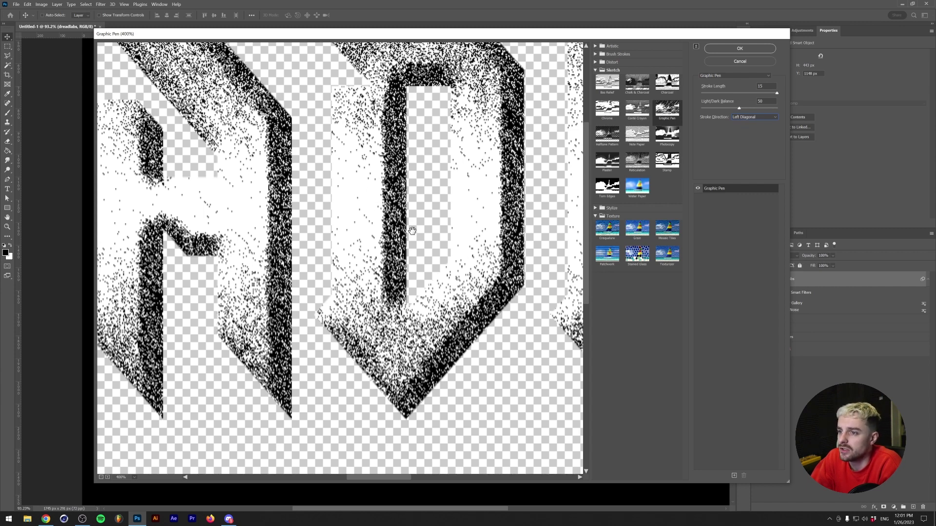
left_click(748, 116)
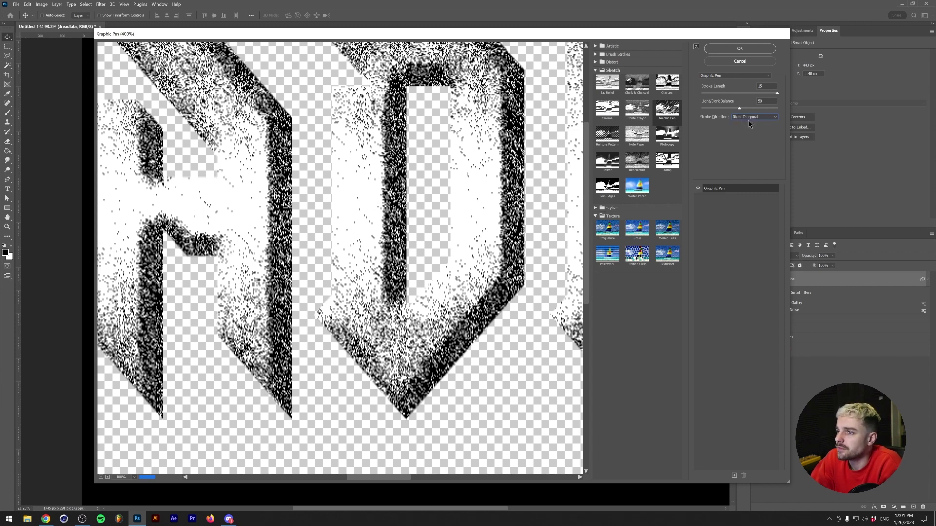
left_click(747, 118)
left_click(749, 117)
left_click(750, 118)
Raise the Graphic Pen Light/Dark Balance slightly, apply the filter to the smart object and check the result up close.
mouse_move(738, 107)
left_mouse_down()
mouse_move(729, 108)
mouse_move(750, 109)
left_mouse_up()
left_click(738, 48)
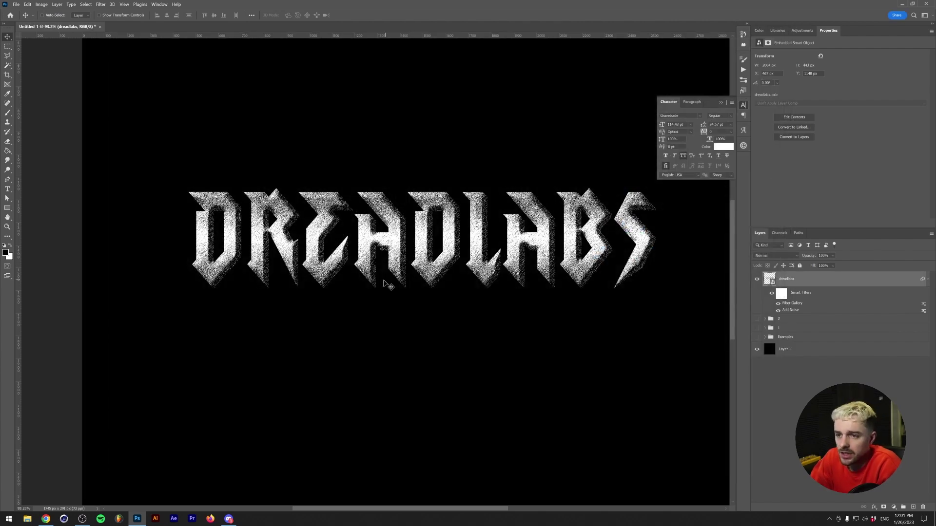
scroll(366, 261, "up", 5)
scroll(377, 263, "down", 5)
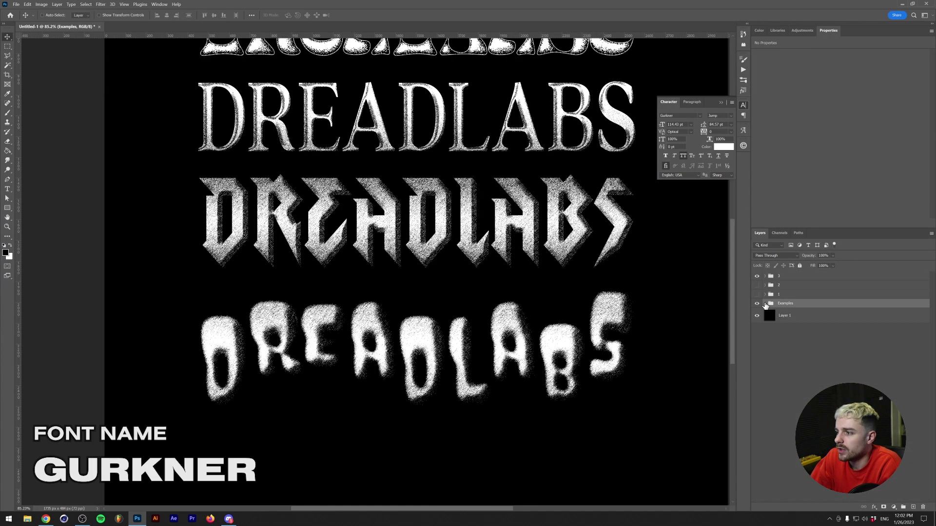
Hide group 3 and the Examples group, and create a white "dreadlabs" text in the Gurkner Jump font.
left_click(757, 276)
key("t")
left_click(449, 319)
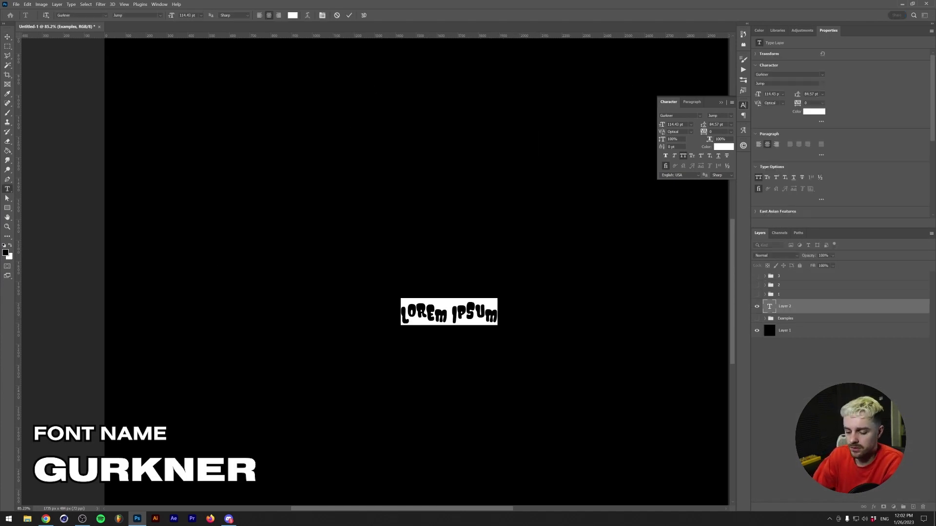
type("dreadlabs")
Scale the Gurkner dreadlabs text up to about 448% and center it horizontally on the canvas.
key("ctrl+t")
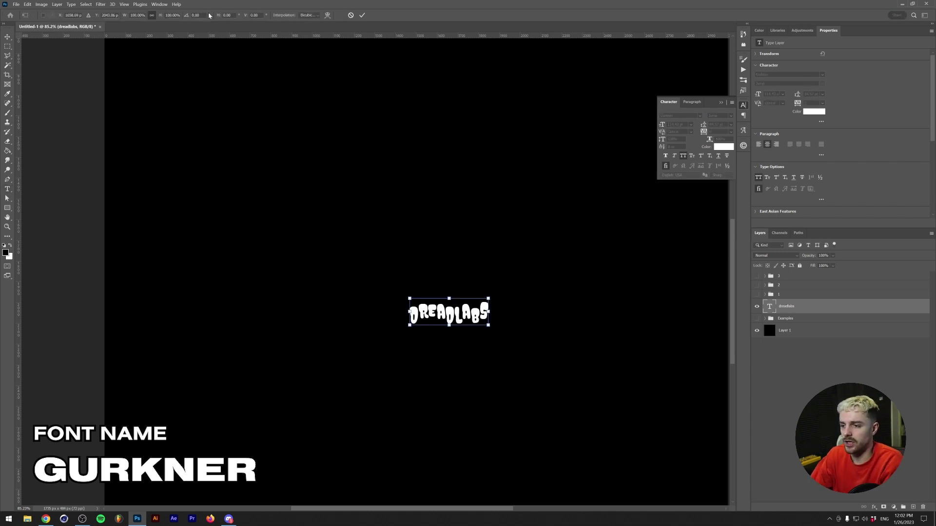
left_click_drag(488, 312, 626, 310)
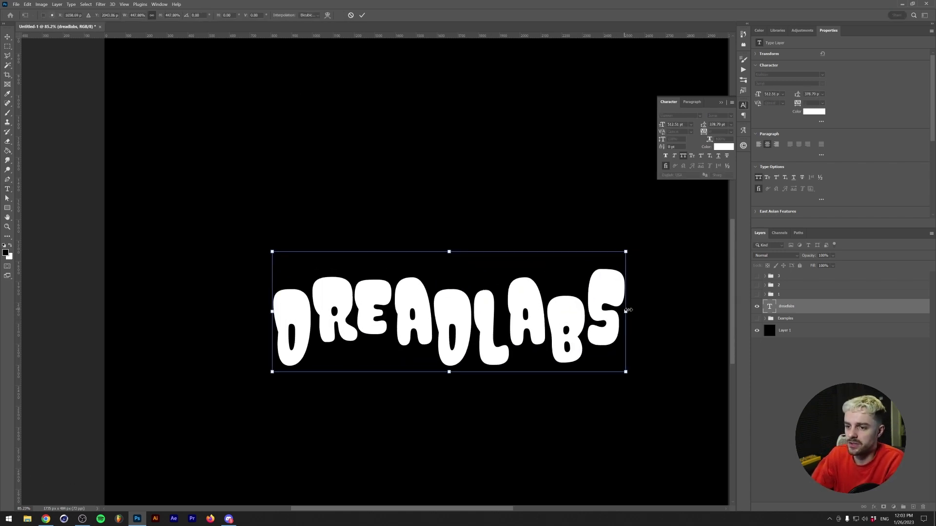
key("Return")
key("v")
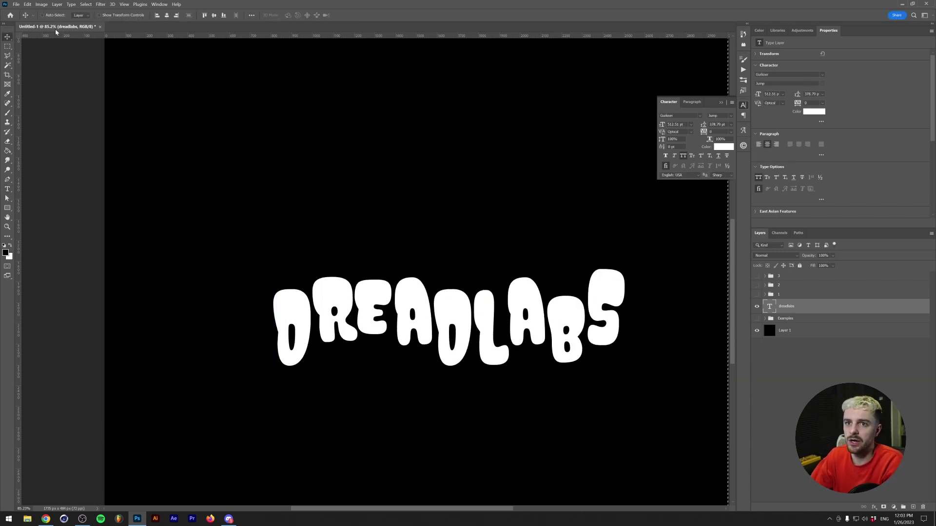
left_click(166, 16)
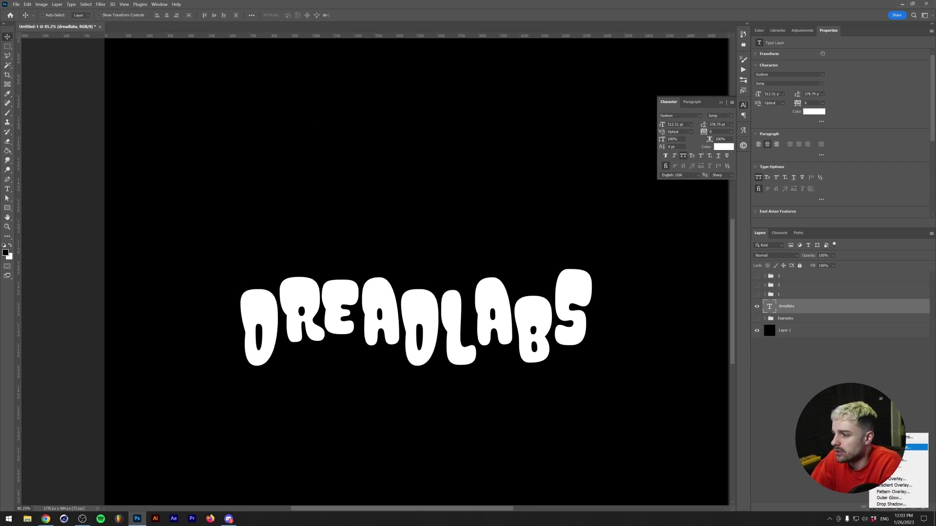
Add a Bevel & Emboss to the Gurkner text with soften 16 px and shadow opacity 71%.
key("ctrl+alt+b")
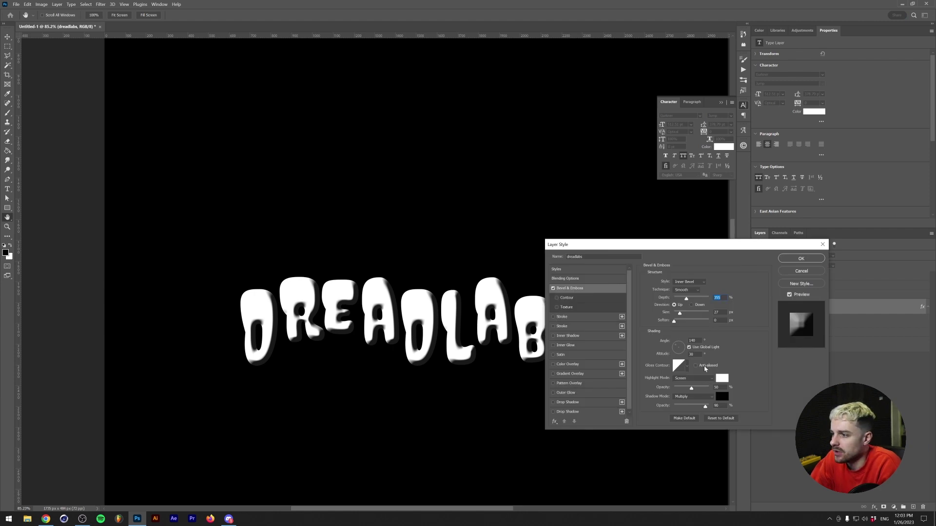
left_click_drag(704, 407, 690, 407)
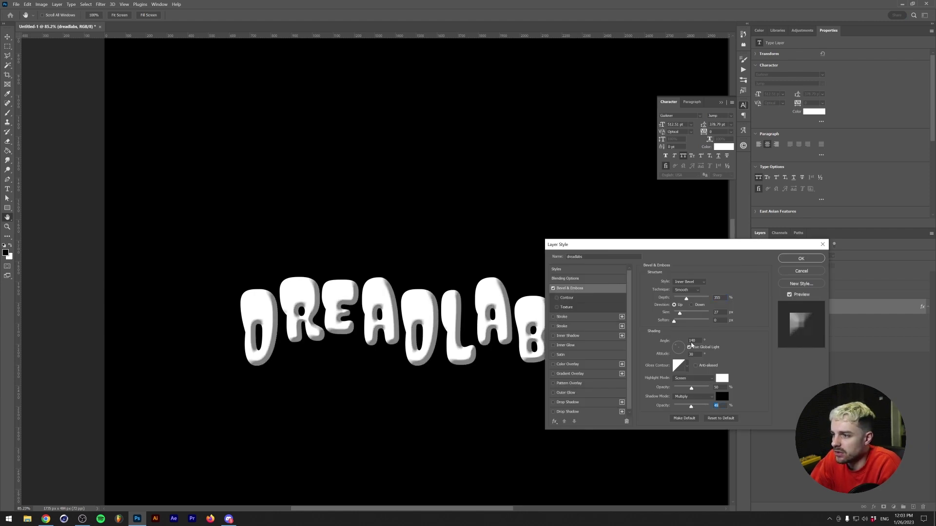
left_click_drag(673, 323, 773, 318)
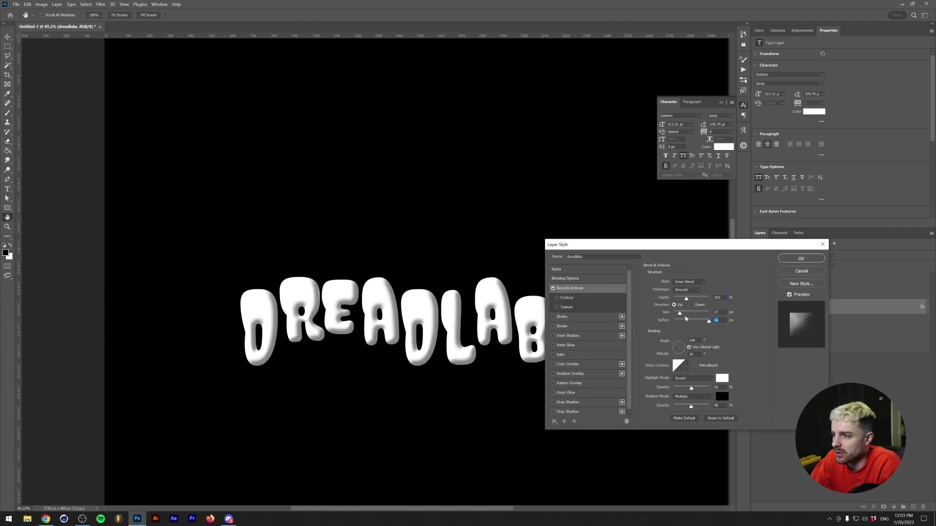
left_click_drag(694, 406, 698, 406)
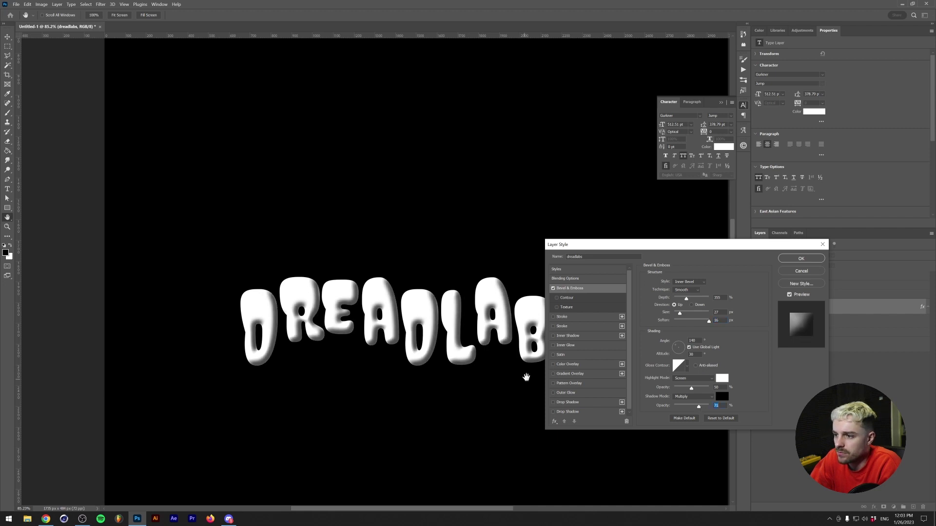
Add a black Inner Glow to the Gurkner text with Precise technique, opacity 70%, size 40 px and range 51%.
left_click(553, 345)
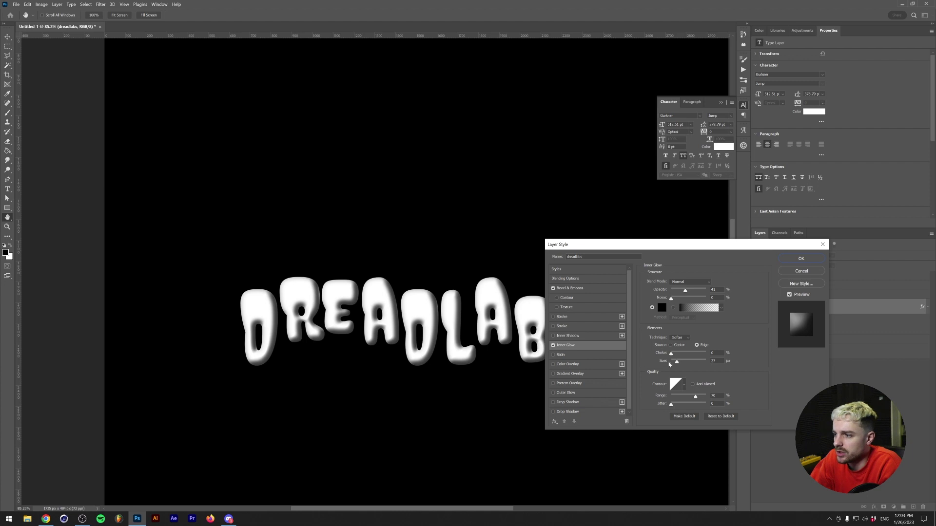
left_click_drag(686, 292, 695, 291)
left_click_drag(676, 361, 694, 362)
left_click_drag(695, 396, 689, 399)
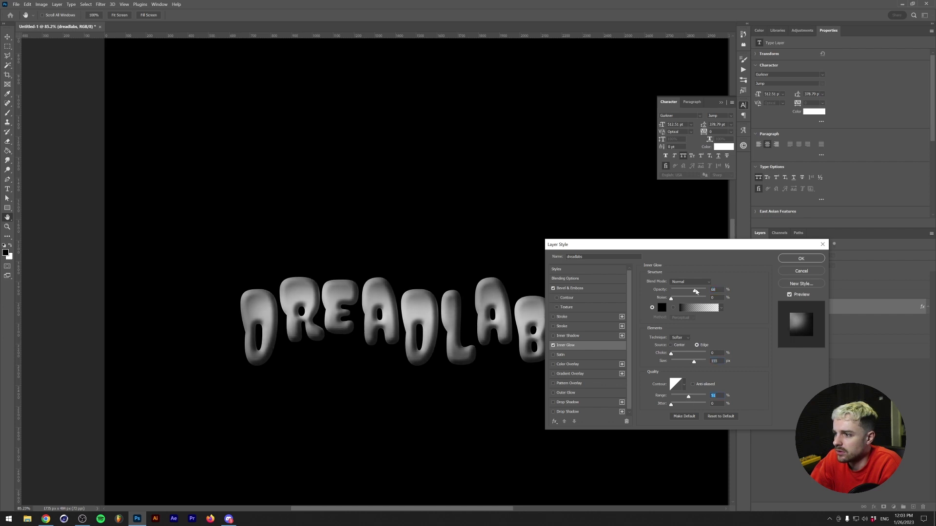
left_click_drag(696, 292, 717, 306)
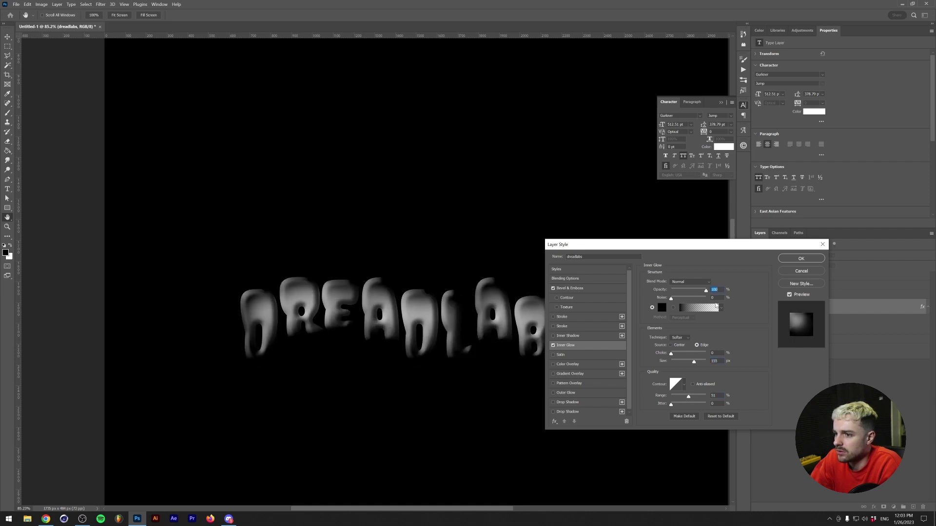
left_click(679, 349)
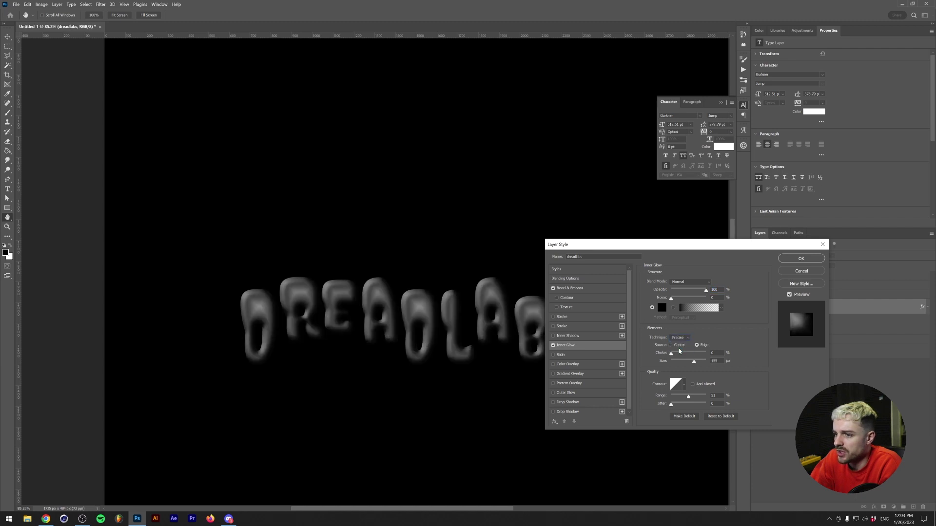
left_click_drag(692, 363, 679, 362)
left_click_drag(705, 290, 696, 291)
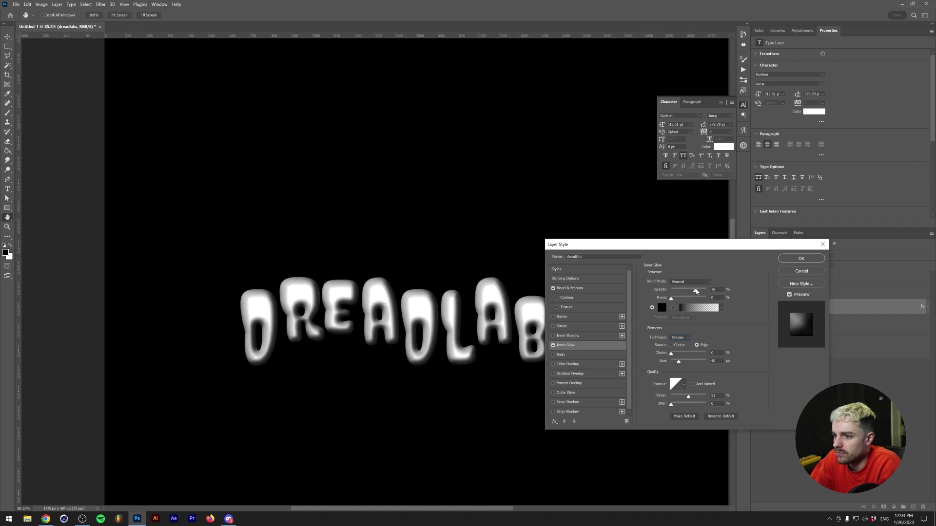
Add a reversed linear Gradient Overlay at 61% opacity and 61% scale to the Gurkner text, and apply the layer styles.
left_click(563, 374)
left_click(712, 308)
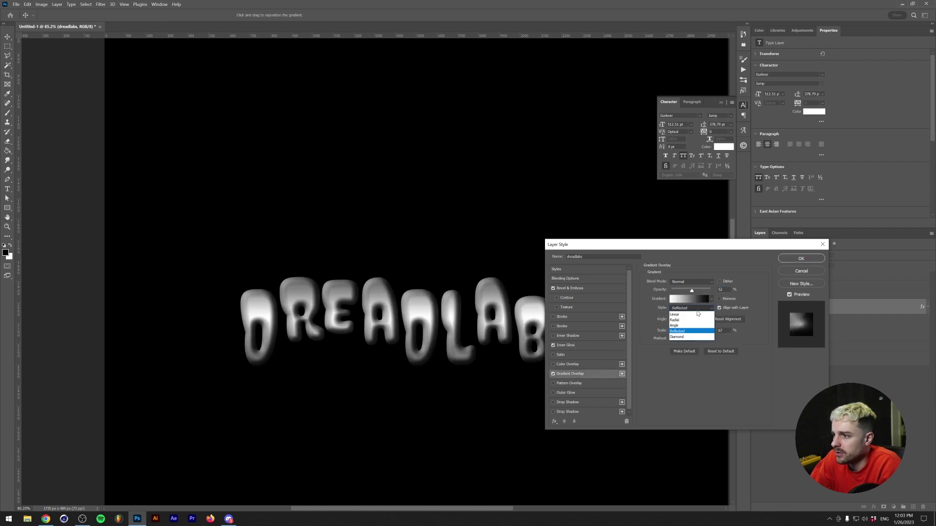
left_click(690, 315)
left_click_drag(699, 292, 696, 291)
left_click(720, 299)
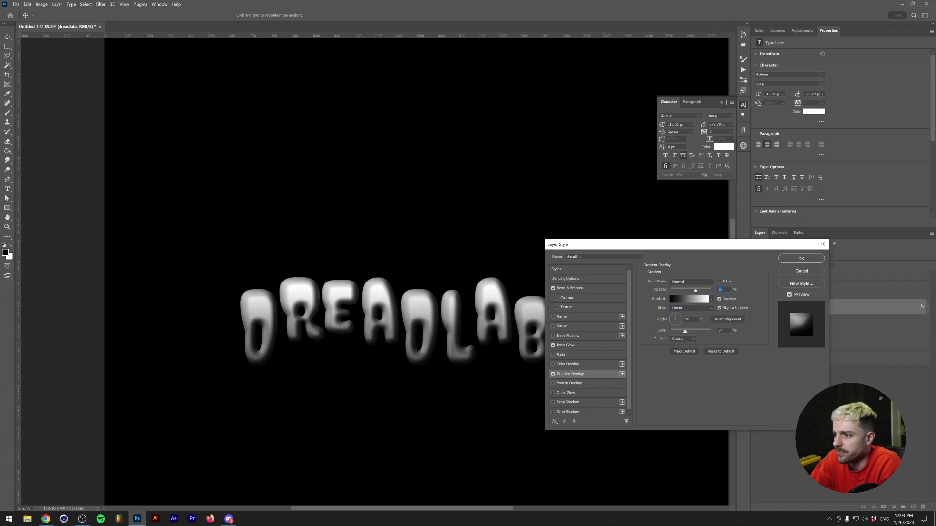
left_click_drag(456, 324, 425, 332)
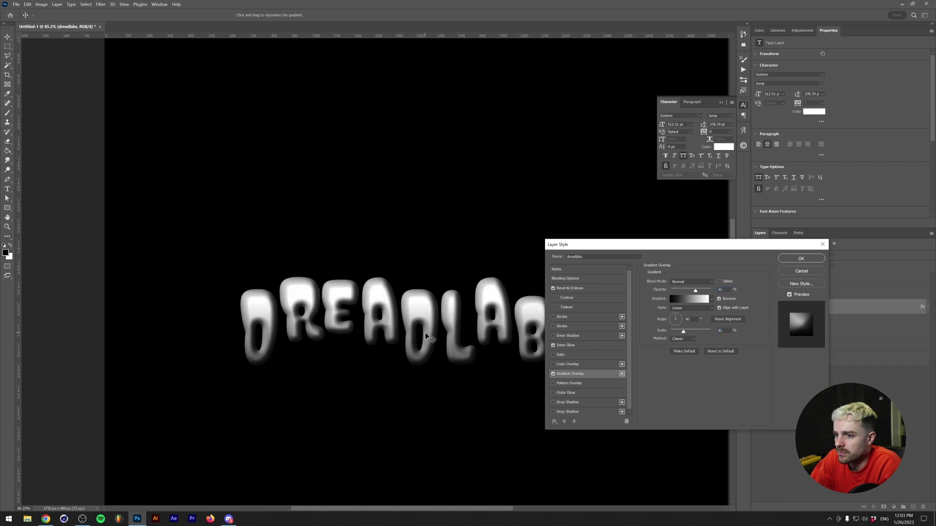
left_click(799, 262)
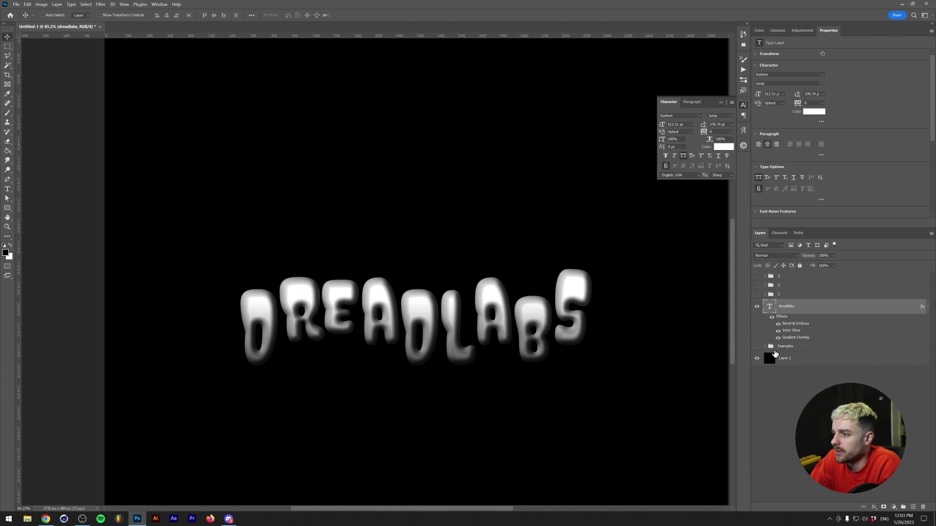
Duplicate the first dreadlabs smart object out of the Examples group to above the text layer, and remove the copy's Filter Gallery smart filter.
left_click(767, 346)
left_click(765, 346)
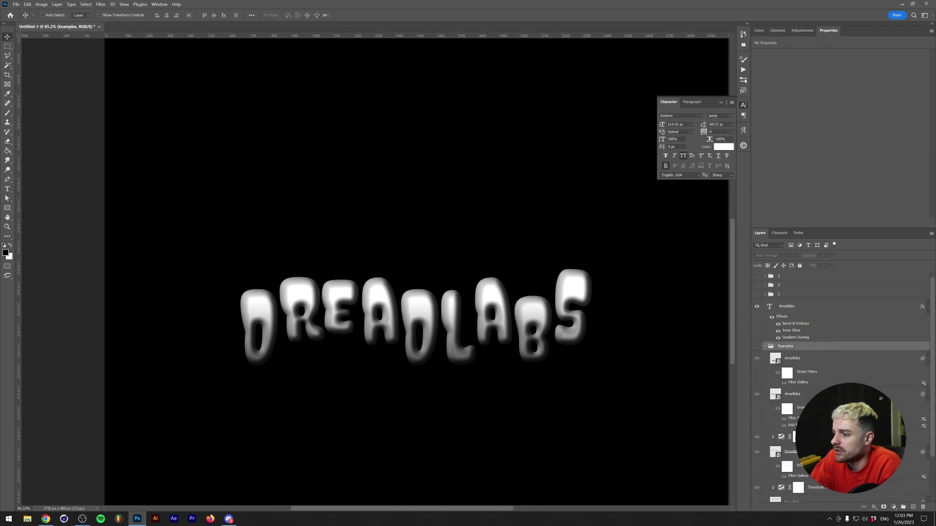
left_click_drag(792, 359, 790, 302)
left_click(766, 382)
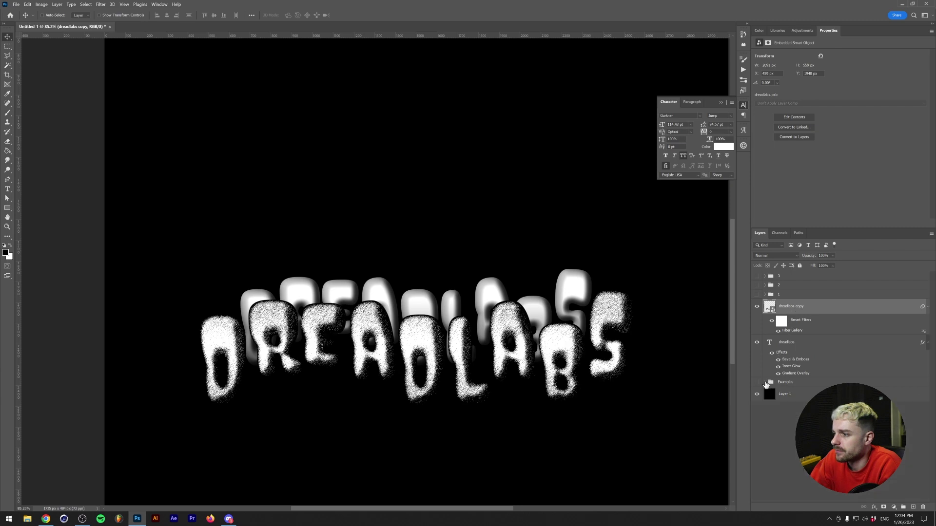
right_click(785, 331)
left_click(802, 361)
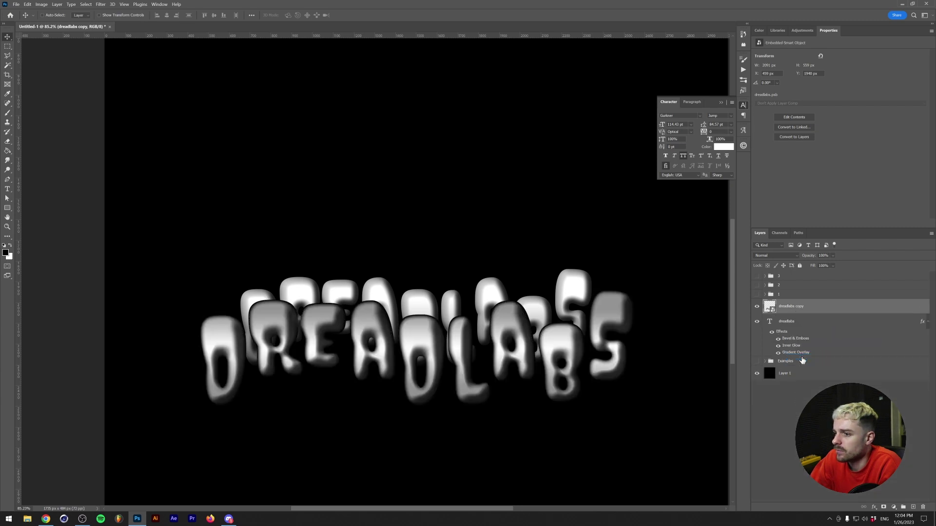
Move the smart object copy higher on the canvas and delete the dreadlabs text layer beneath it.
left_click_drag(524, 336, 520, 275)
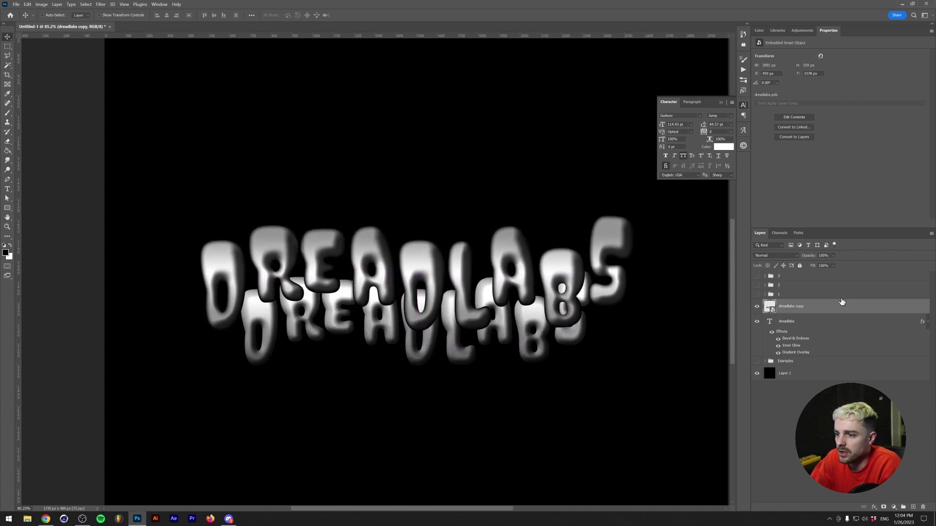
left_click(780, 328)
key("Delete")
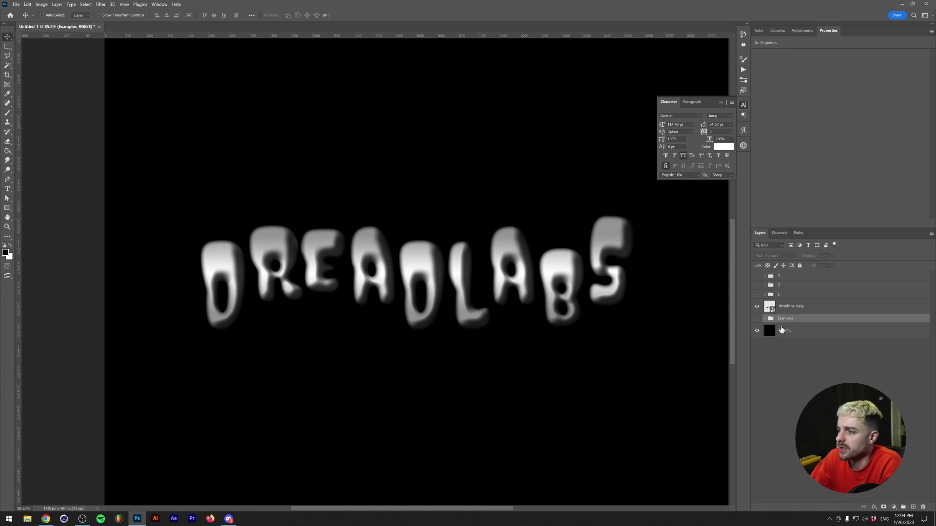
Set up a Filter Gallery Grain effect on the dreadlabs copy with Regular grain type, intensity 100 and contrast 85.
left_click(793, 311)
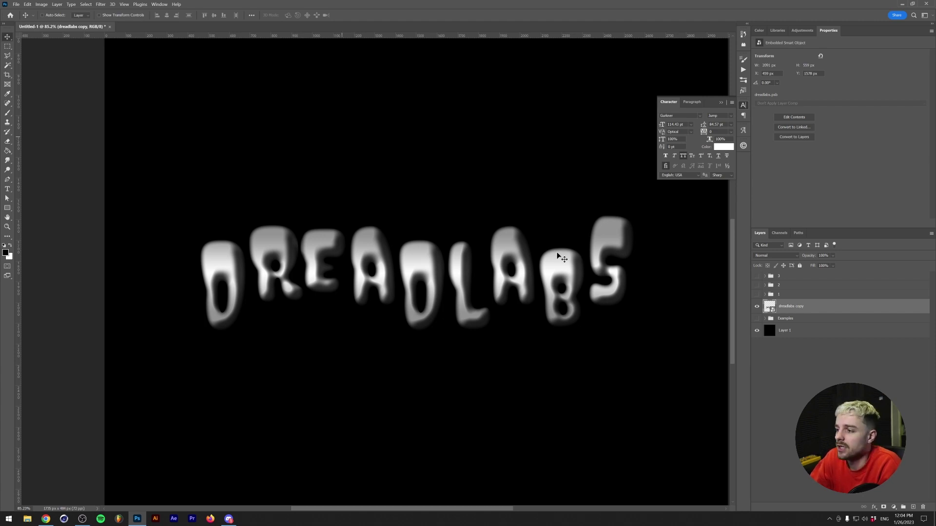
left_click(111, 4)
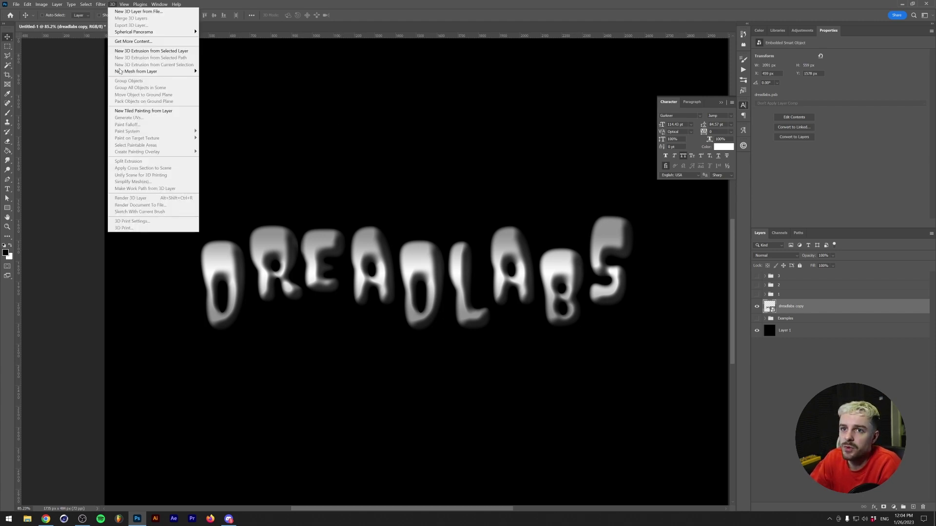
left_click(111, 4)
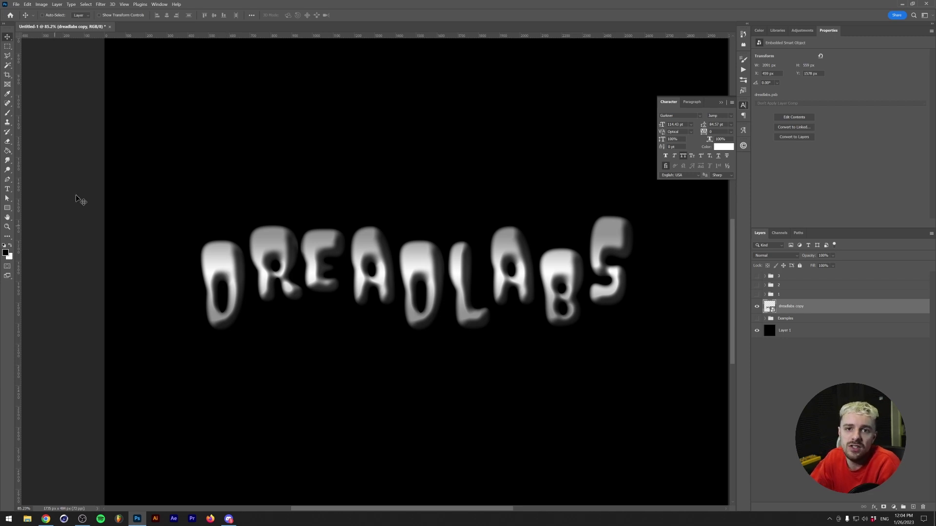
left_click(99, 4)
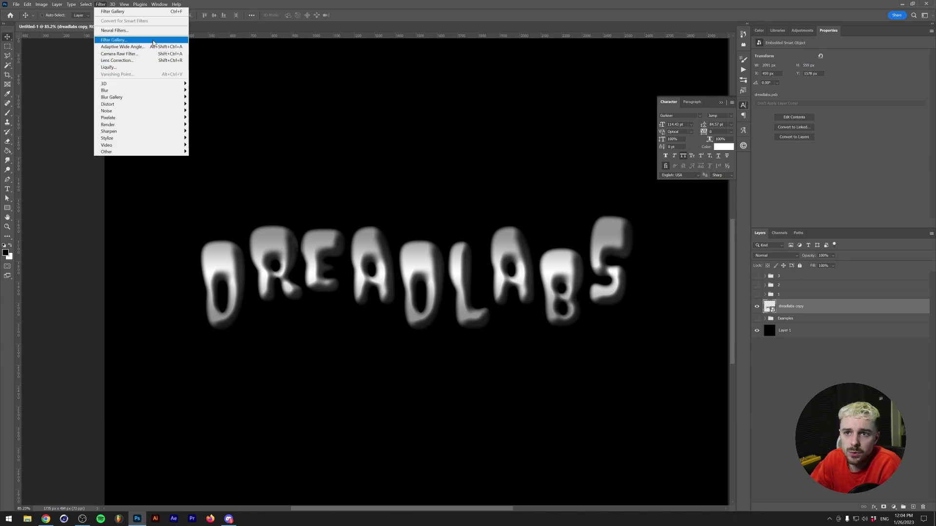
left_click(117, 42)
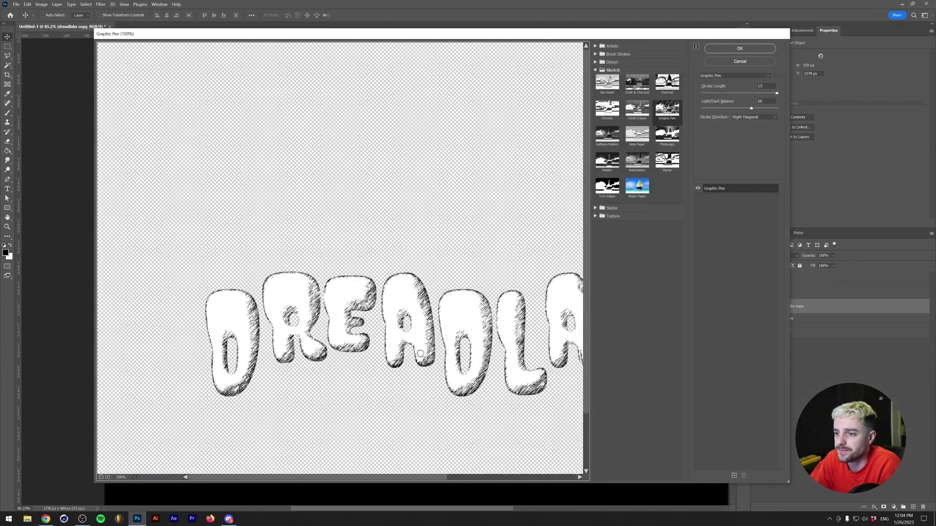
left_click_drag(429, 338, 359, 265)
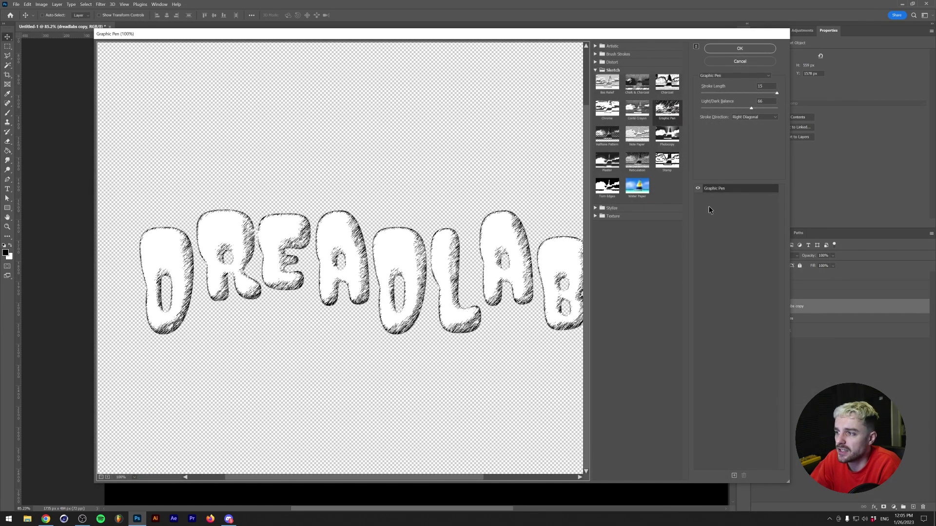
left_click(603, 219)
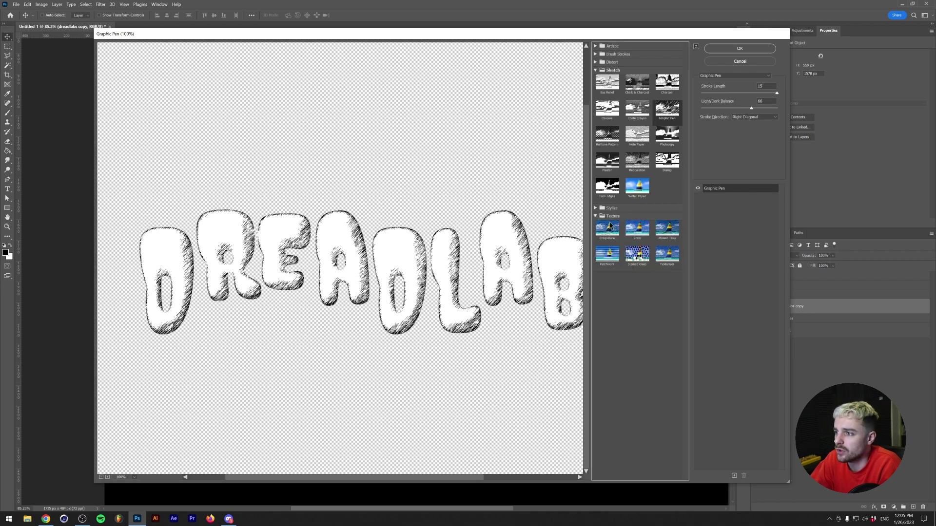
left_click(636, 228)
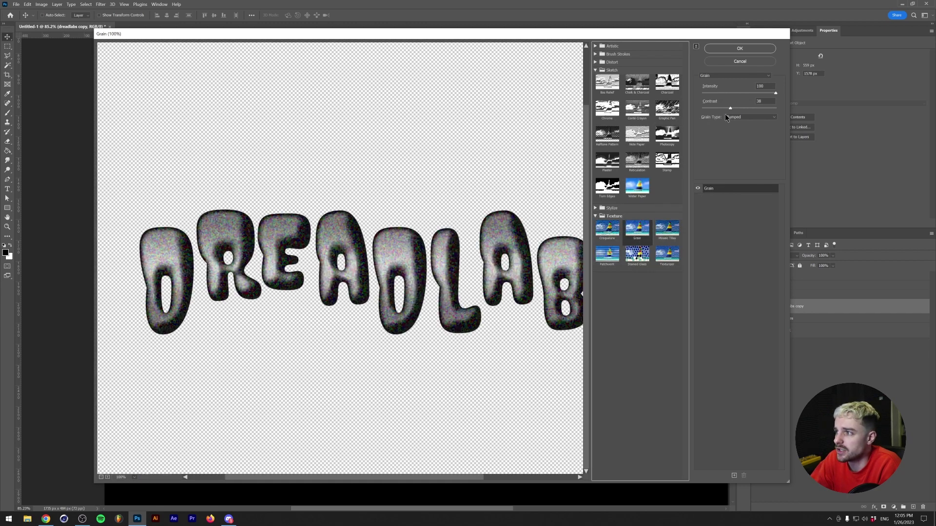
left_click(738, 118)
left_click(741, 121)
left_click_drag(730, 108, 761, 109)
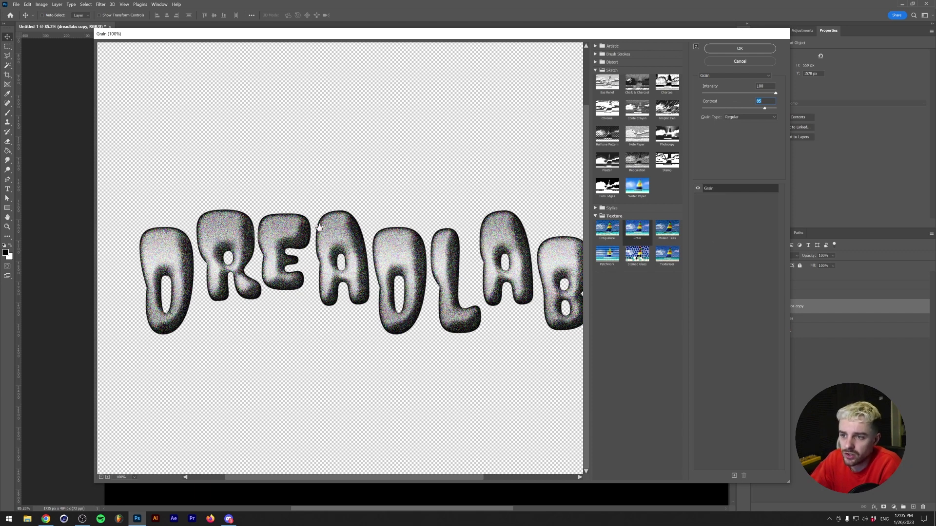
Stack a Graphic Pen effect above the Grain with stroke length 15 and light/dark balance 88.
left_click(733, 476)
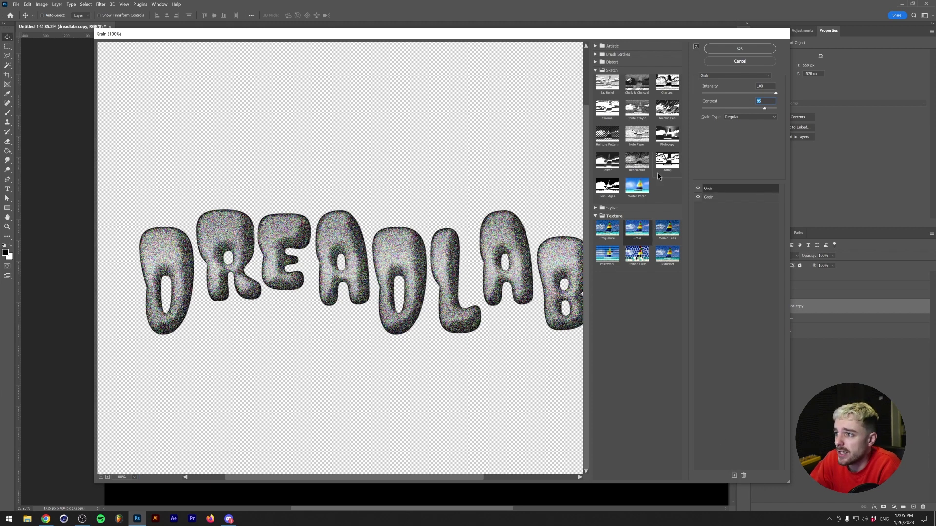
left_click(663, 109)
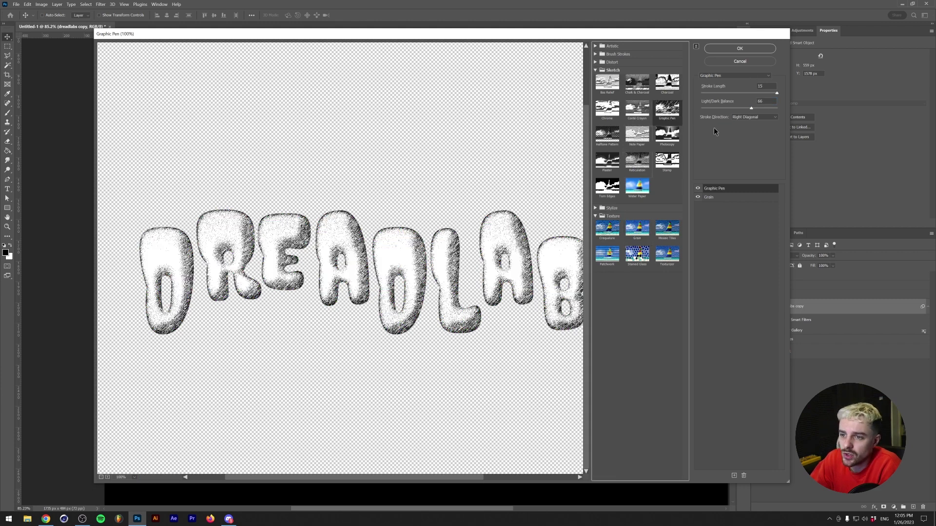
left_click_drag(771, 93, 735, 91)
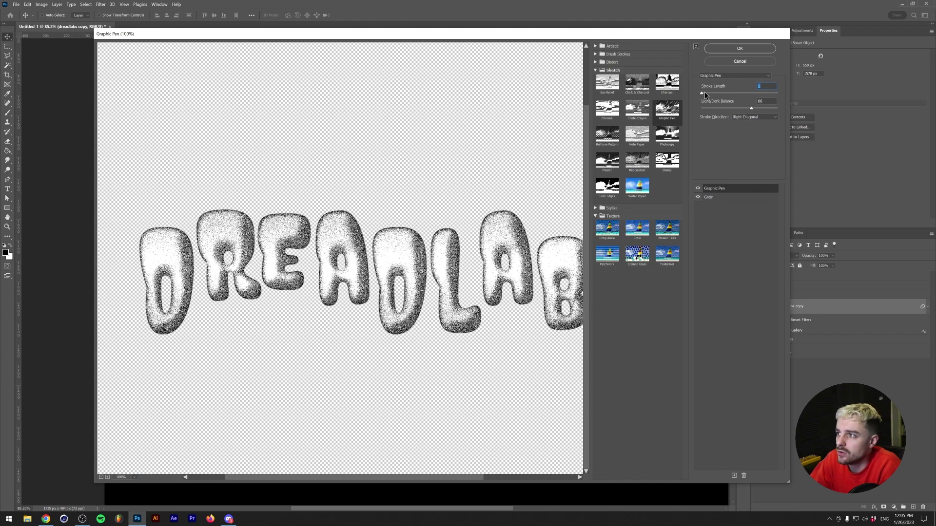
left_click_drag(736, 94, 778, 93)
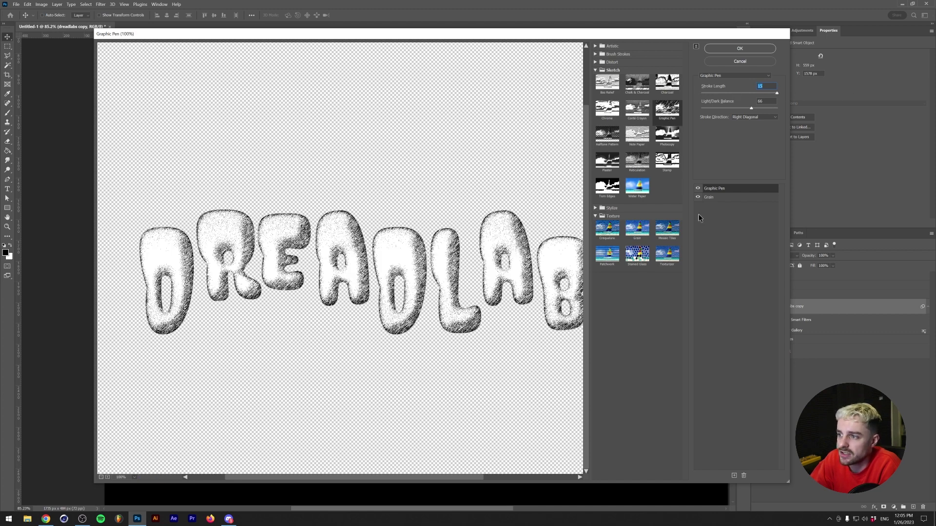
left_click_drag(749, 109, 768, 108)
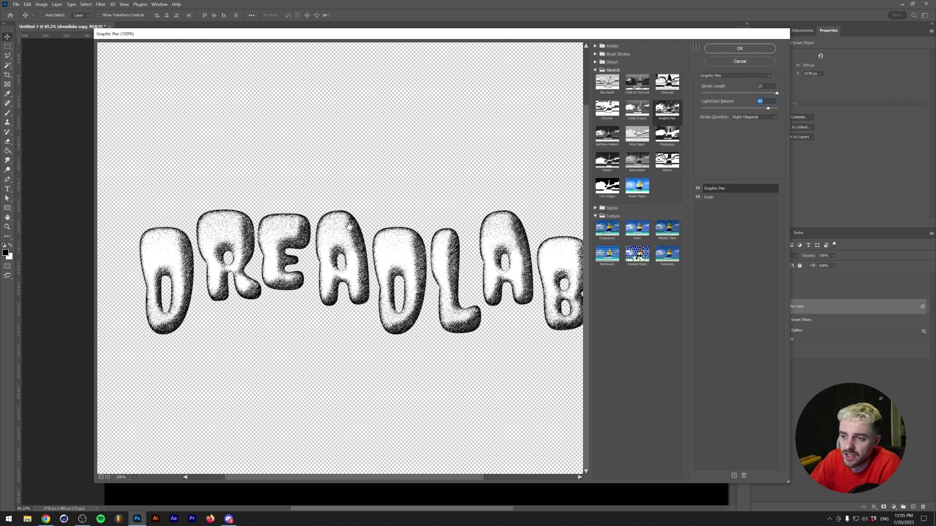
Try the Stamp effect in place of Graphic Pen, switch back to Graphic Pen and apply the filter stack to the smart object.
left_click(665, 161)
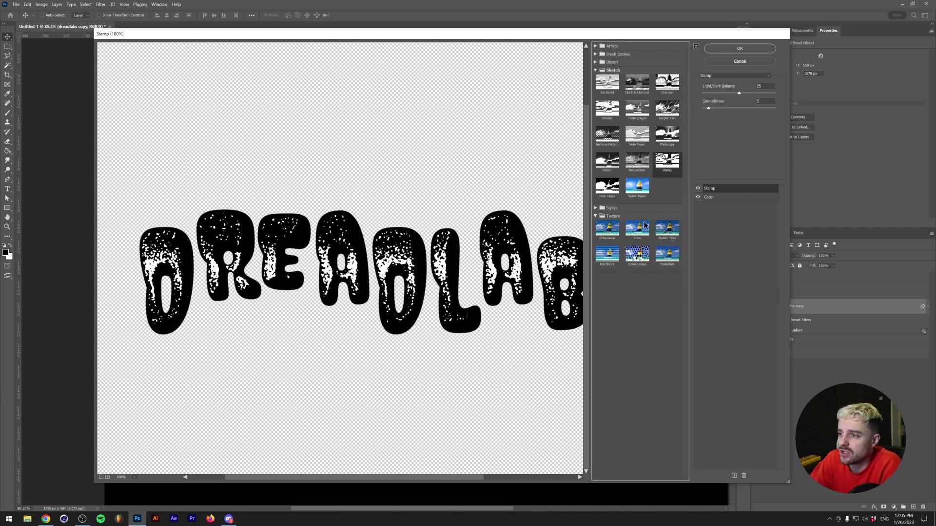
left_click_drag(738, 93, 707, 92)
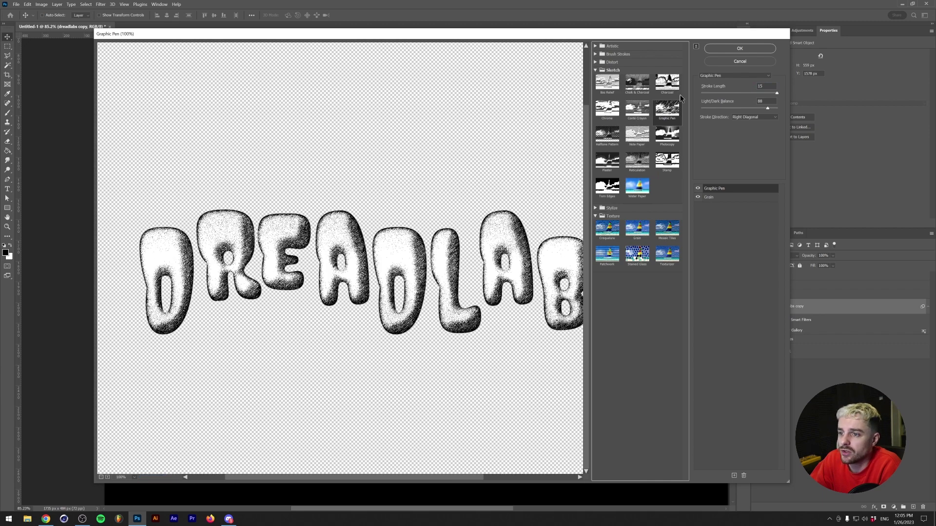
left_click_drag(433, 347, 416, 323)
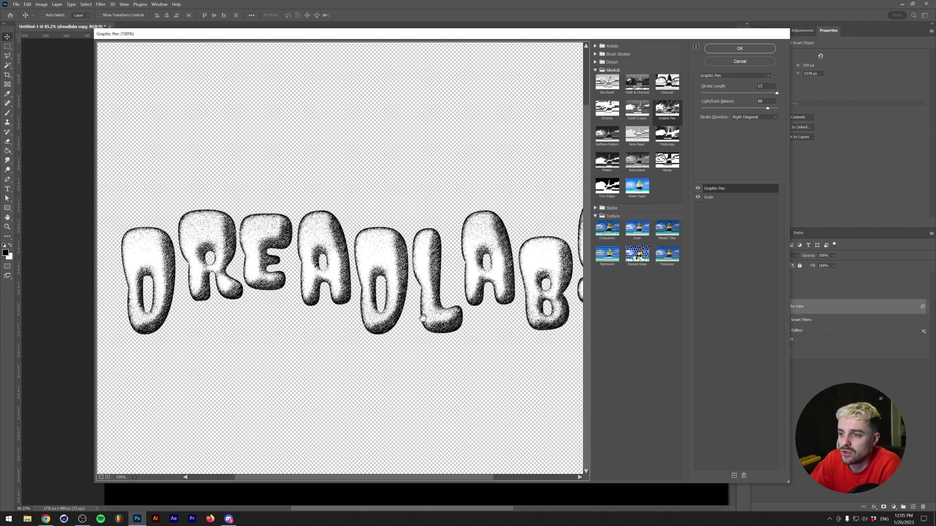
left_click(717, 48)
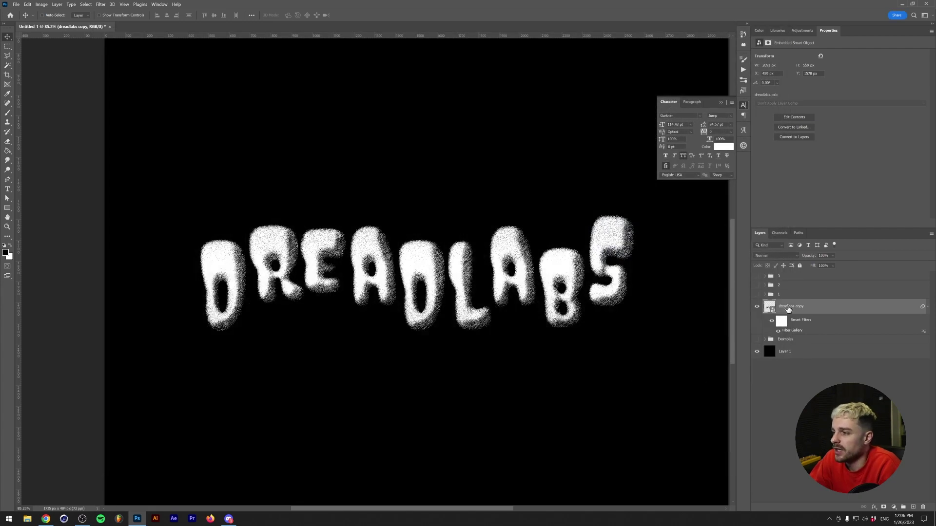
Group the filtered dreadlabs smart object and name the group 4.
left_click(806, 308)
double_click(784, 303)
type("4")
key("Return")
left_click(766, 304)
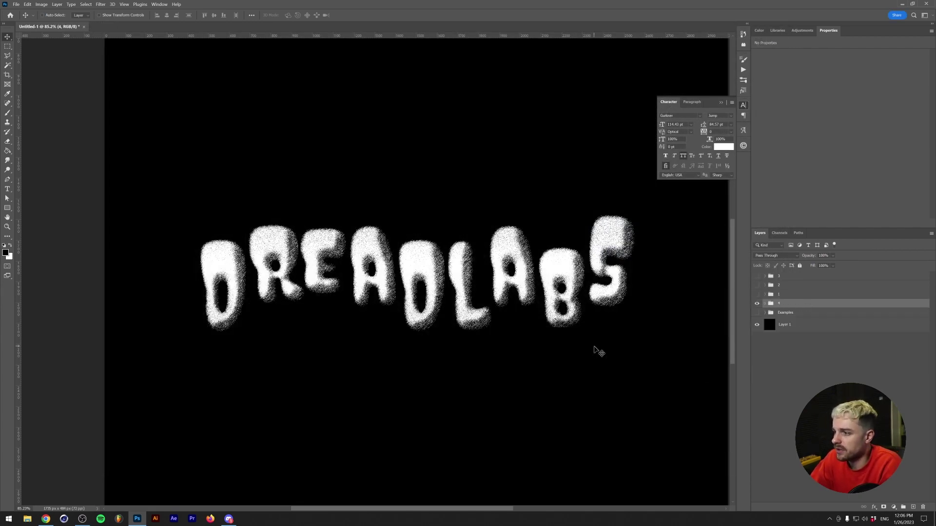
Add a Gradient Map adjustment above group 4 and clip it to the group.
scroll(359, 319, "down", 2)
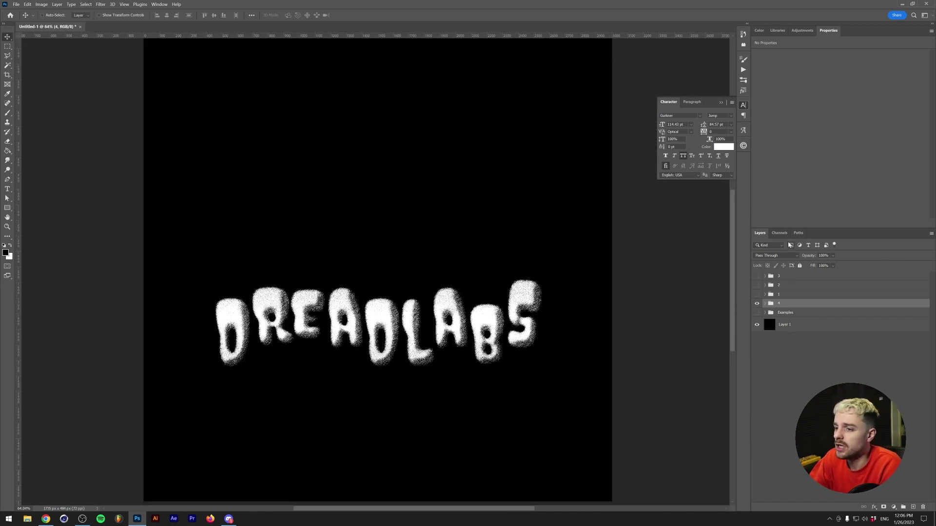
left_click(802, 30)
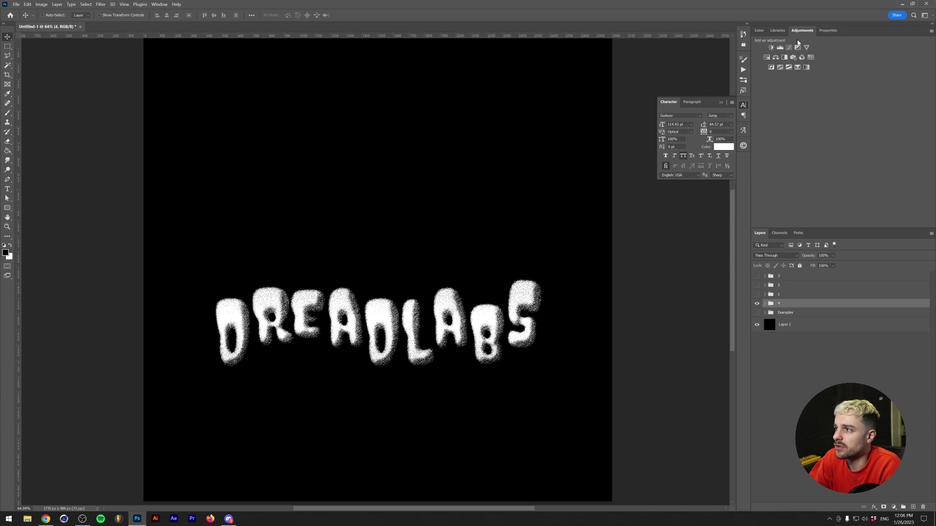
left_click(807, 68)
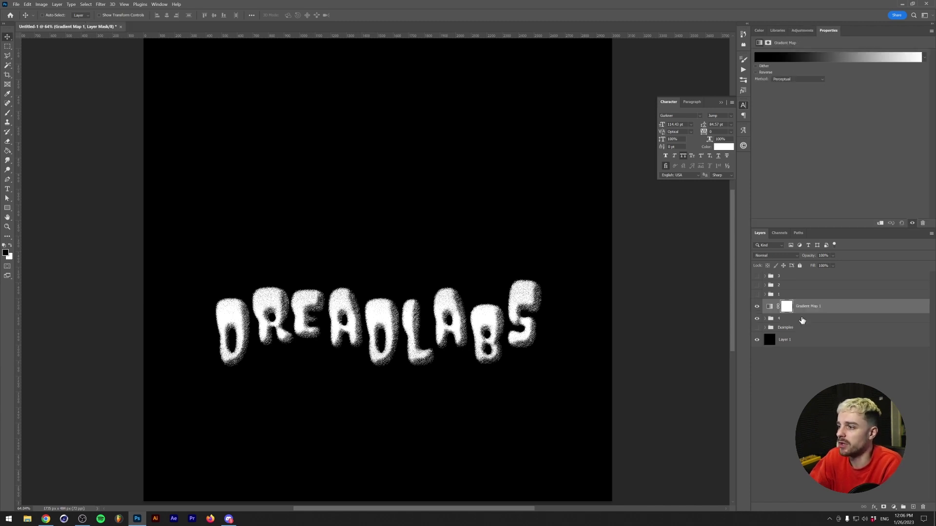
left_click(807, 312, "alt")
Try the orange-pink-purple gradient preset reversed on the Gradient Map, then delete the adjustment.
left_click(926, 60)
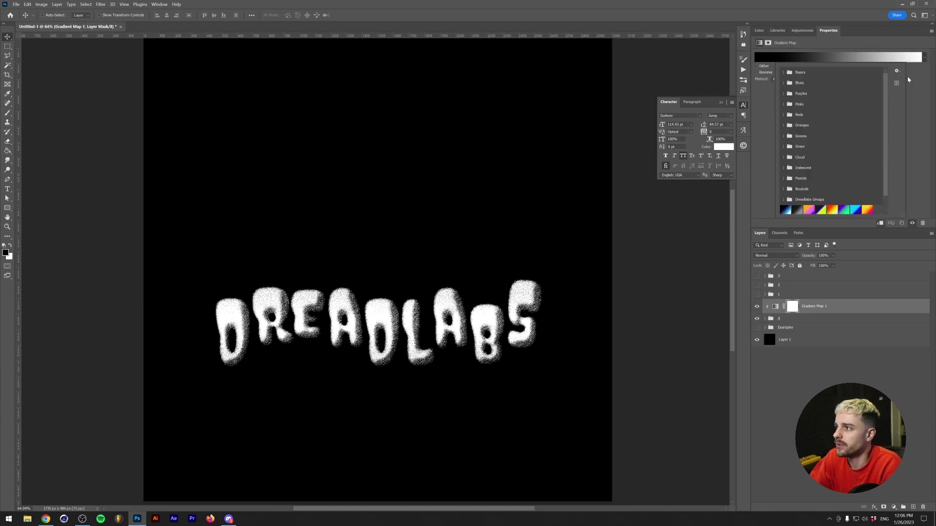
left_click(821, 210)
left_click(809, 211)
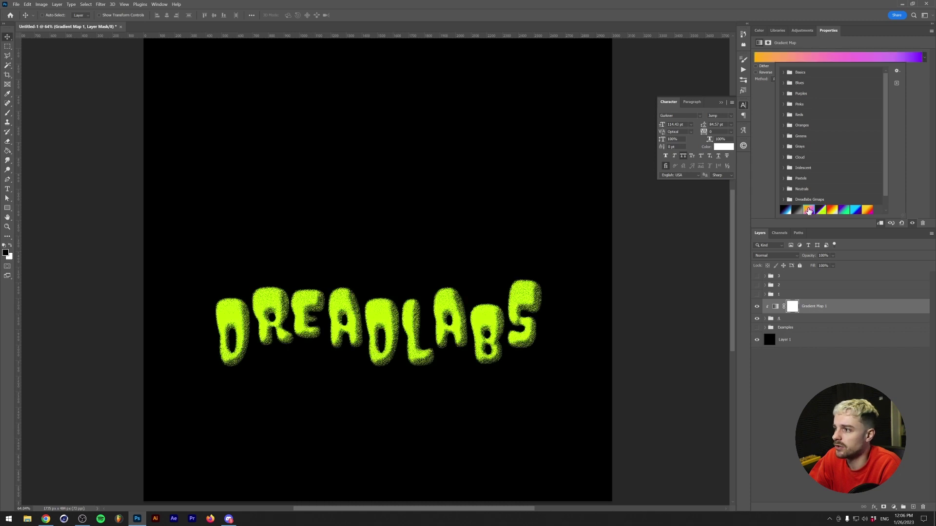
left_click(916, 90)
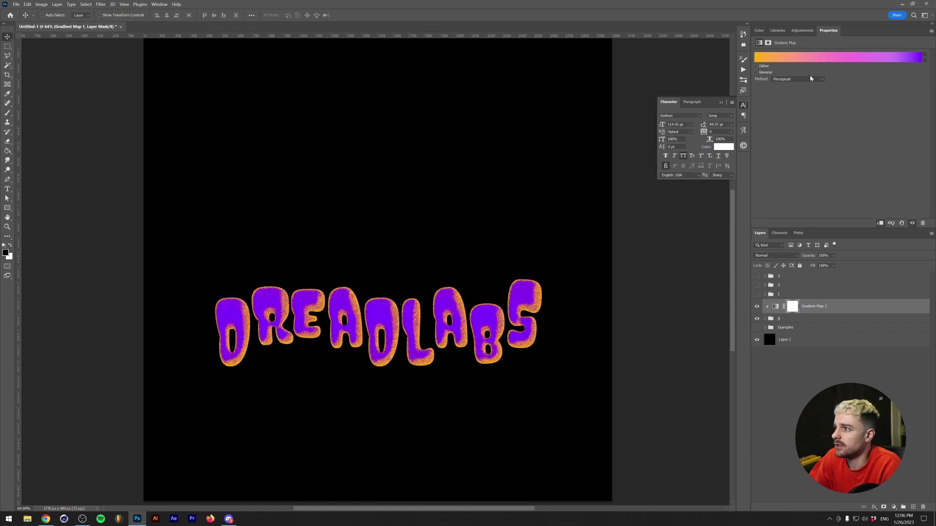
left_click(764, 73)
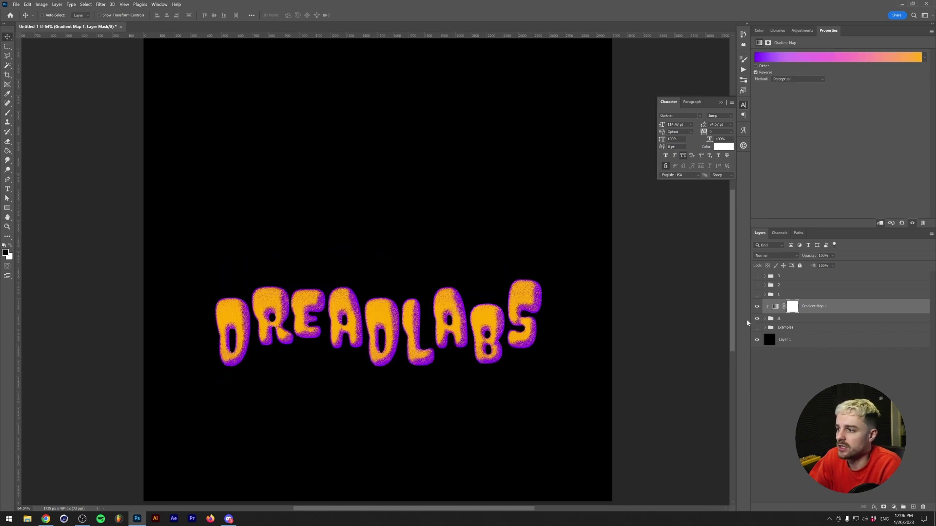
key("Delete")
key("Delete")
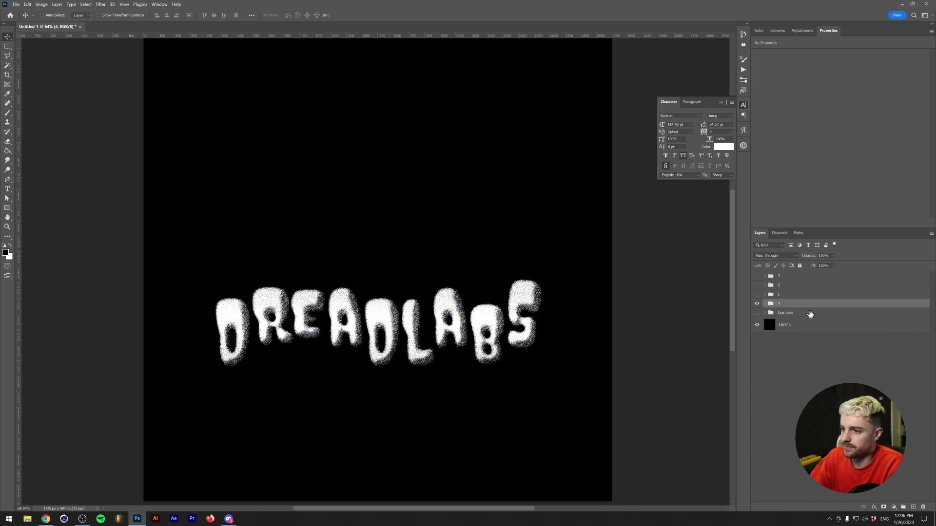
Add a Solid Color fill layer in mid-grey #6b6b6b directly above the black Layer 1.
left_click(813, 325)
left_click(893, 506)
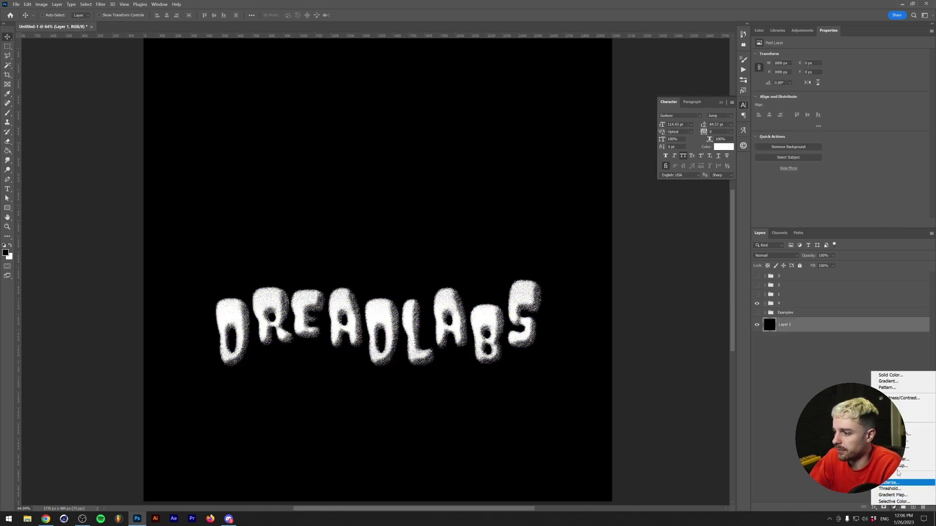
left_click(892, 375)
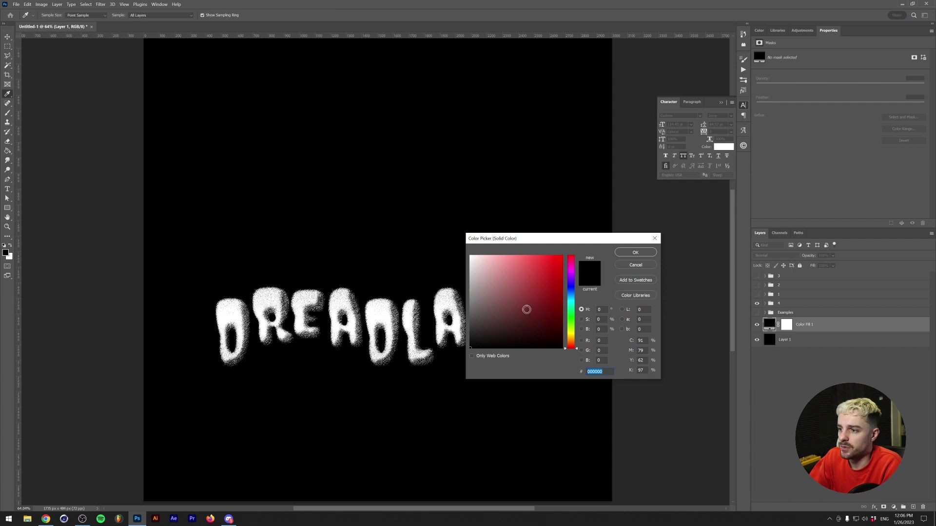
left_click_drag(539, 309, 440, 310)
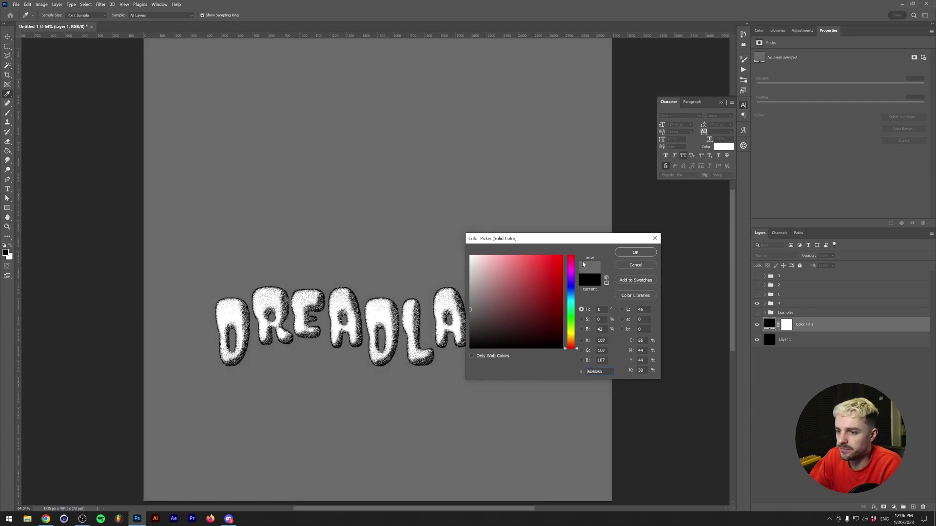
left_click(636, 252)
key("v")
Use Blend If on group 4 to knock out its blacks by raising the Current Layer black point past the midpoint.
scroll(277, 356, "down", 2)
scroll(413, 296, "up", 2)
scroll(370, 337, "up", 2)
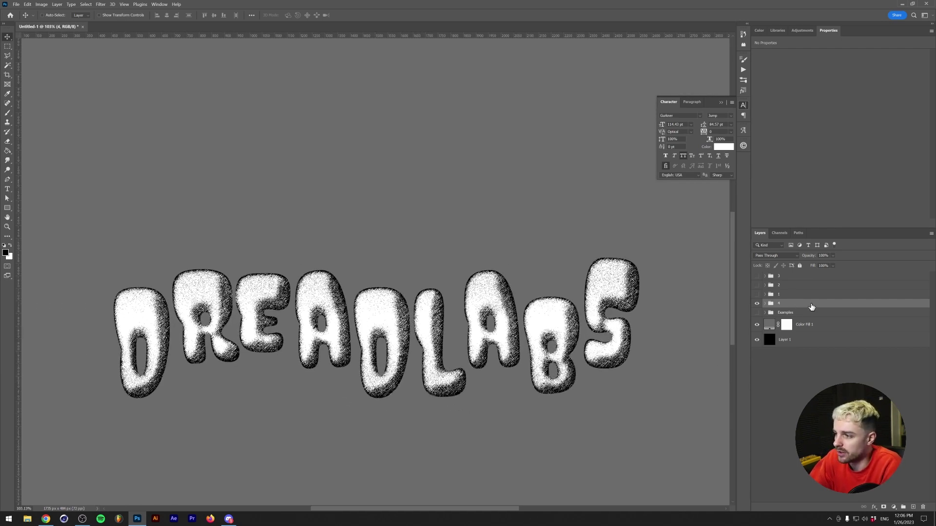
double_click(811, 306)
left_click_drag(681, 249, 378, 79)
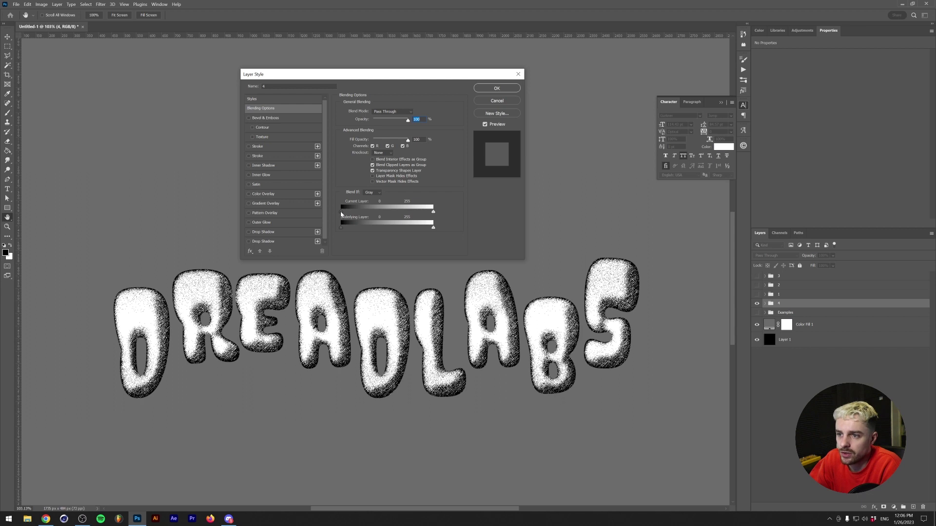
left_click_drag(341, 213, 395, 221)
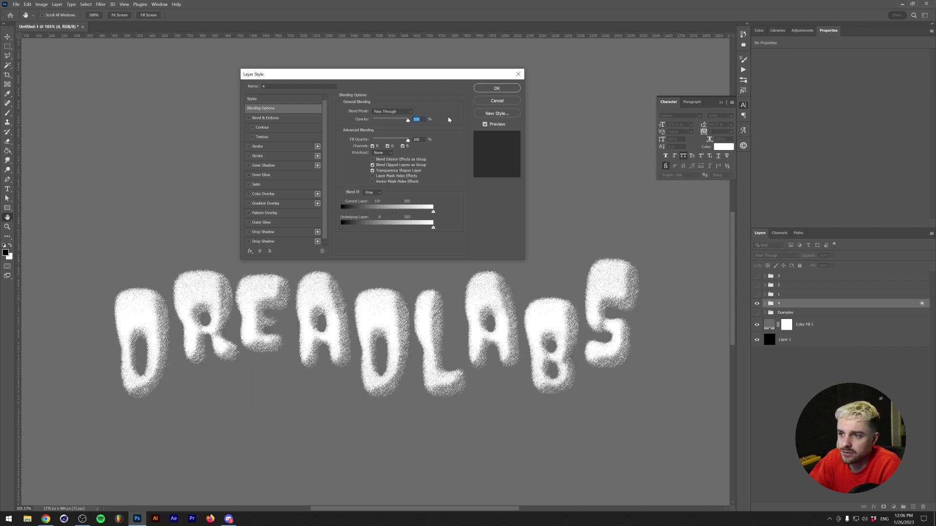
left_click(505, 90)
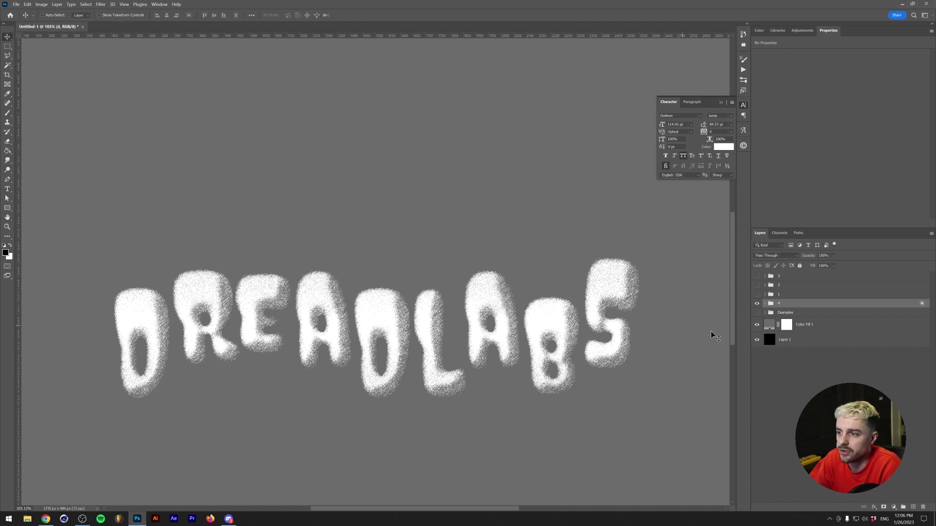
Convert group 4 to a smart object and try a Color Overlay in a different colour on it.
right_click(812, 303)
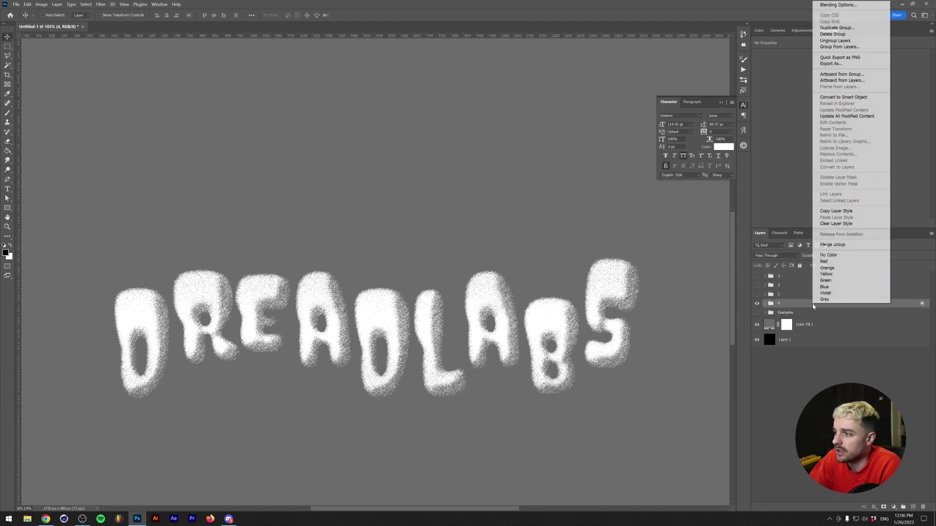
left_click(849, 97)
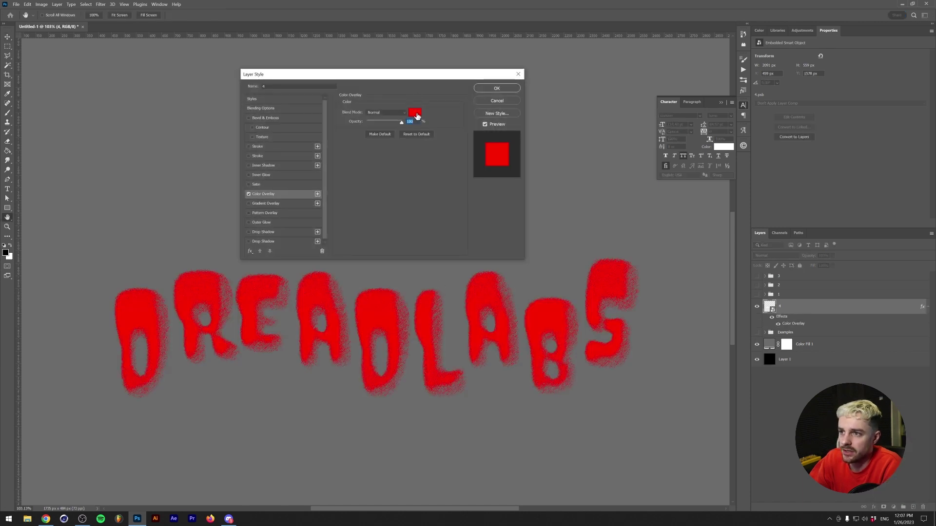
left_click(415, 112)
left_click_drag(541, 322, 481, 280)
left_click(640, 266)
left_click(497, 101)
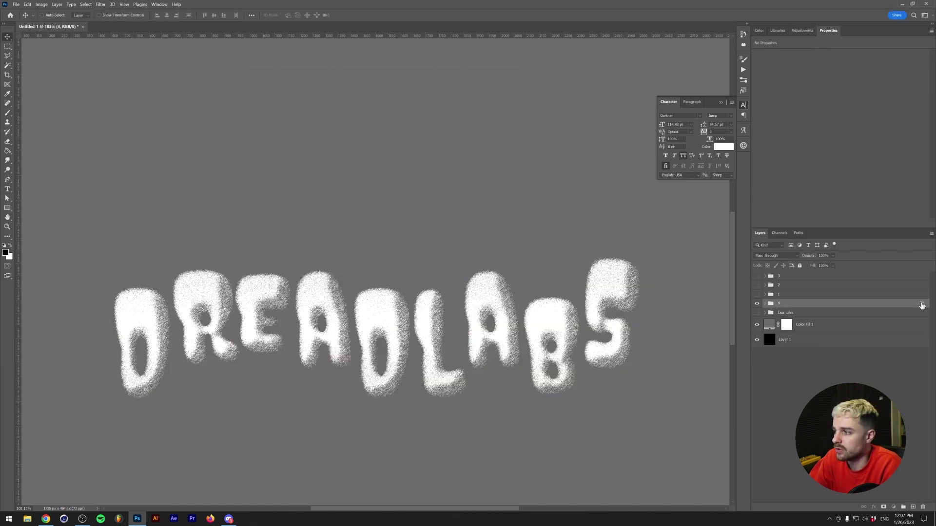
Set group 4's Blend If Current Layer black point to 0 and its white point to about 190.
left_click_drag(392, 214, 341, 213)
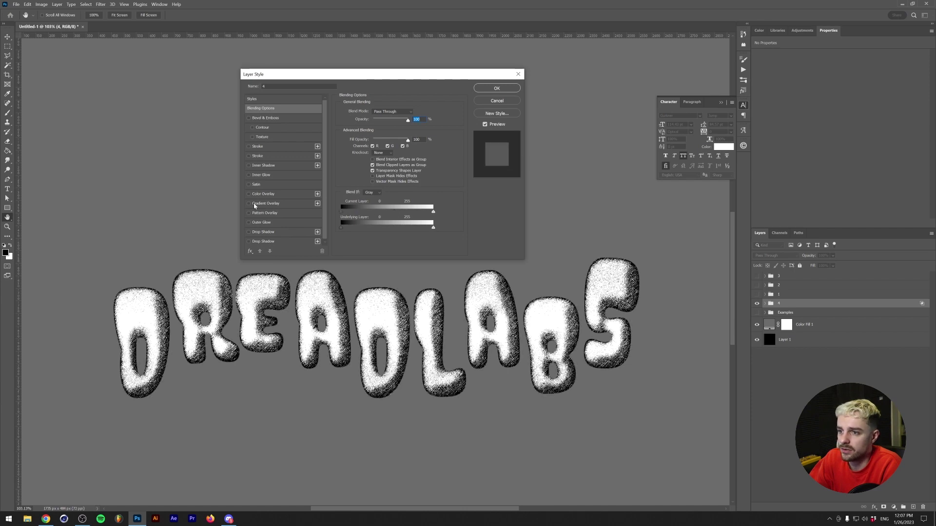
left_click_drag(433, 212, 410, 213)
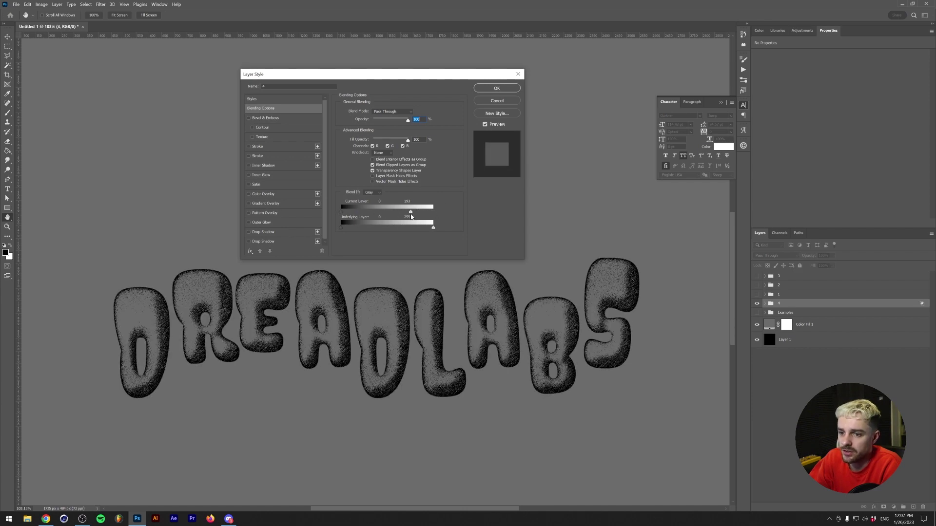
left_click(496, 89)
Convert group 4 to a smart object and give it a dark muted red Color Overlay.
right_click(847, 306)
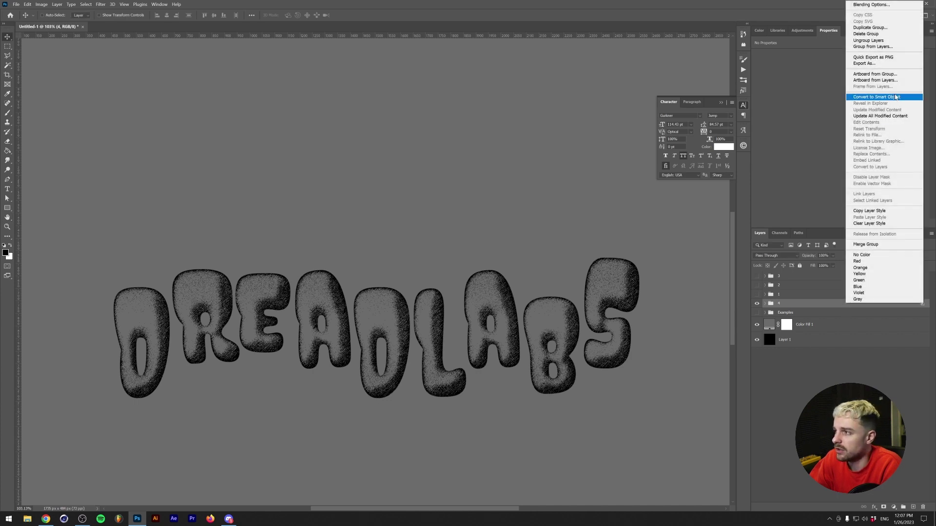
left_click(895, 97)
left_click(874, 507)
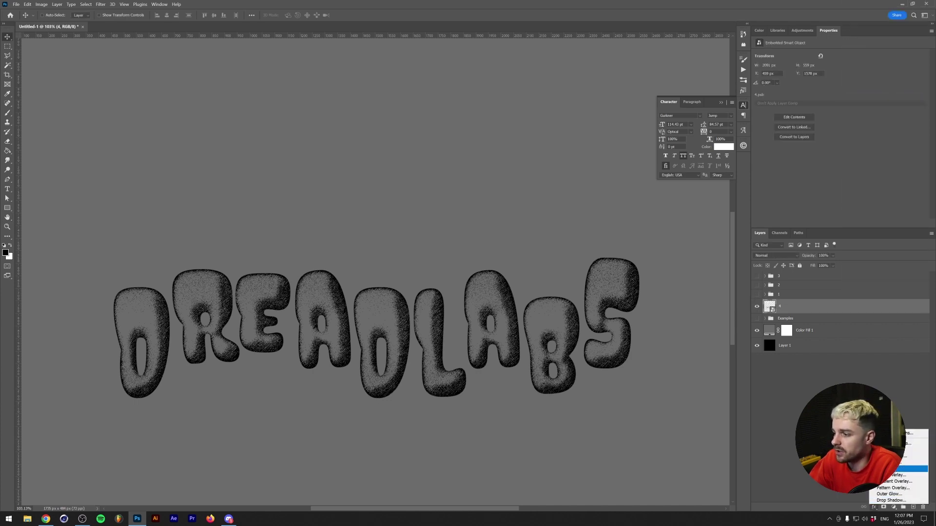
left_click(897, 475)
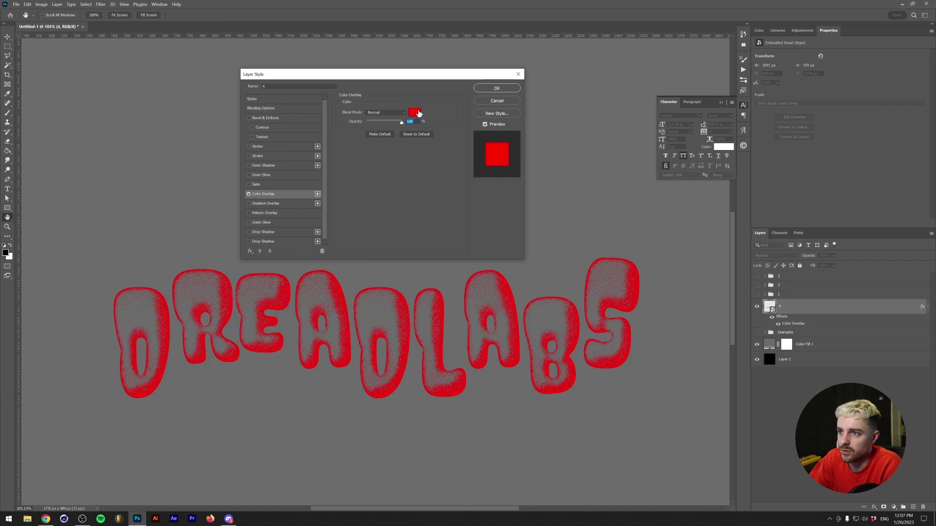
left_click(414, 113)
left_click_drag(512, 301, 512, 322)
left_click(635, 252)
left_click(497, 88)
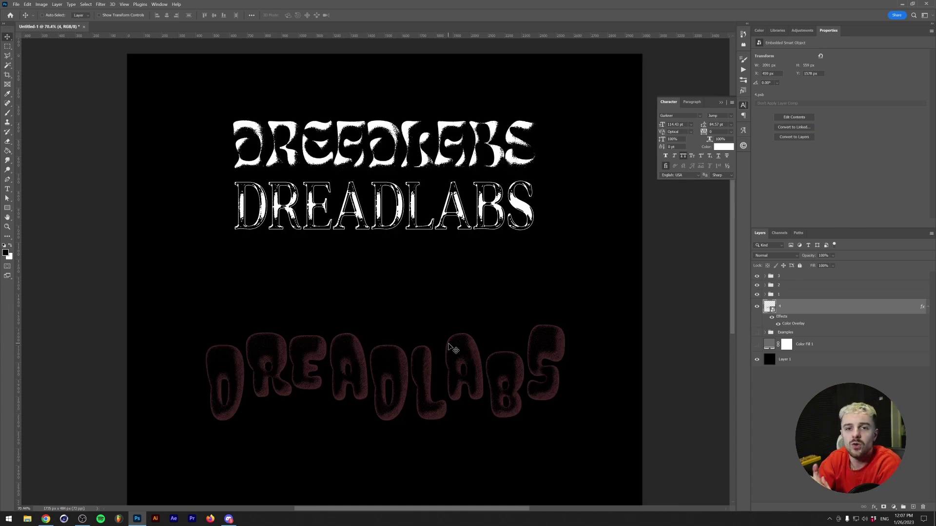